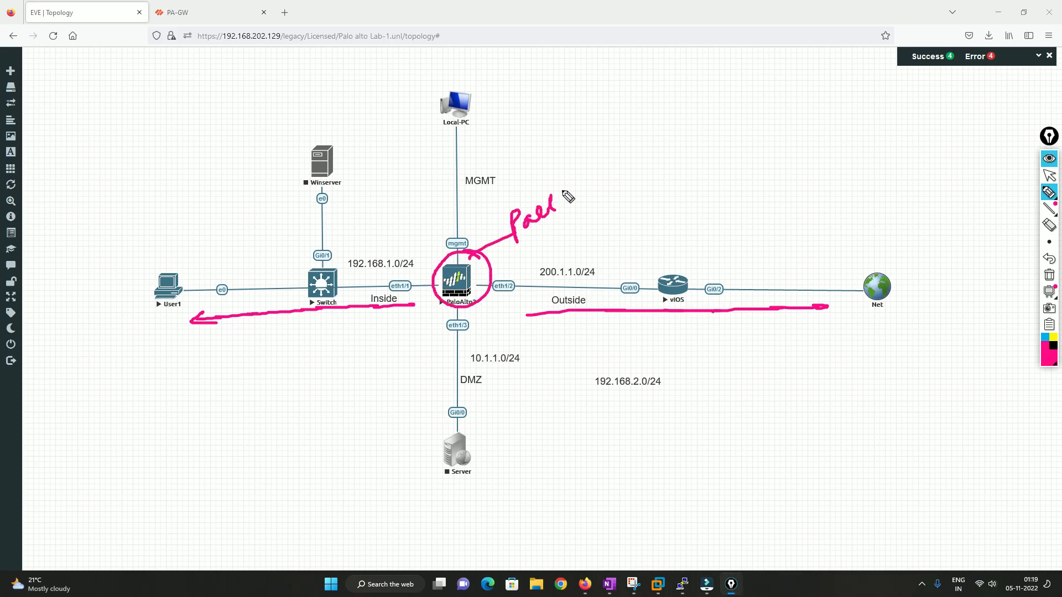
left_click_drag(459, 262, 469, 130)
left_click_drag(470, 77, 475, 74)
mouse_move(510, 103)
left_mouse_down()
mouse_move(540, 94)
mouse_move(564, 69)
left_mouse_up()
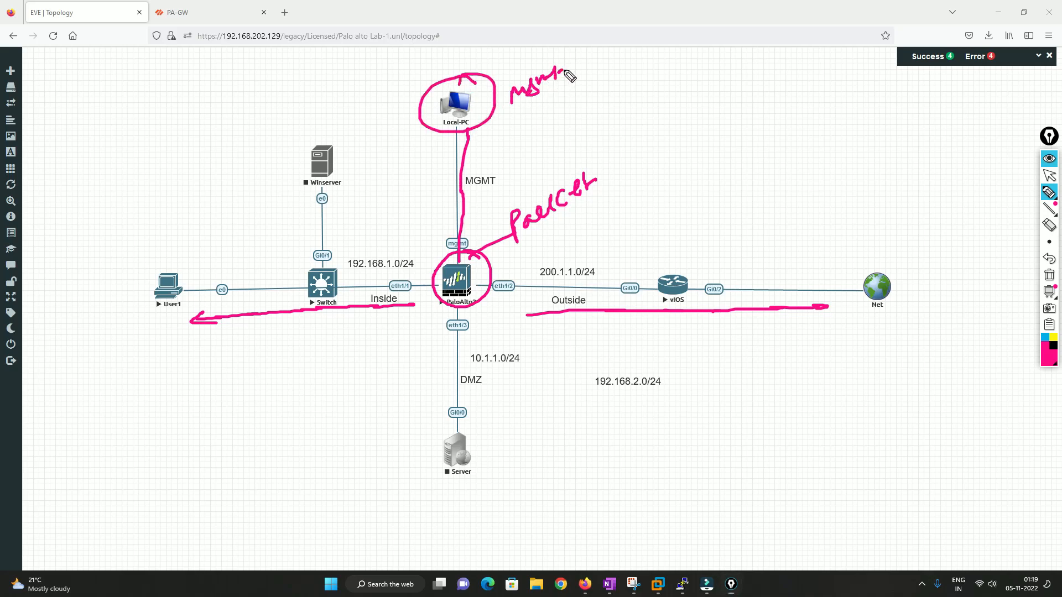
mouse_move(306, 167)
left_mouse_down()
mouse_move(327, 195)
mouse_move(307, 209)
left_mouse_up()
mouse_move(451, 397)
left_mouse_down()
mouse_move(479, 419)
mouse_move(442, 437)
left_mouse_up()
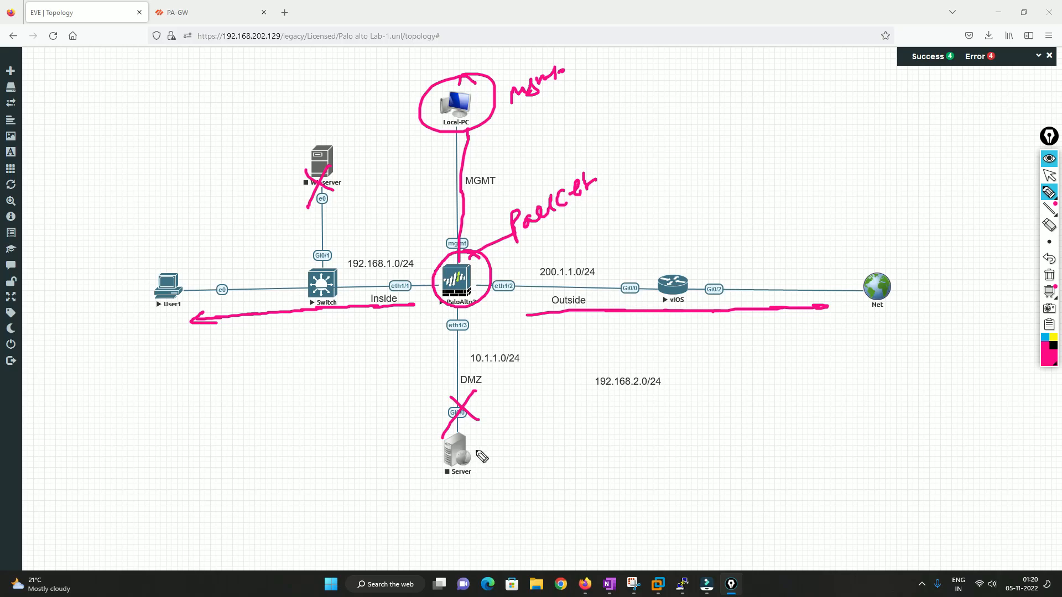
key("Escape")
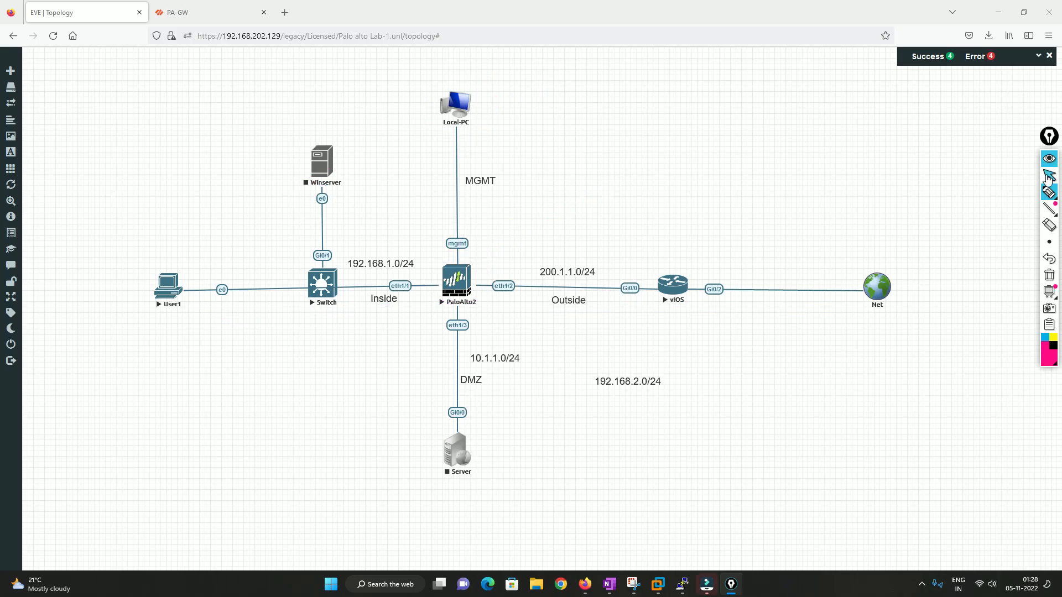
Switch to the firewall web interface and review its network interfaces and security zones.
left_click(196, 9)
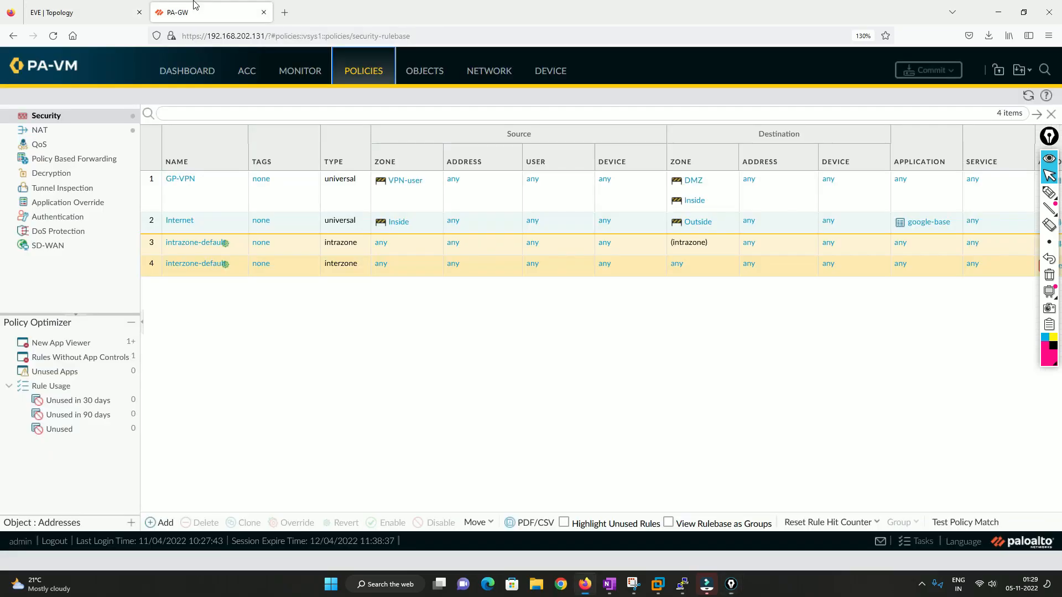
left_click(186, 72)
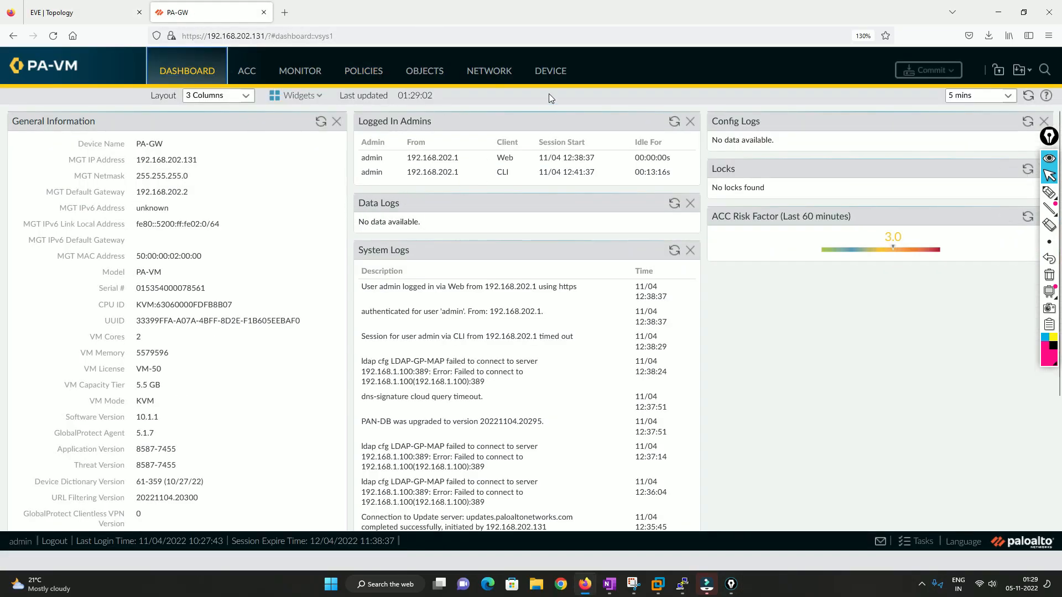
left_click(486, 74)
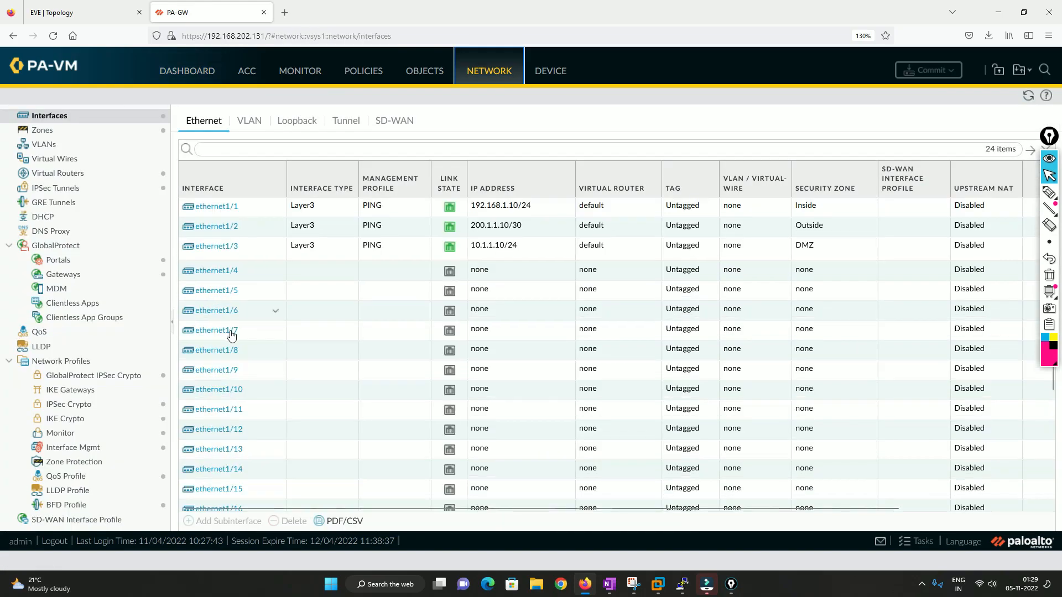
left_click(61, 135)
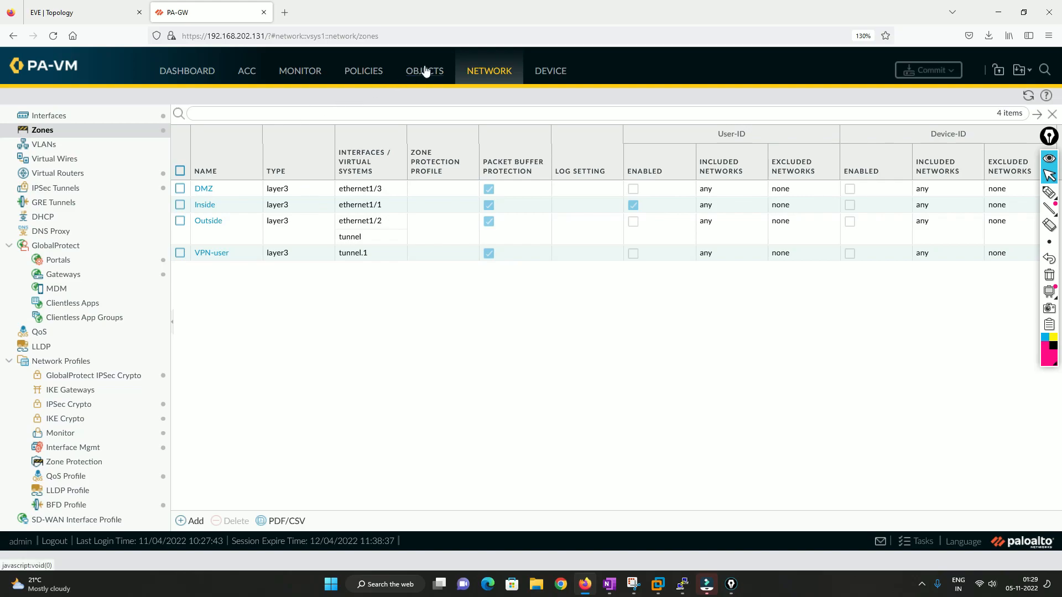
Open the Packet Capture page under monitoring.
left_click(299, 79)
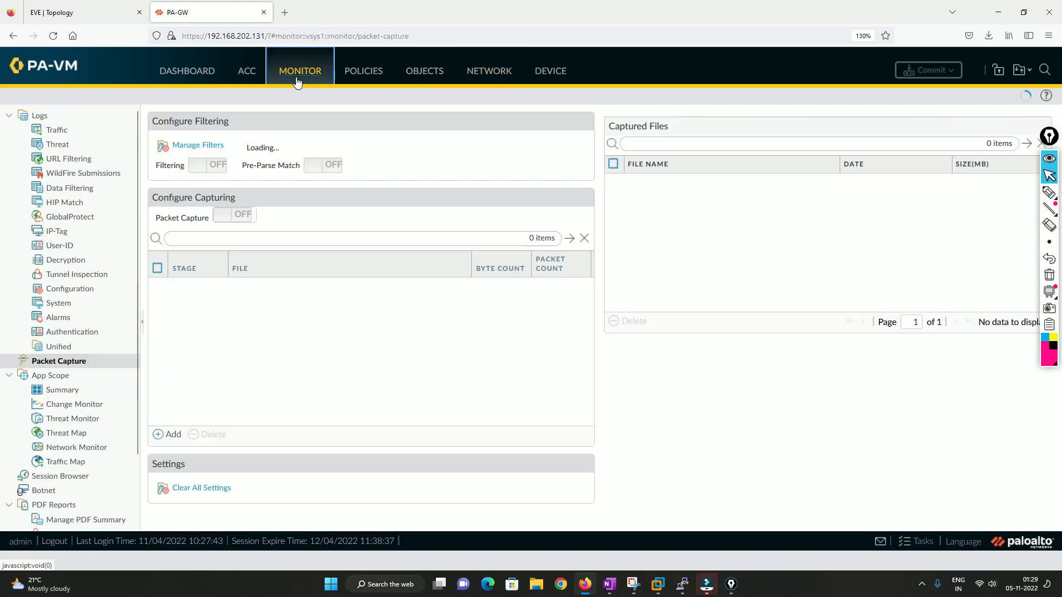
left_click(68, 364)
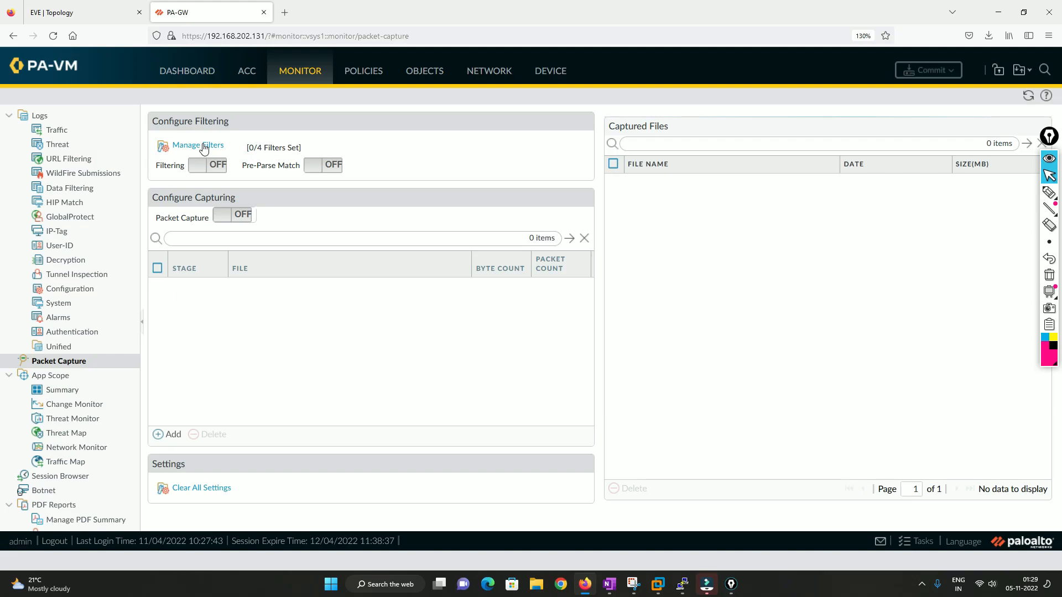
key("super")
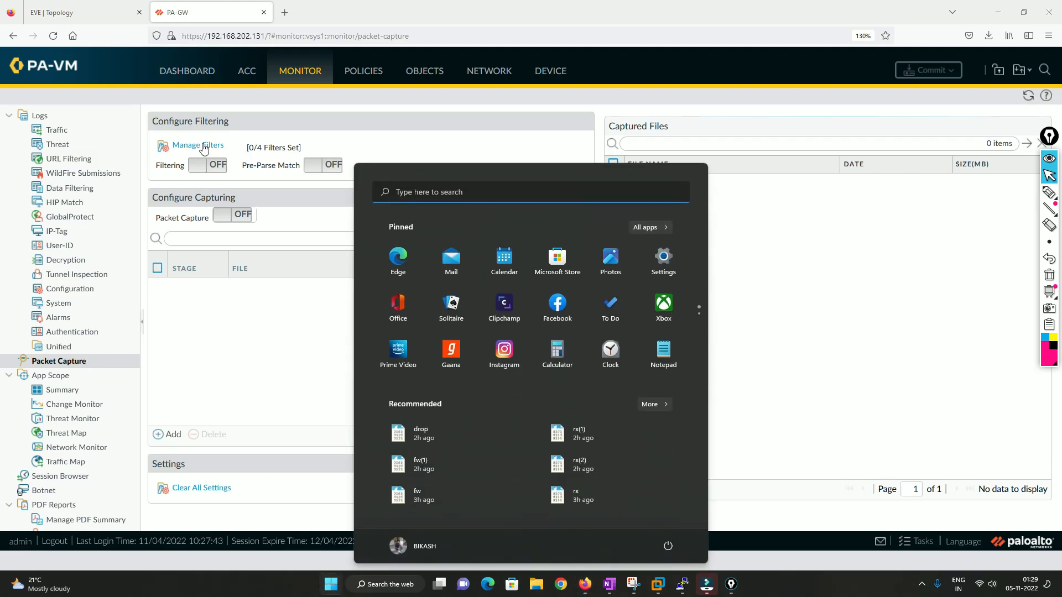
left_click(241, 317)
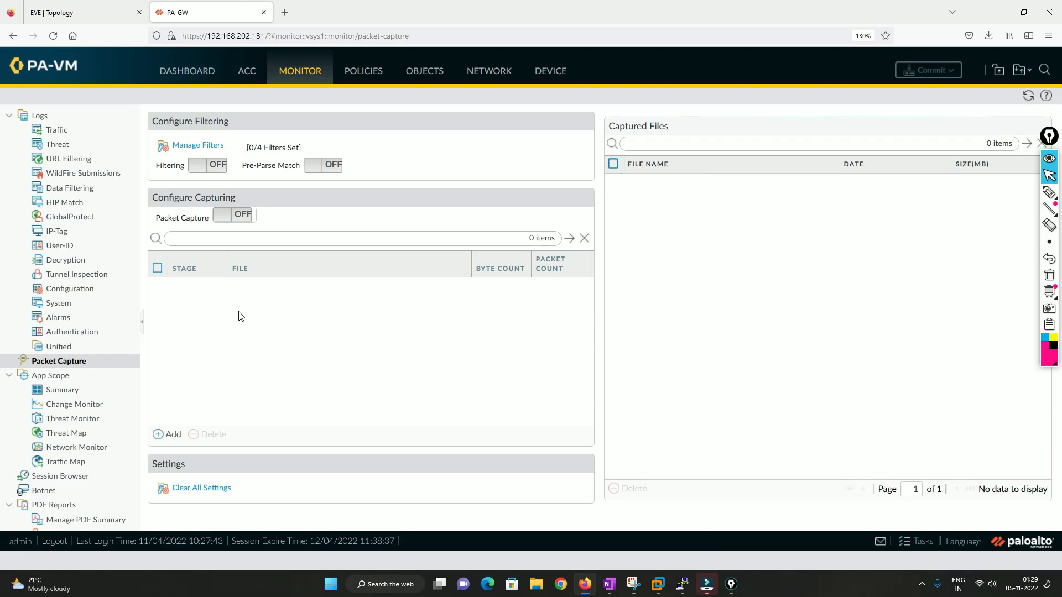
Open the packet capture filter manager and add filter 1 with ingress interface ethernet1/1.
left_click(211, 146)
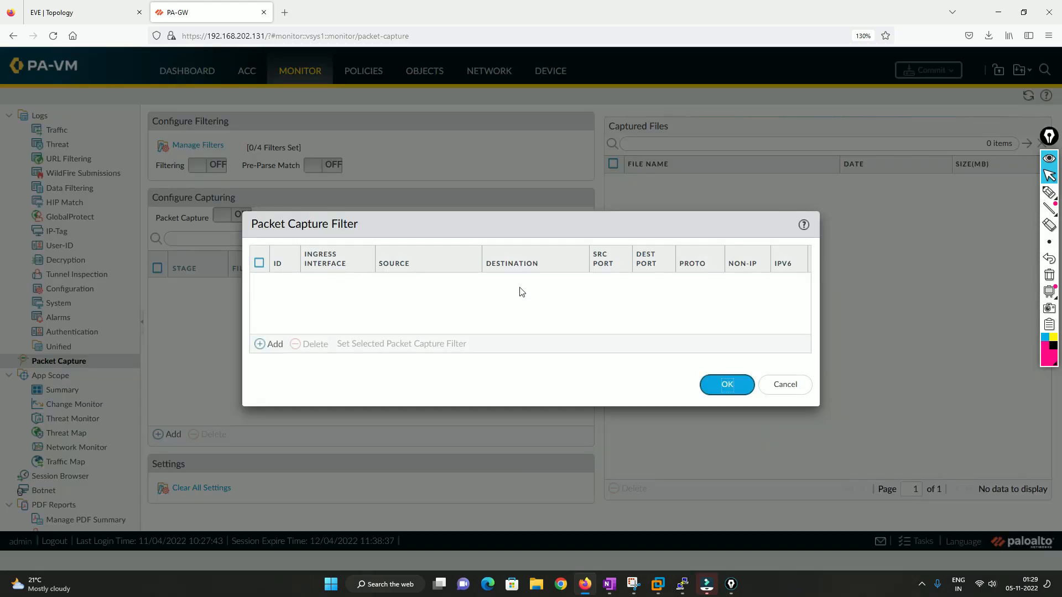
left_click(272, 345)
left_click(286, 307)
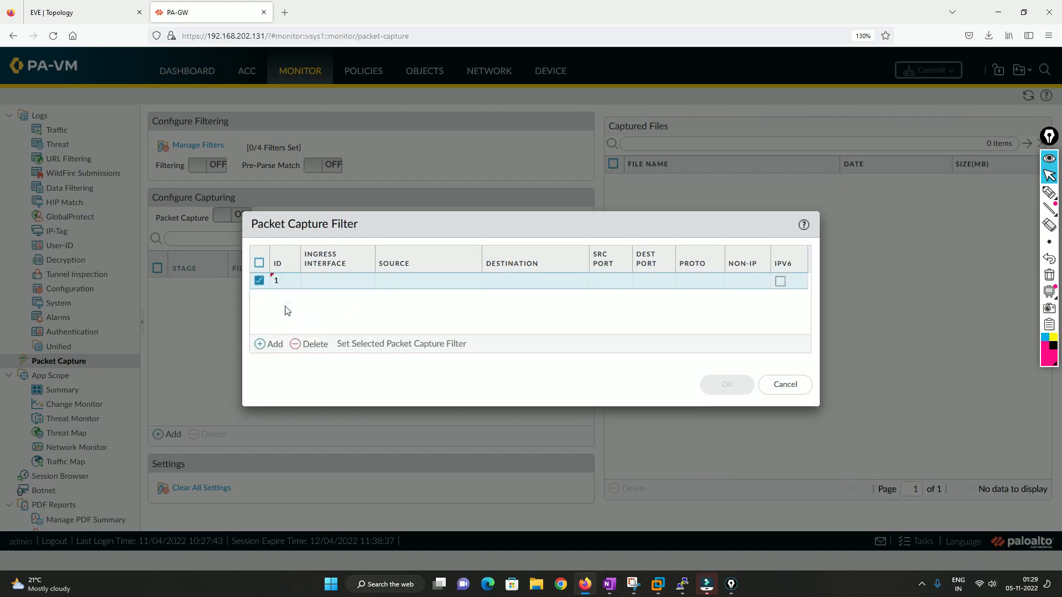
left_click(320, 281)
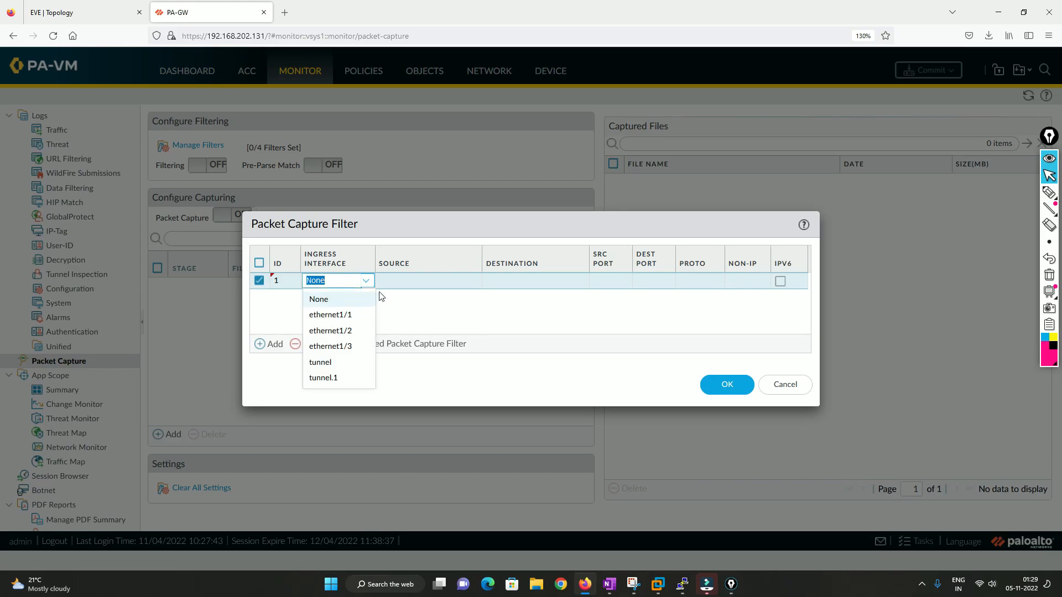
left_click(120, 8)
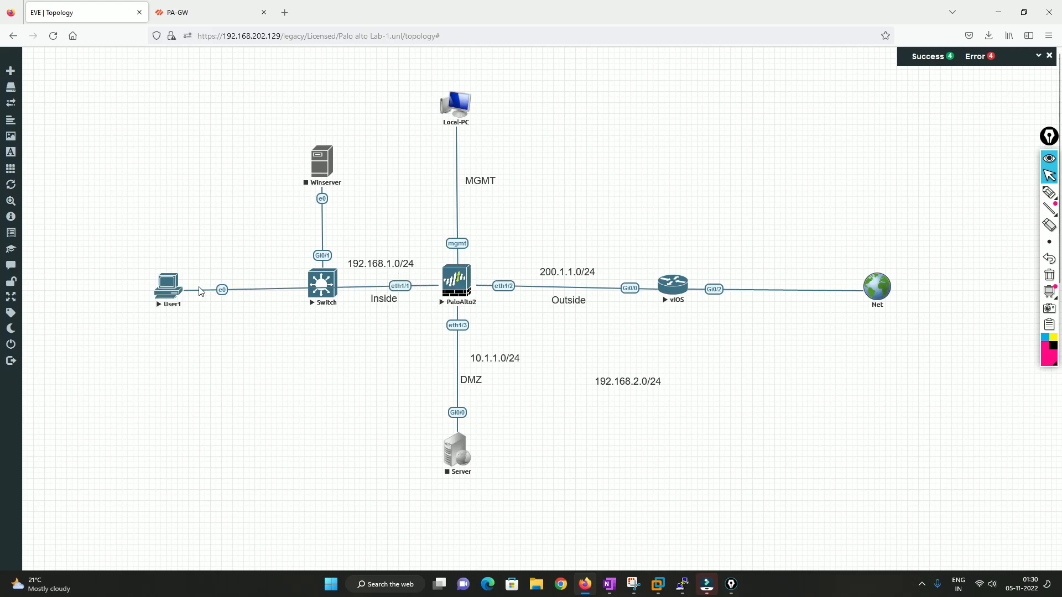
left_click(181, 16)
left_click(345, 317)
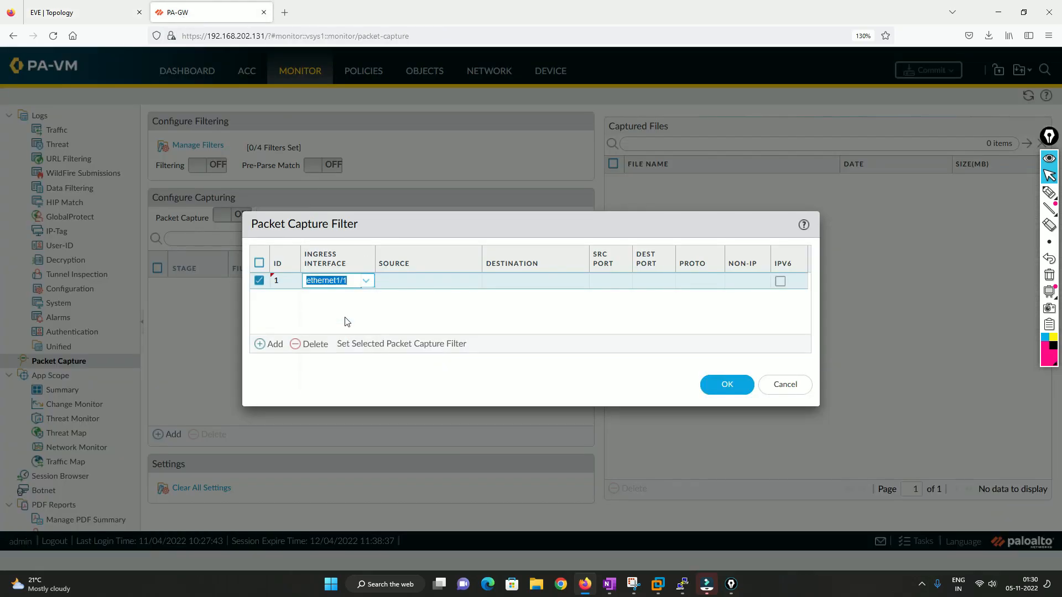
Set filter 1's source to 192.168.1.1 and destination to 8.8.8.8.
left_click(412, 286)
left_click(412, 281)
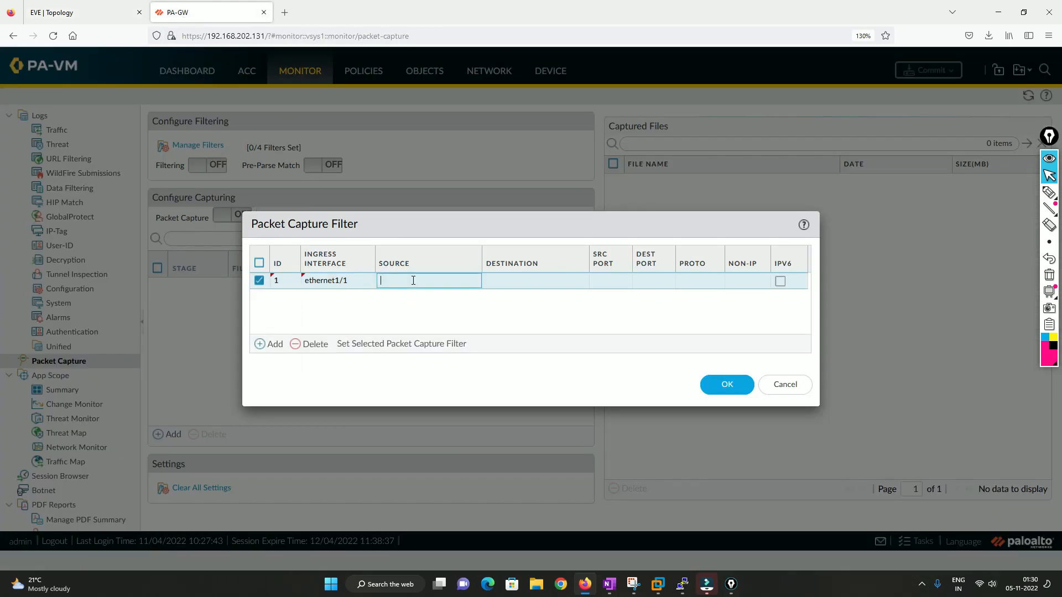
type("192.16")
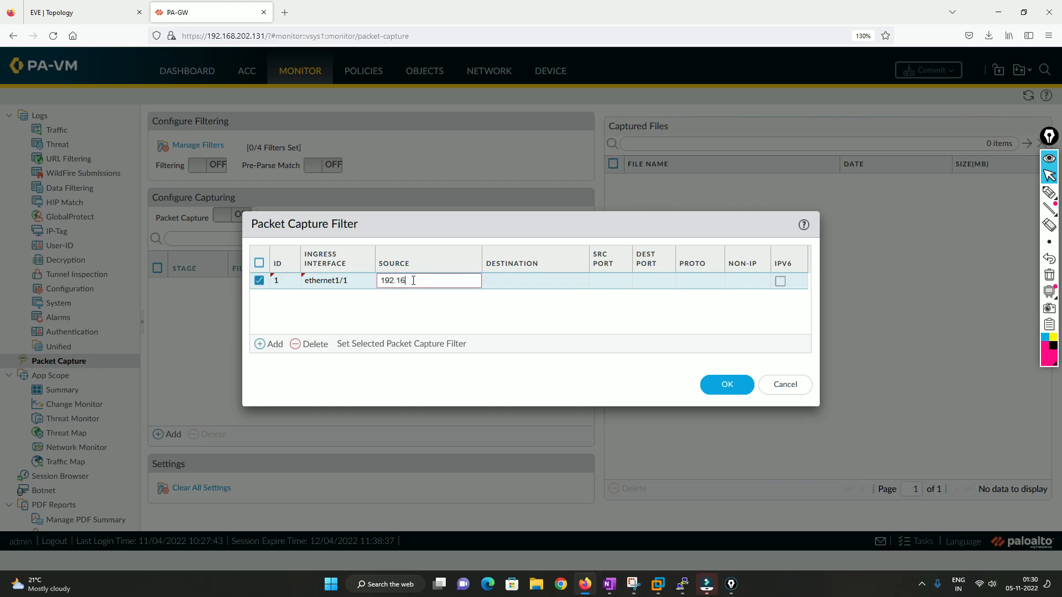
type("8.1.1")
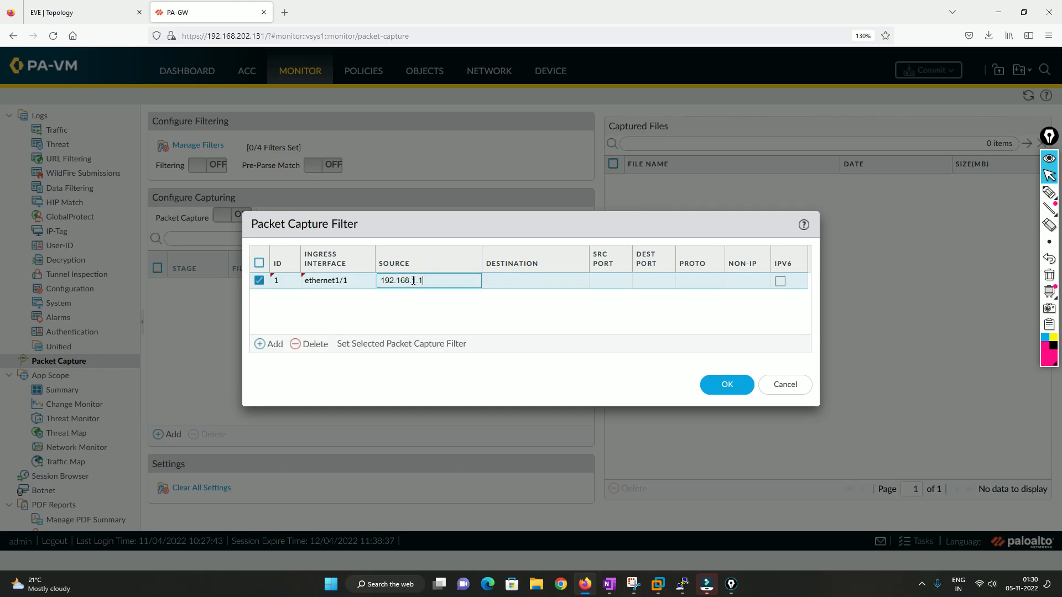
left_click(526, 279)
left_click(526, 283)
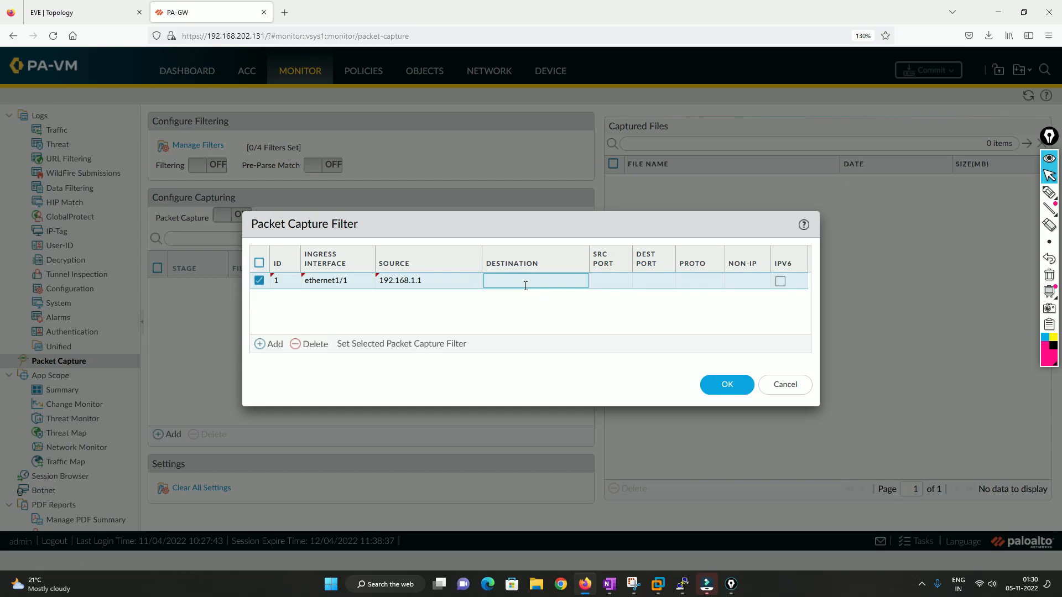
type("8.8.8.8")
left_click(524, 316)
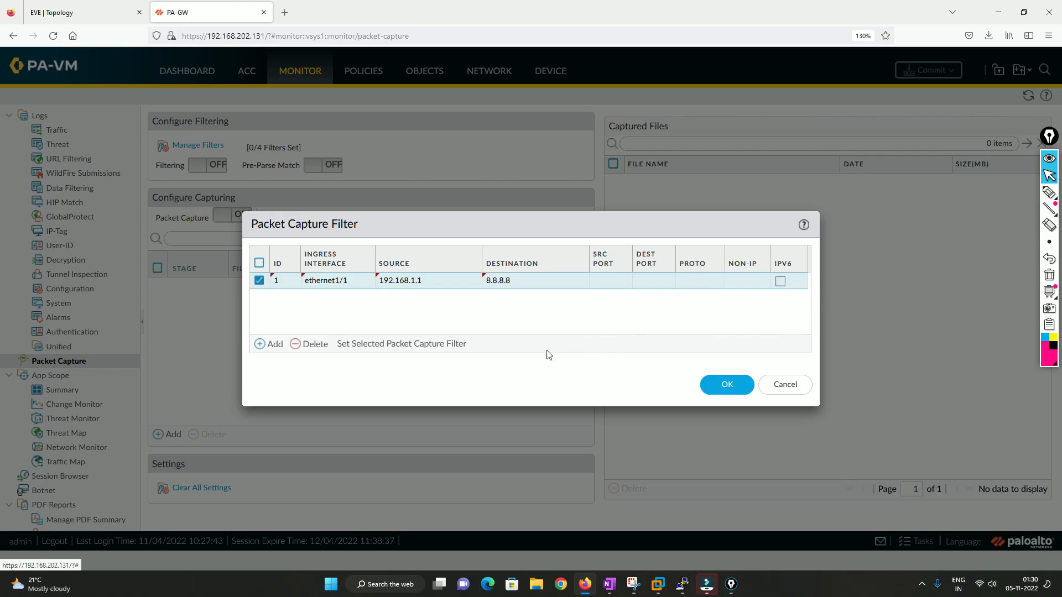
Add filter 2 with ingress interface ethernet1/2.
left_click(271, 345)
left_click(288, 330)
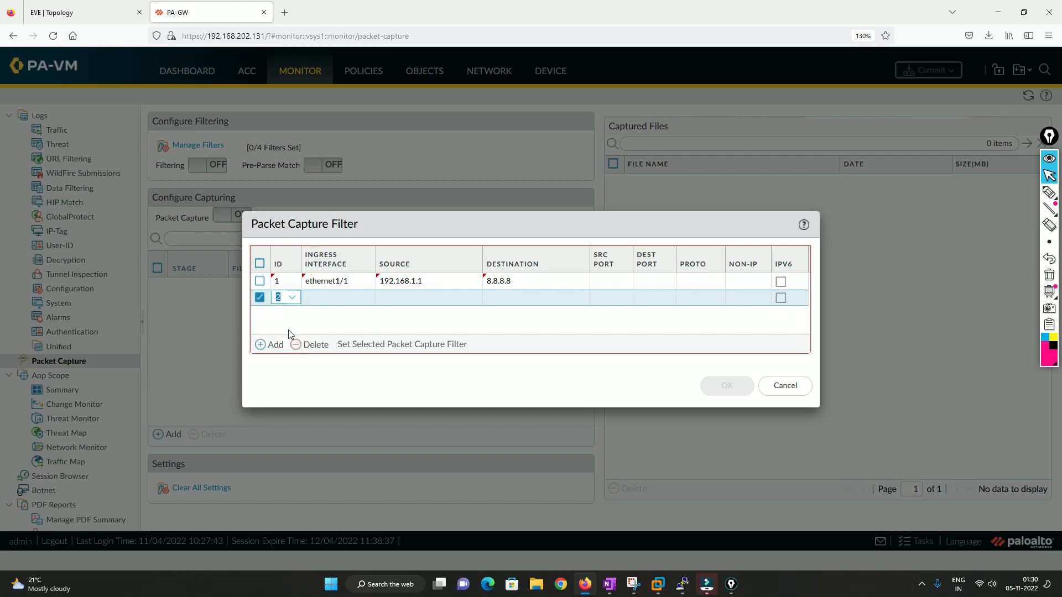
left_click(331, 308)
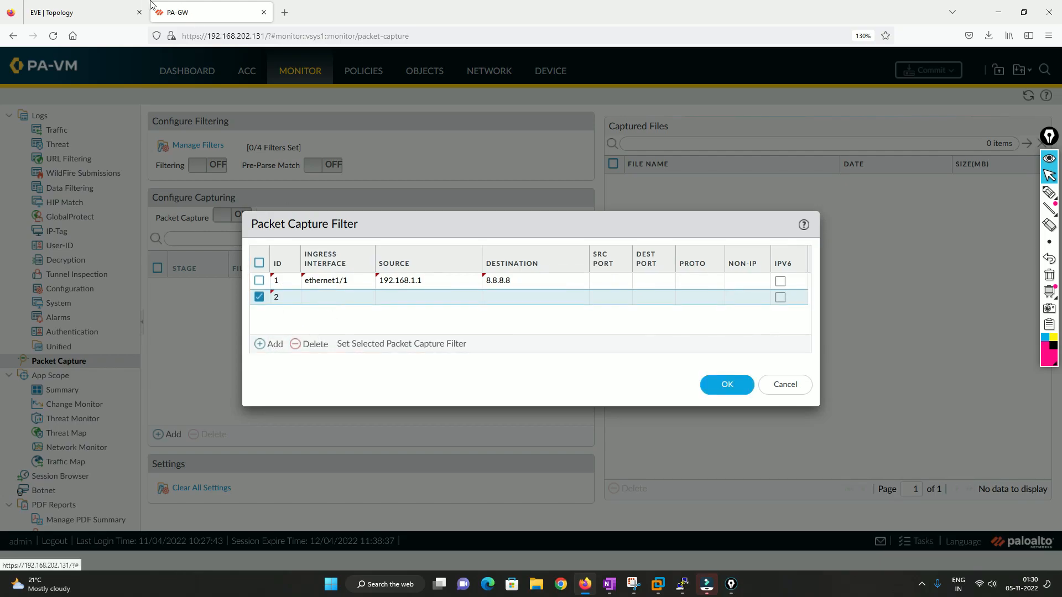
left_click(94, 12)
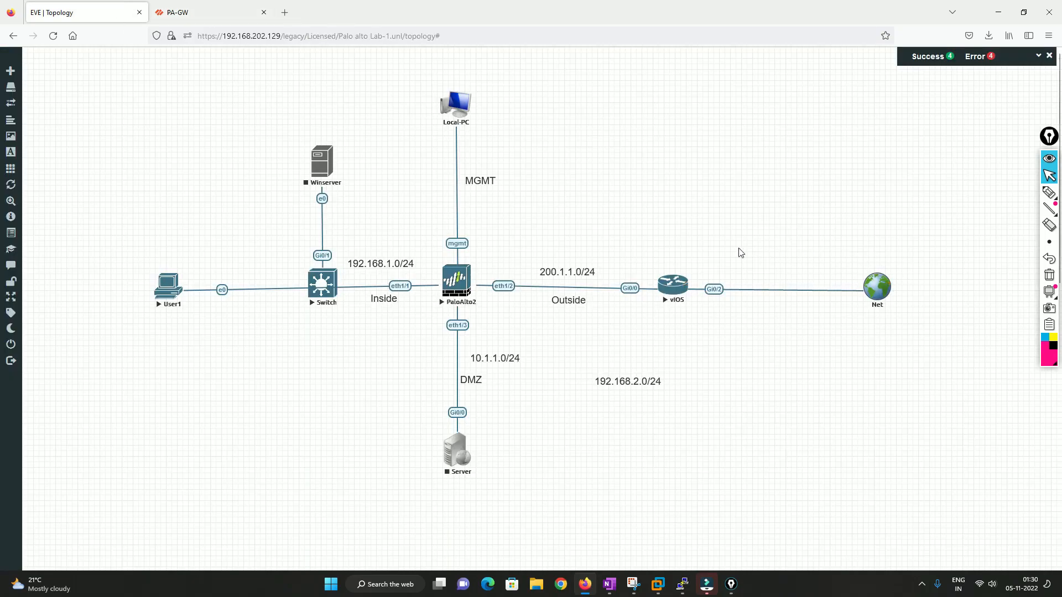
left_click(199, 12)
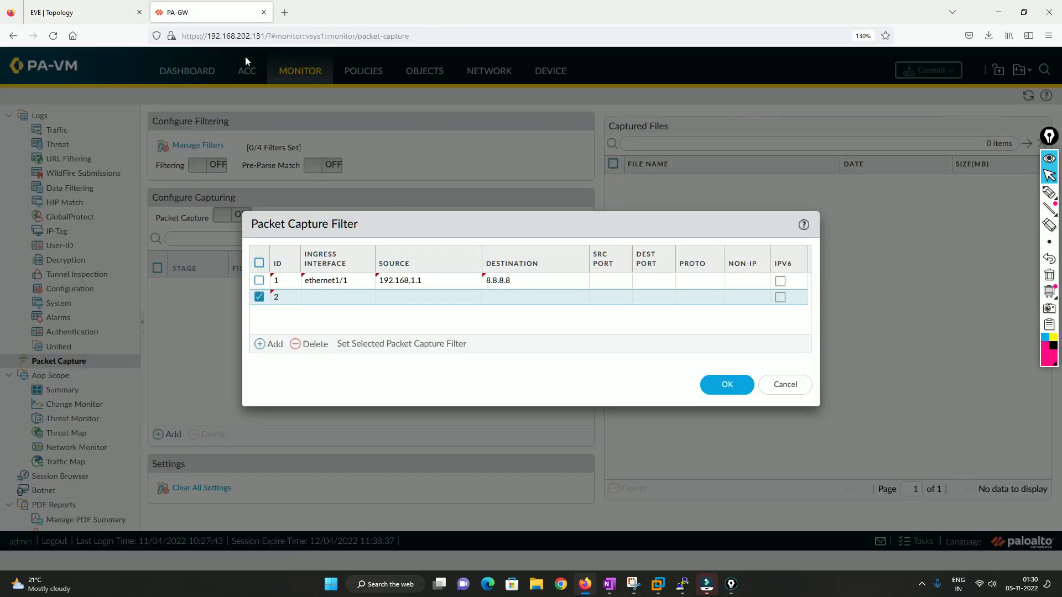
left_click(331, 298)
left_click(335, 347)
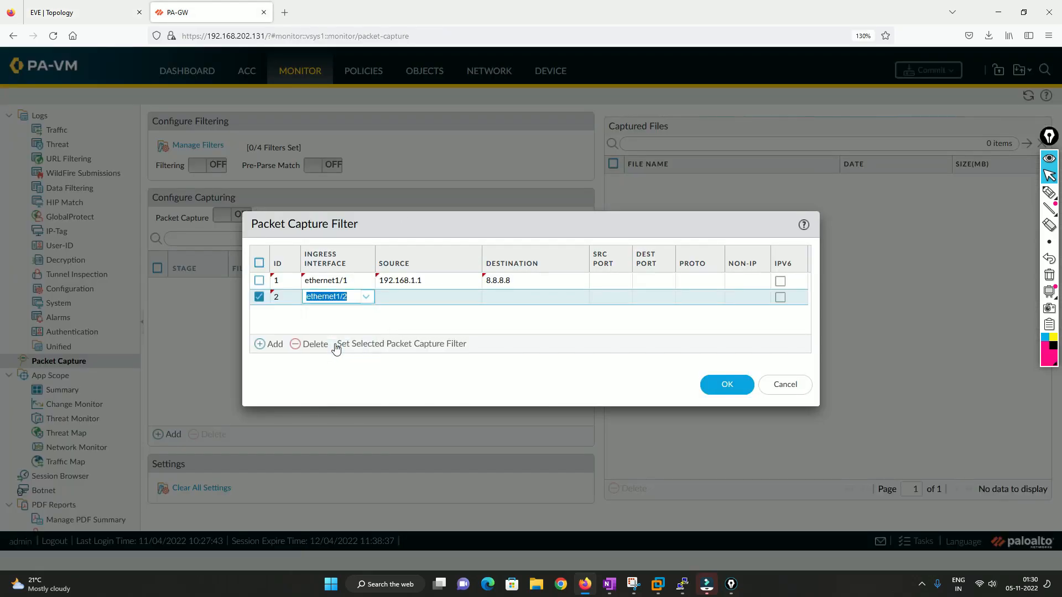
left_click(415, 296)
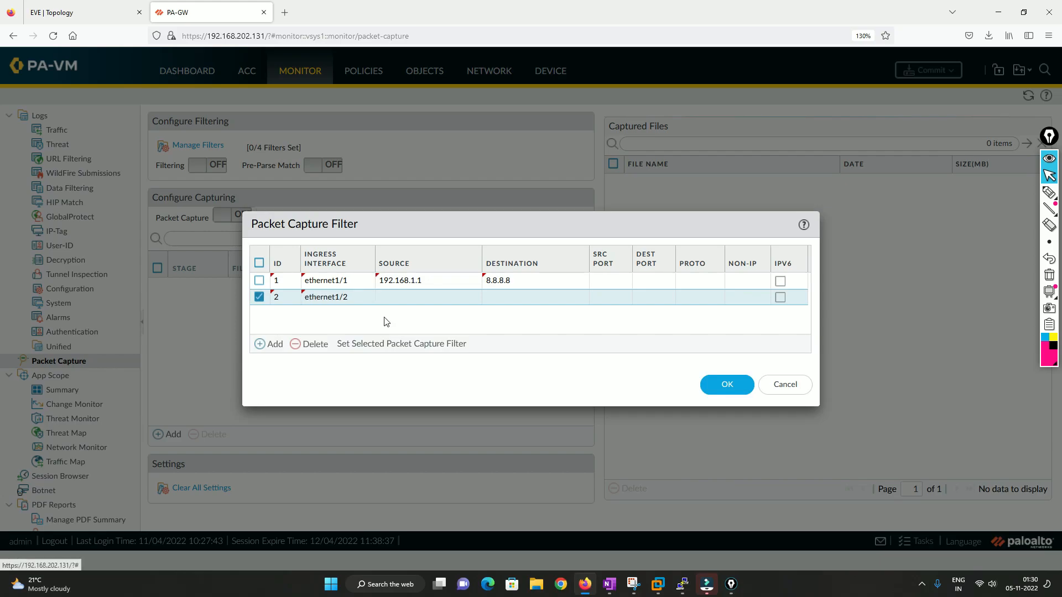
Set filter 2's source to 8.8.8.8 and destination to 192.168.1.1, then save the capture filters.
type("8")
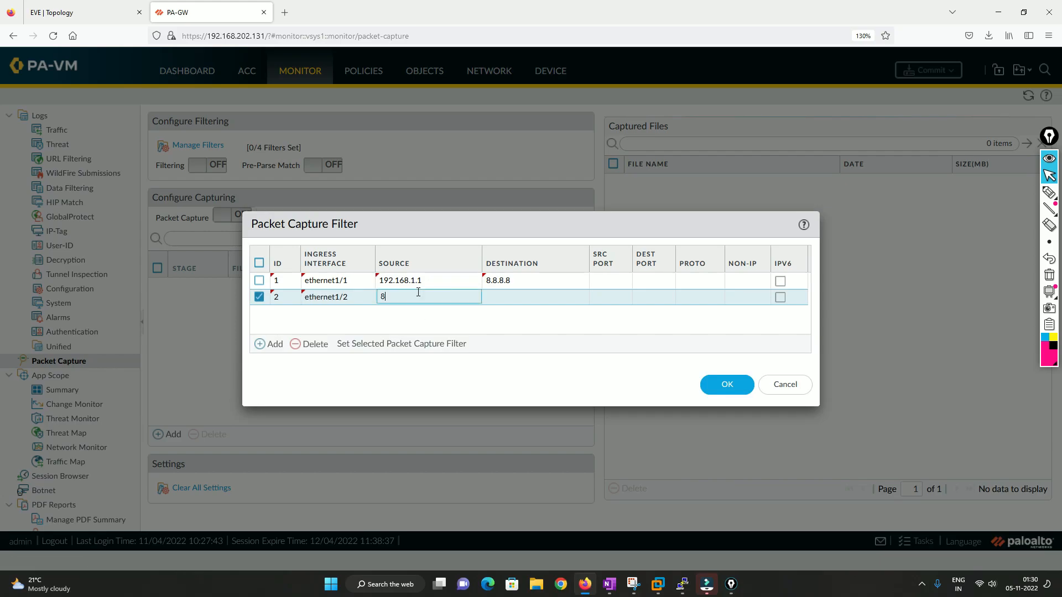
type(".8.8.8")
left_click(505, 294)
type("1")
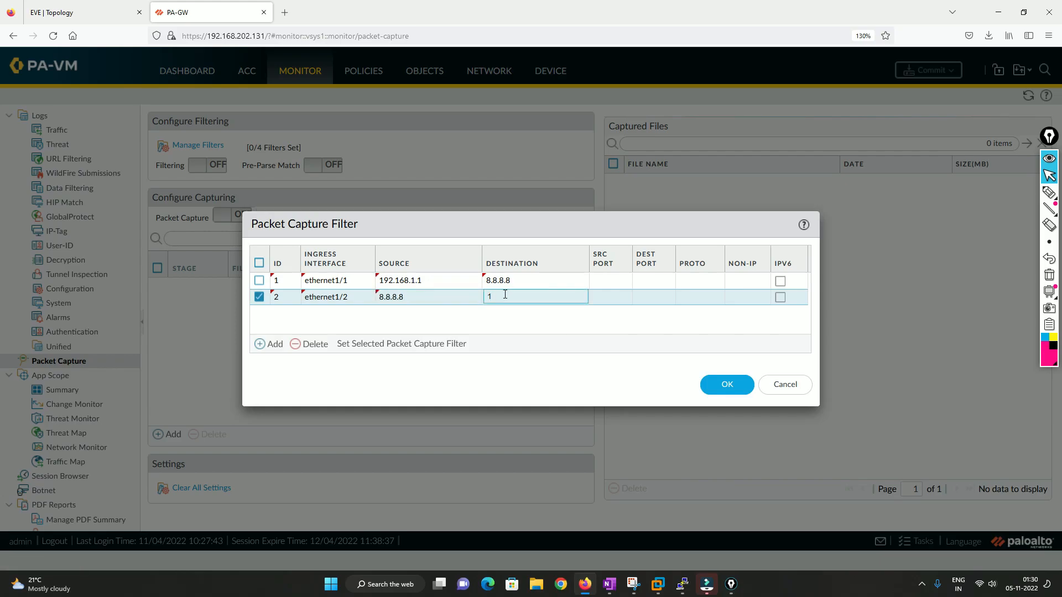
type("92.168.1.1")
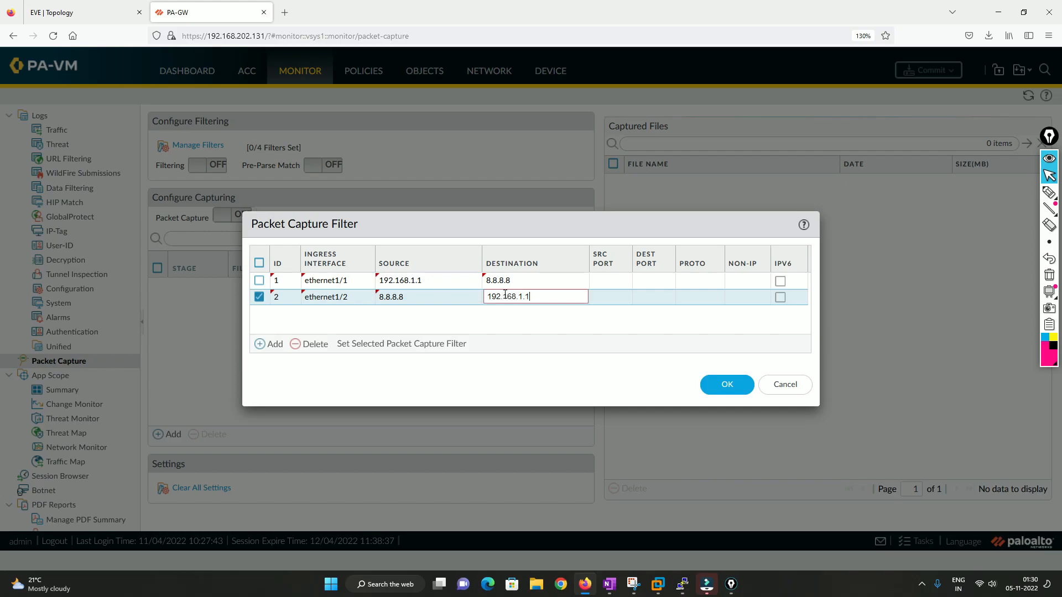
left_click(530, 323)
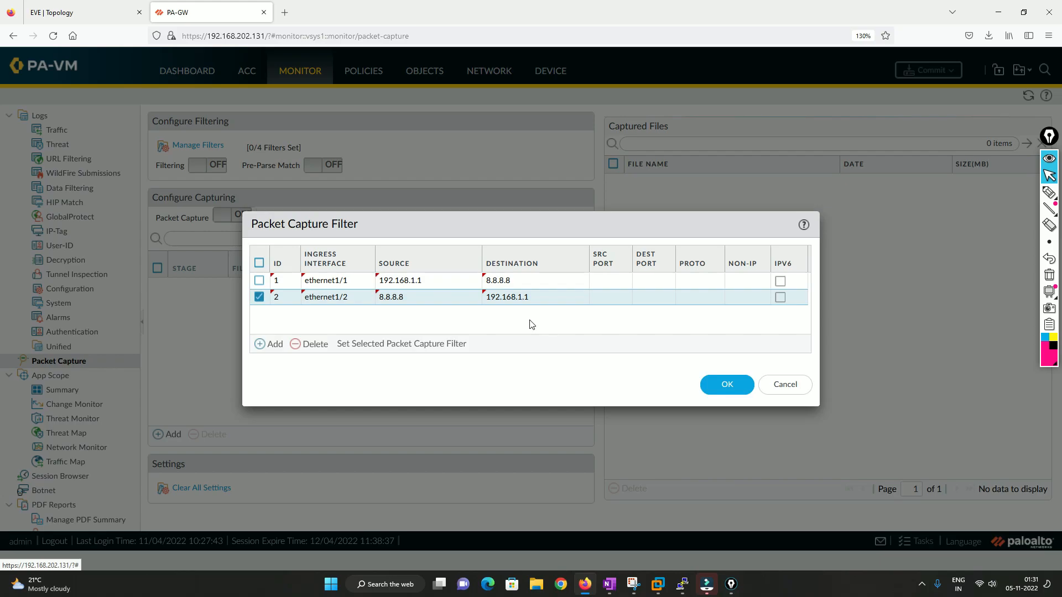
left_click(728, 382)
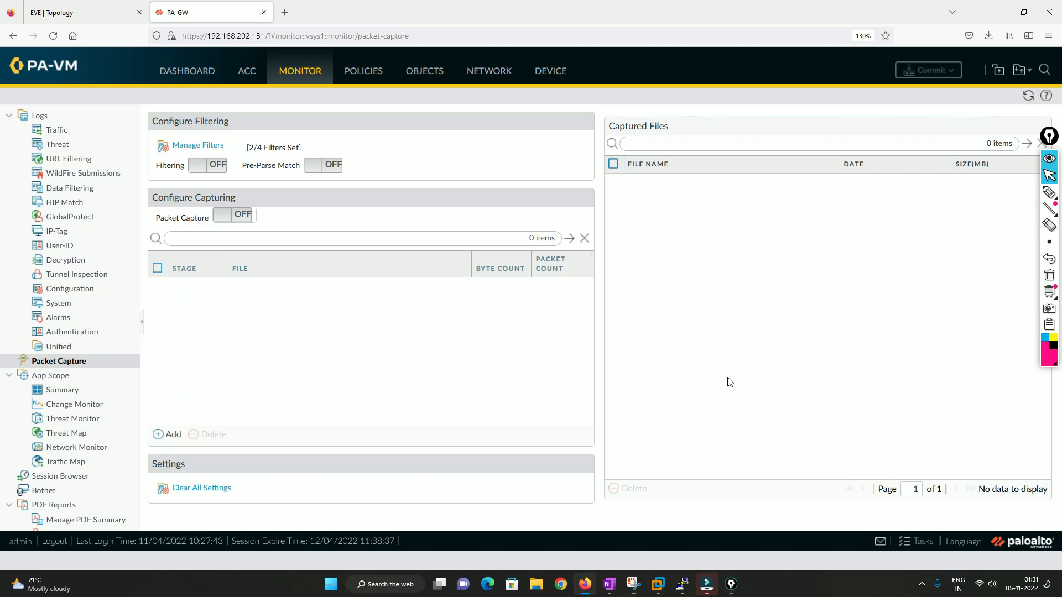
Start adding a packet capture stage and open the list of stage options.
left_click(170, 435)
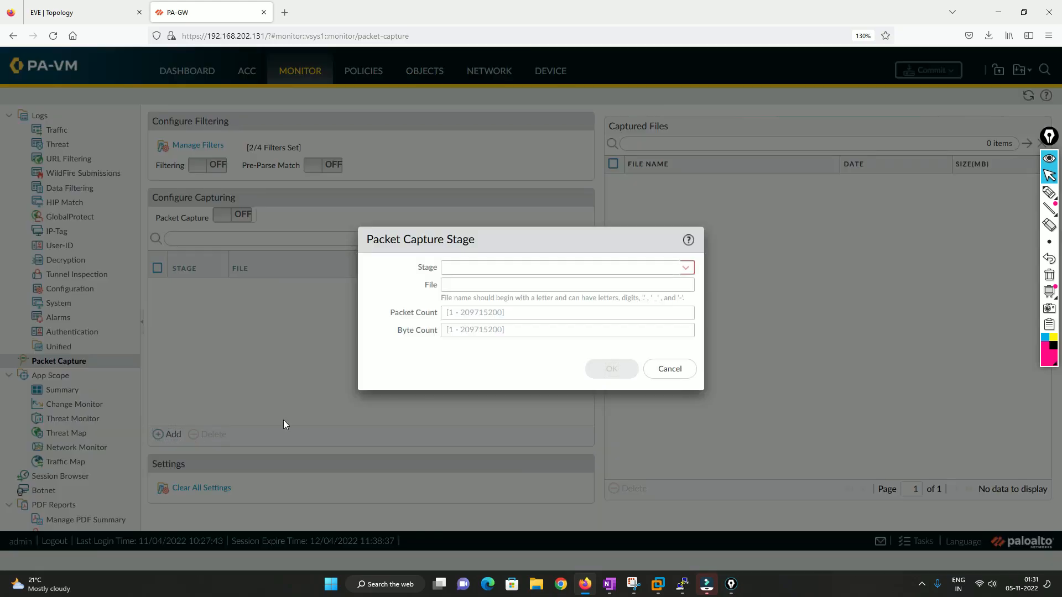
left_click(691, 269)
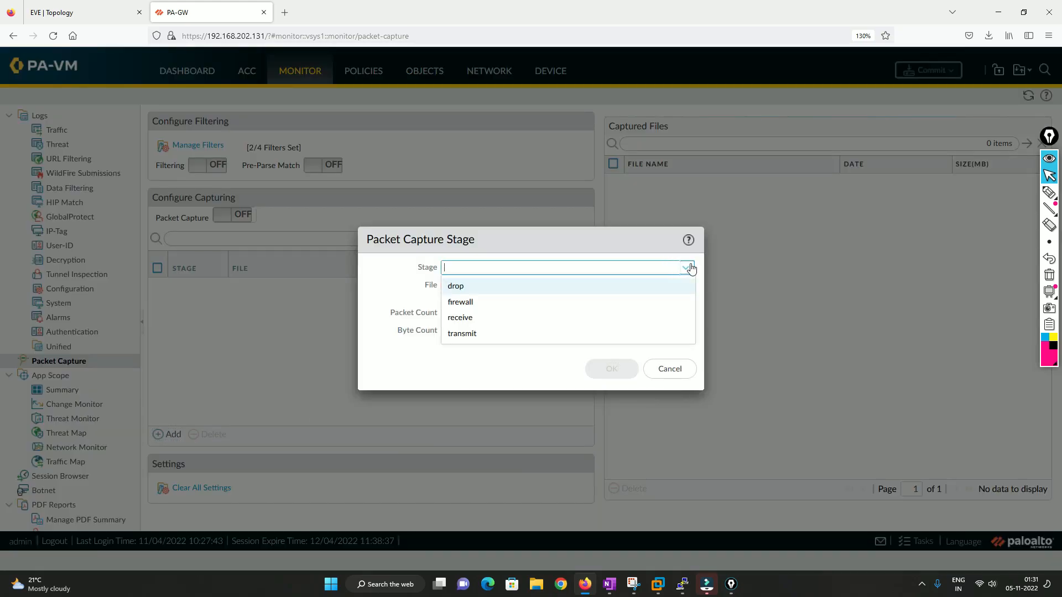
Switch to OneNote to examine the data-plane packet flow diagram of capture stages.
left_click(608, 584)
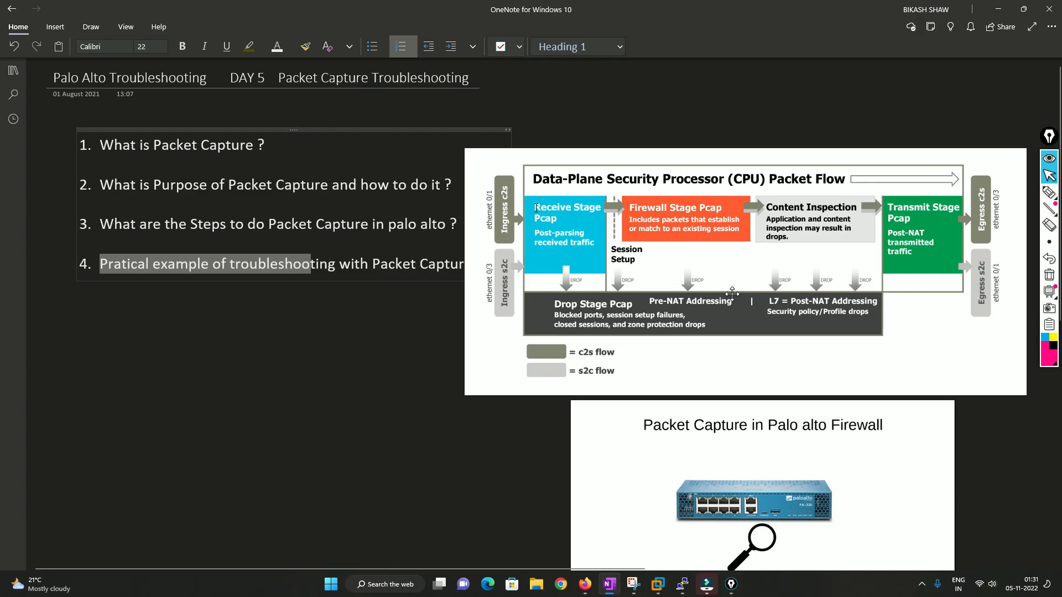
left_click(559, 210)
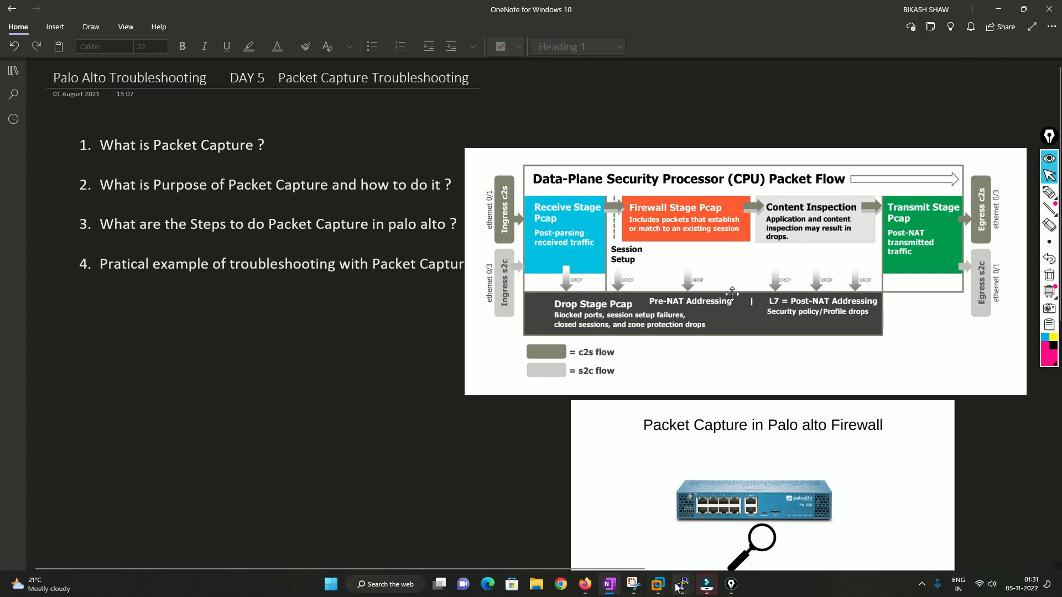
Add a receive capture stage with file name RX and packet count 100.
left_click(588, 585)
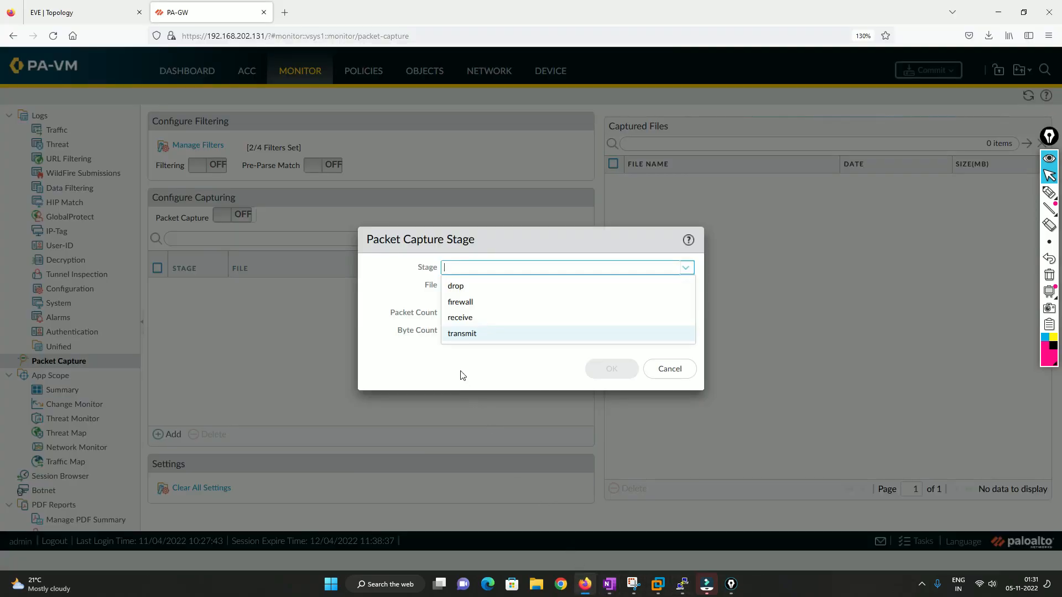
left_click(464, 318)
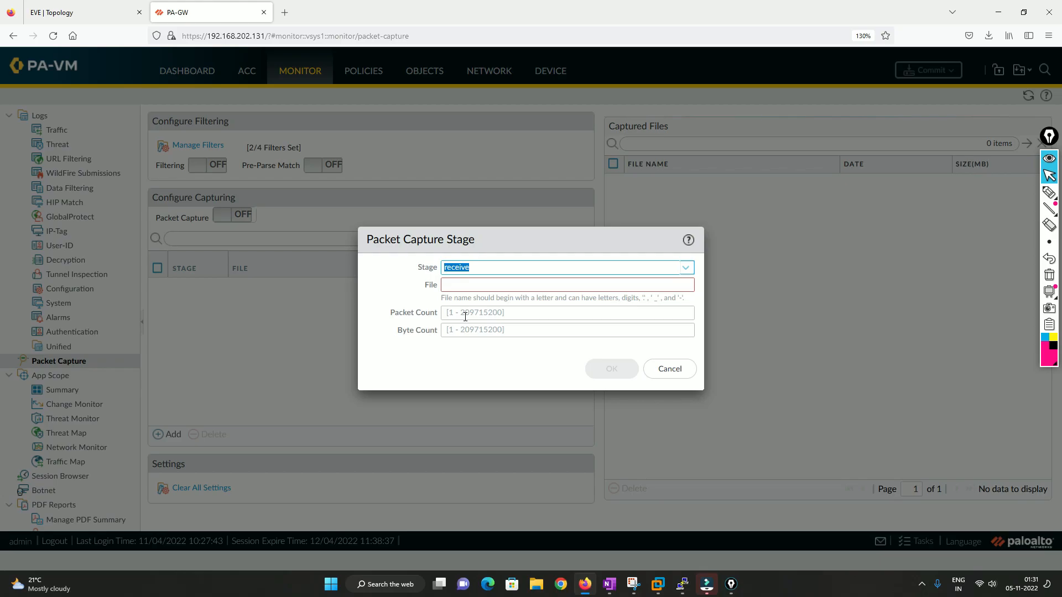
left_click(647, 285)
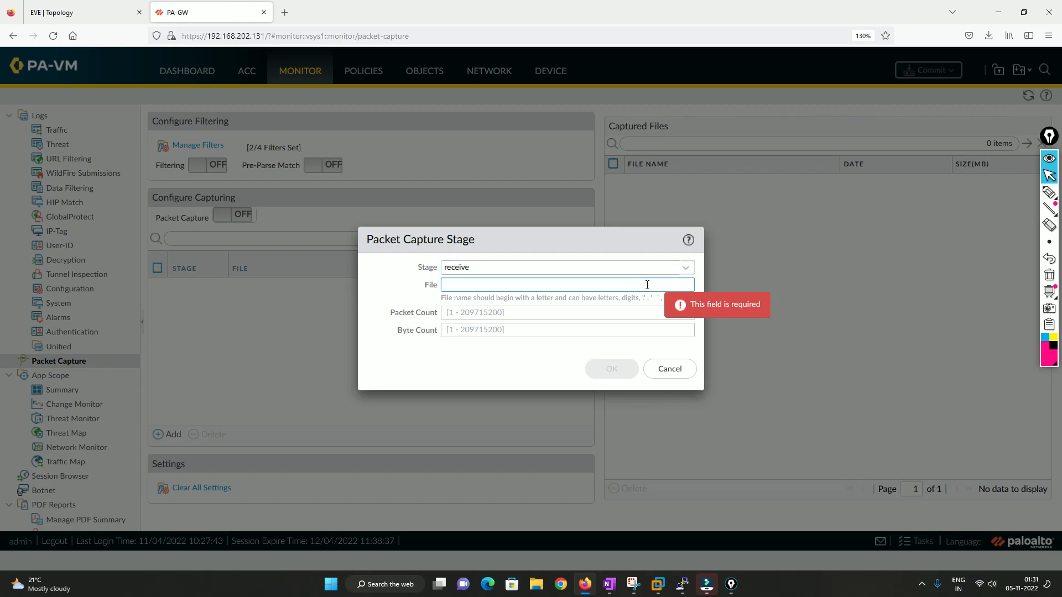
type("RX")
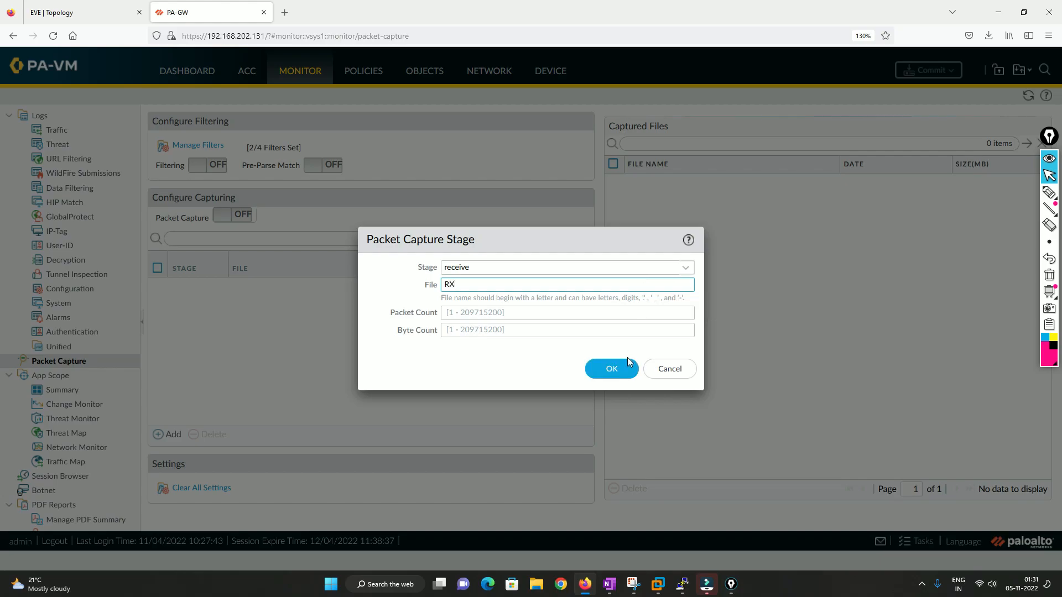
left_click(457, 311)
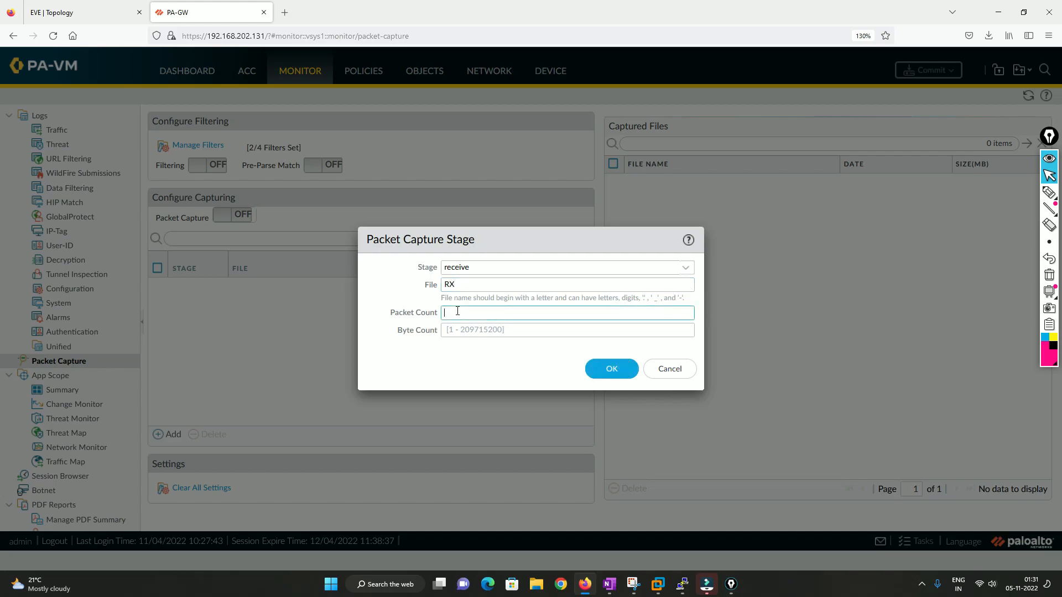
left_click(456, 329)
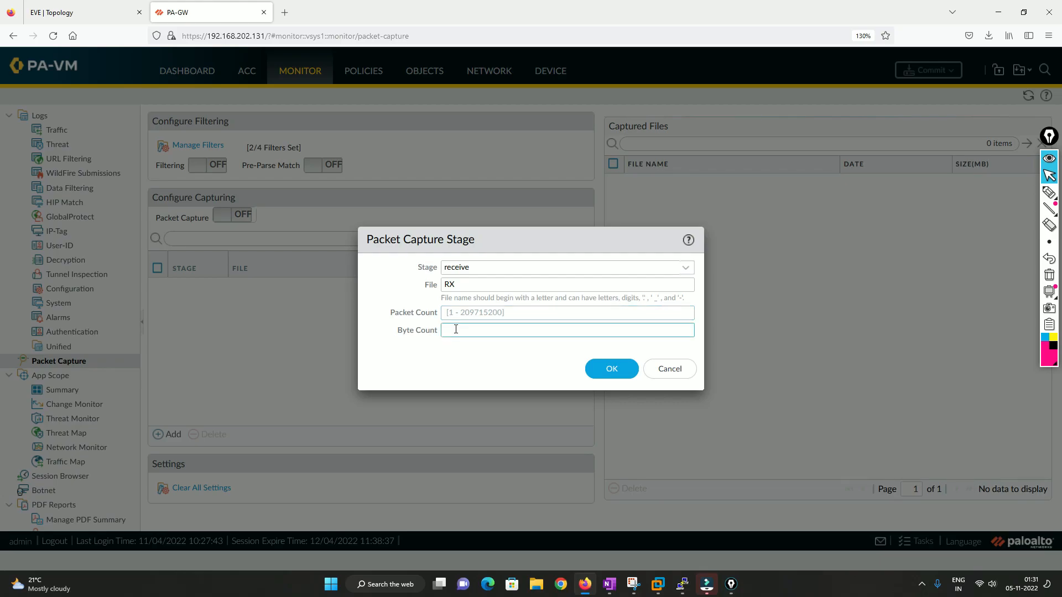
left_click(459, 311)
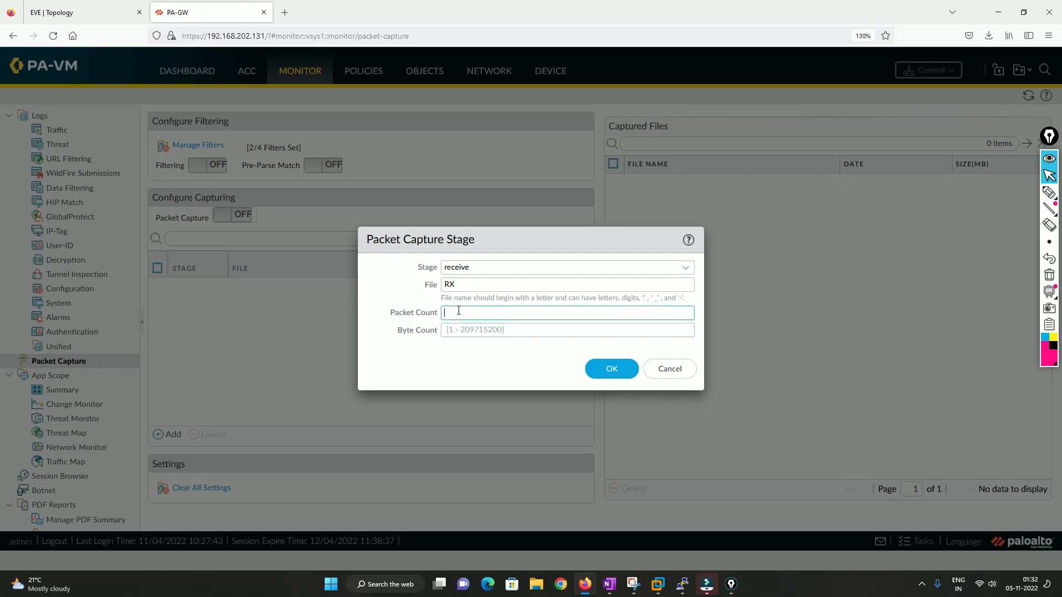
type("100")
left_click(613, 370)
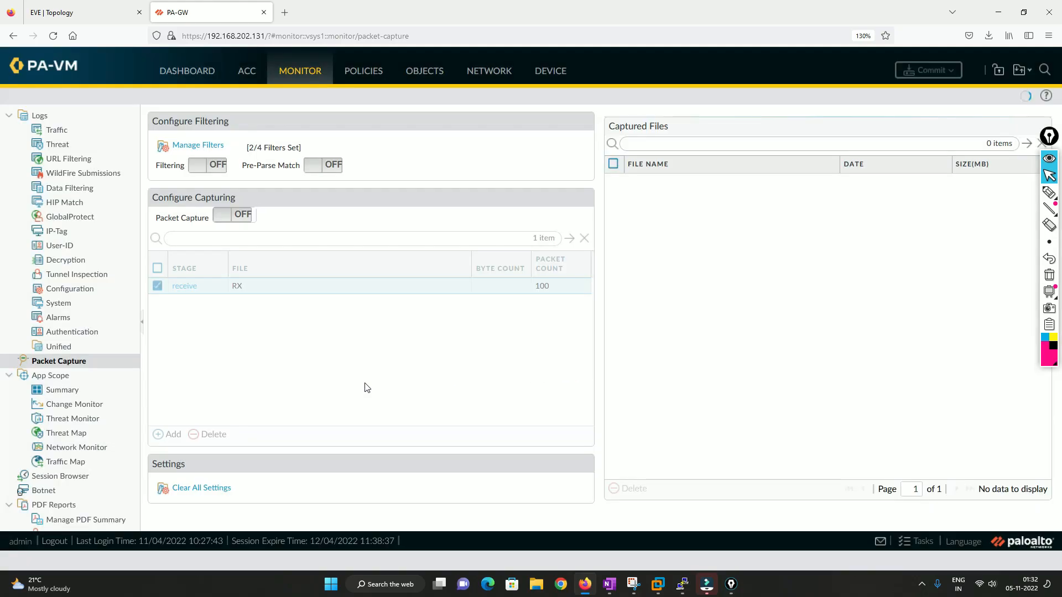
Add a transmit capture stage with file name TX and packet count 100.
left_click(169, 434)
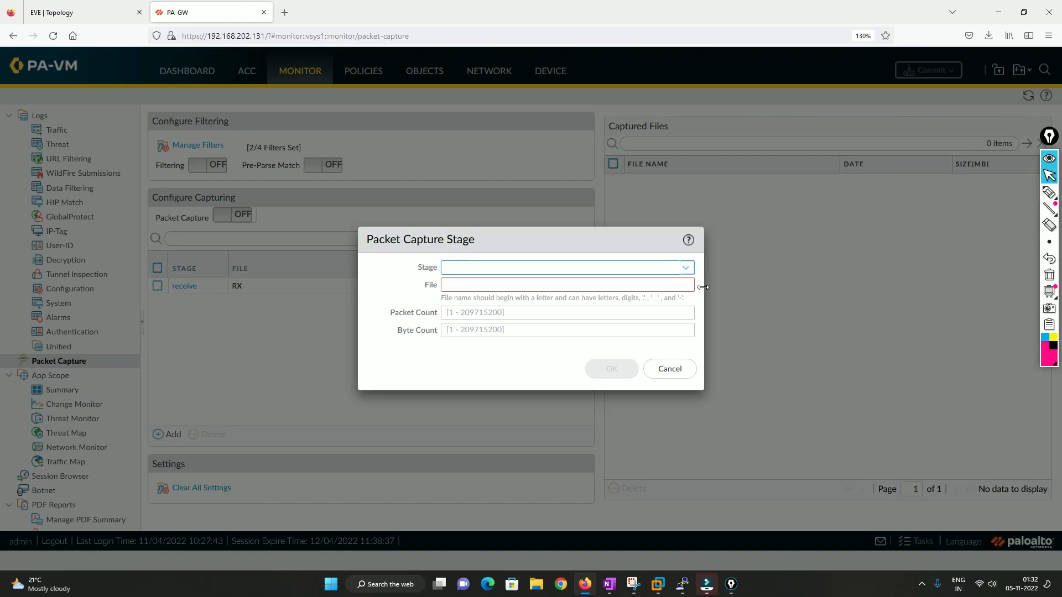
left_click(691, 272)
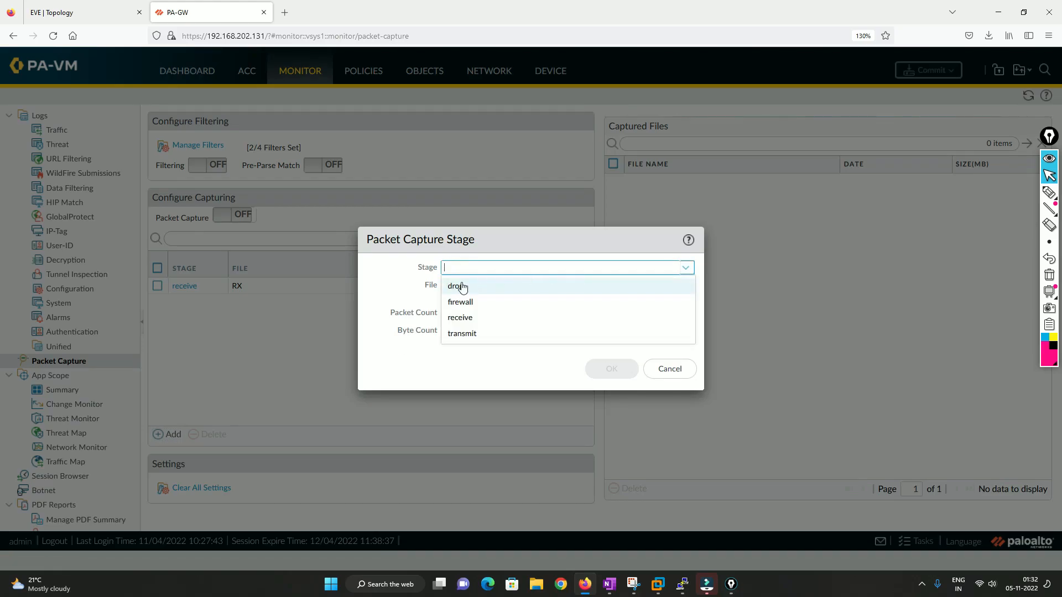
left_click(458, 332)
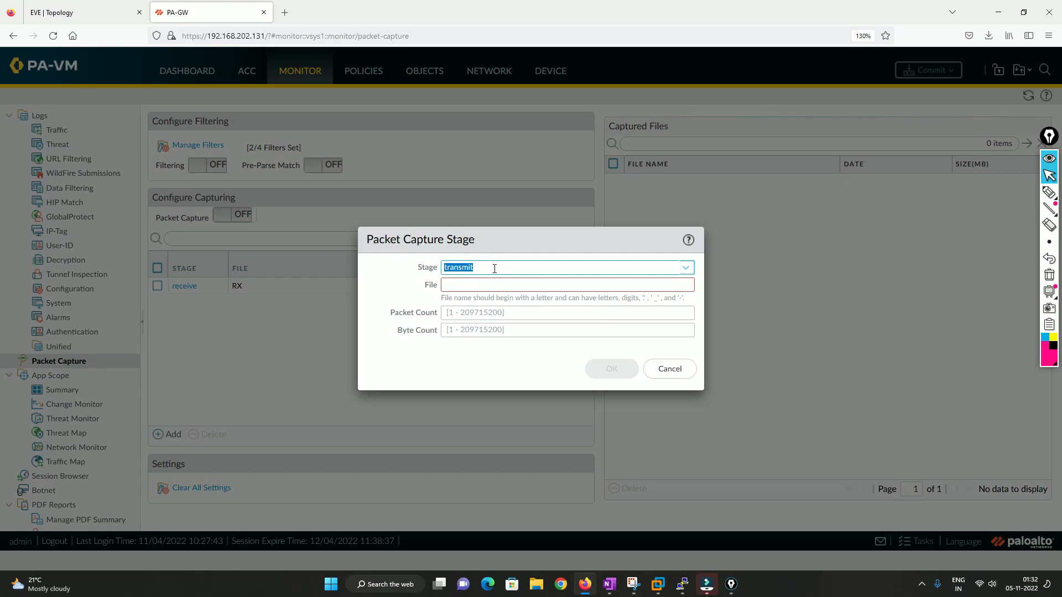
left_click(482, 283)
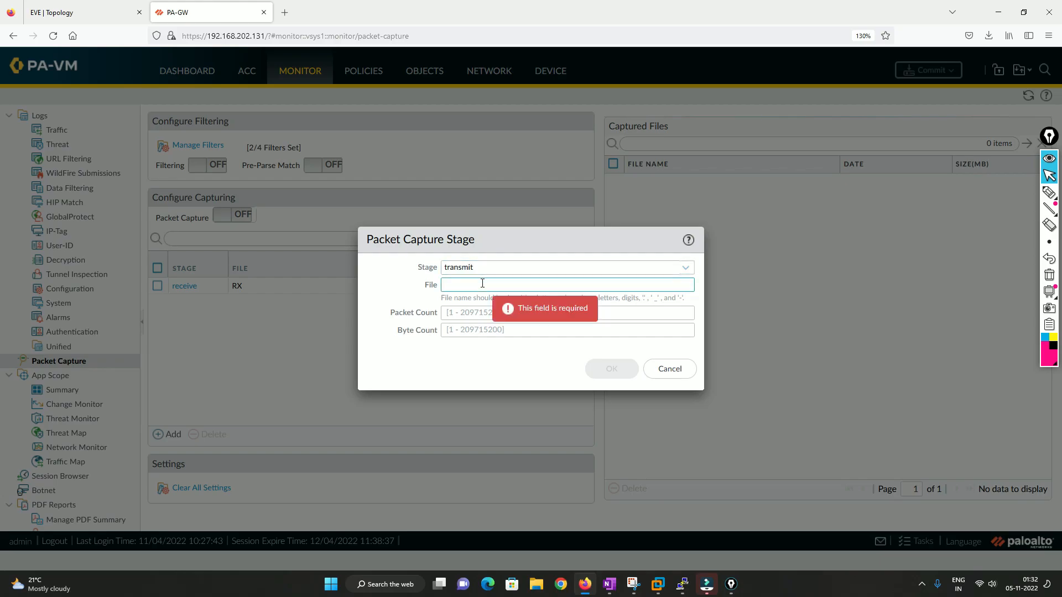
type("TX")
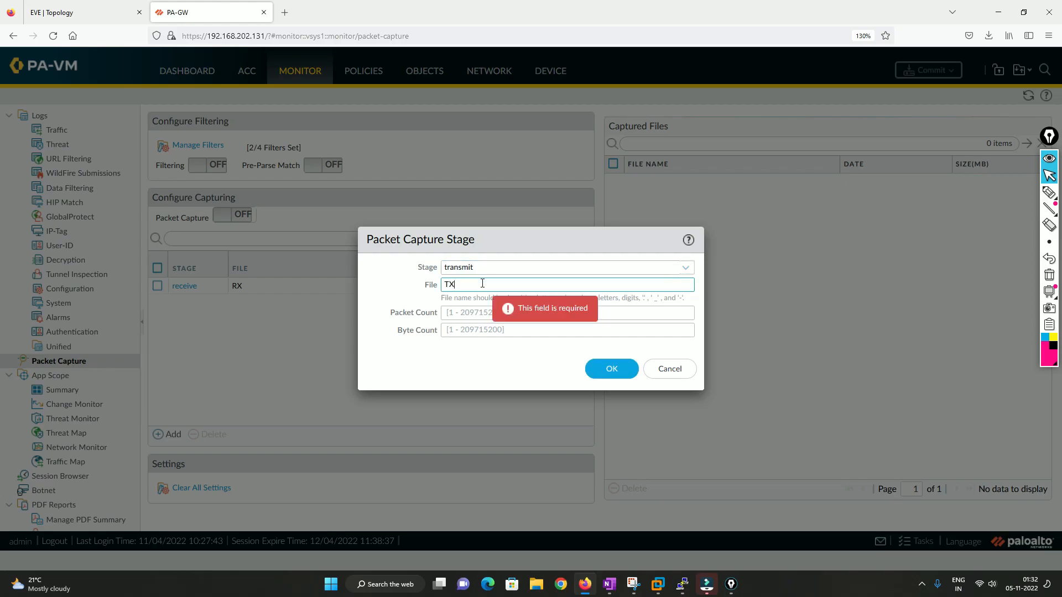
left_click(466, 313)
type("100")
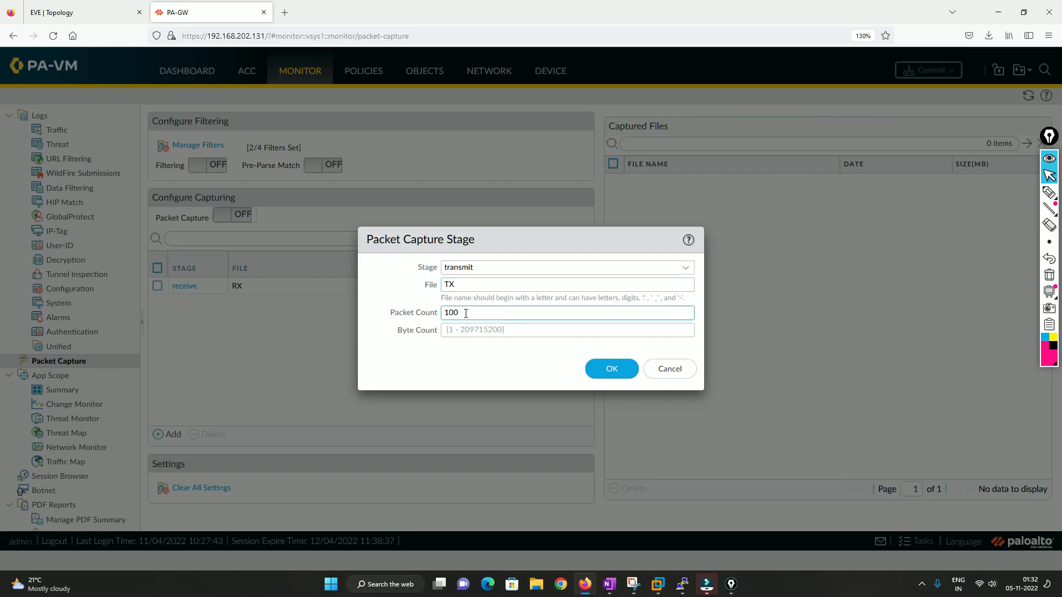
left_click(612, 372)
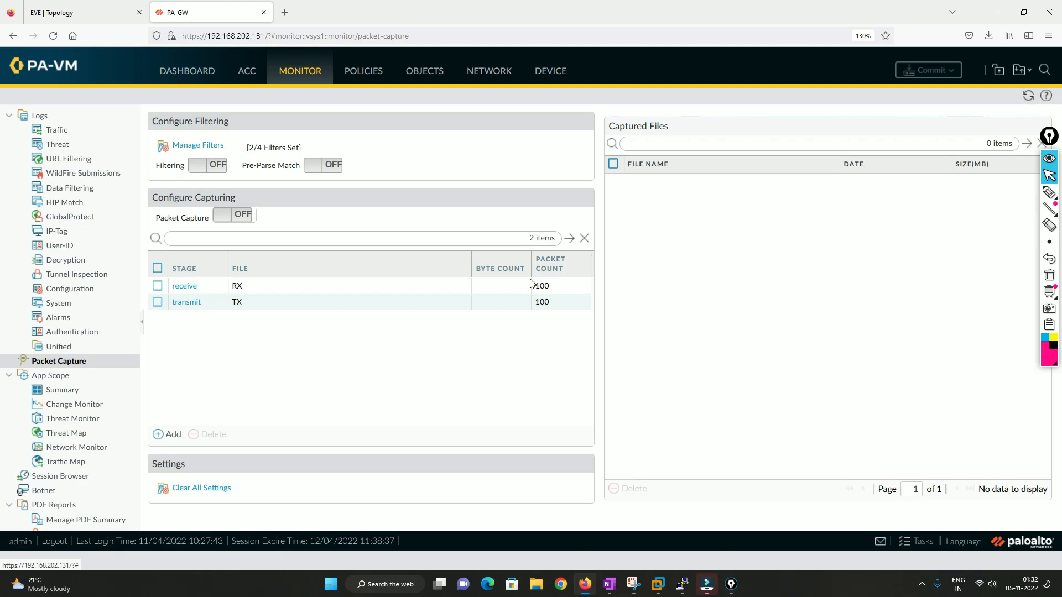
Add a firewall capture stage with file name Firewall and packet count 100.
left_click(166, 434)
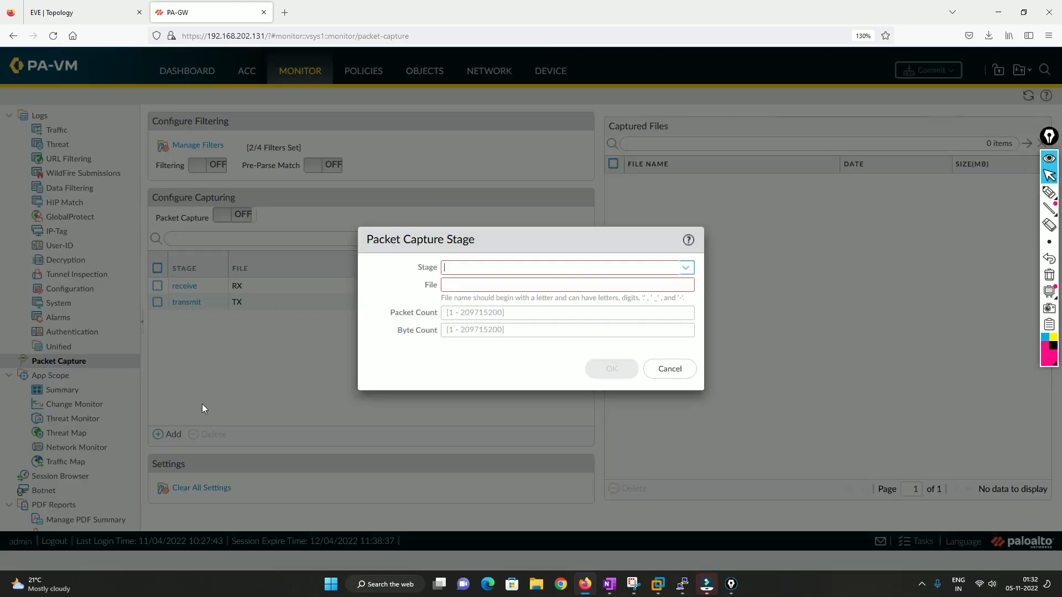
left_click(685, 268)
left_click(473, 300)
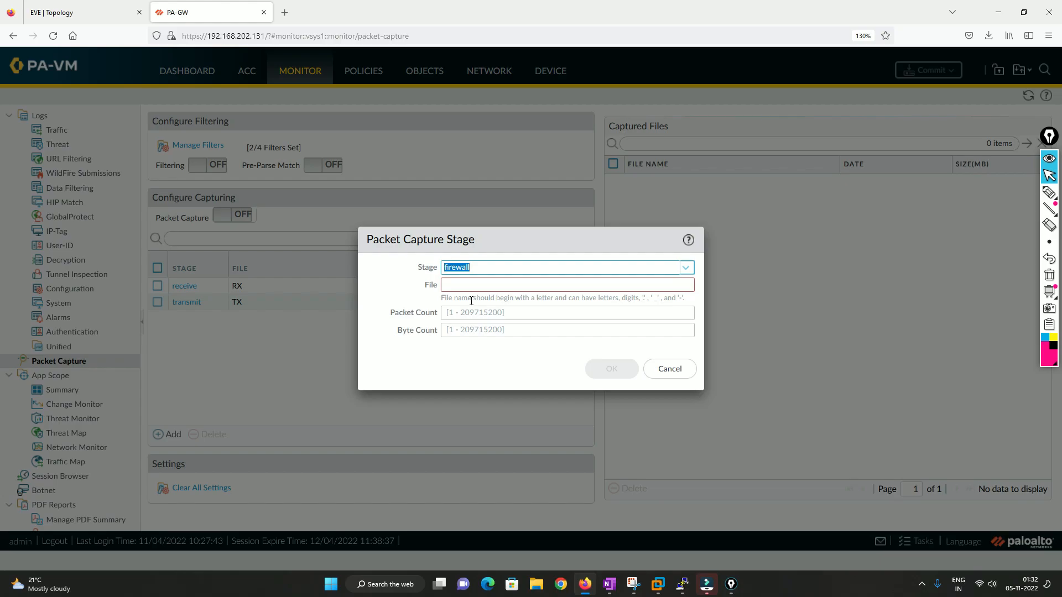
left_click(480, 284)
type("Firewall")
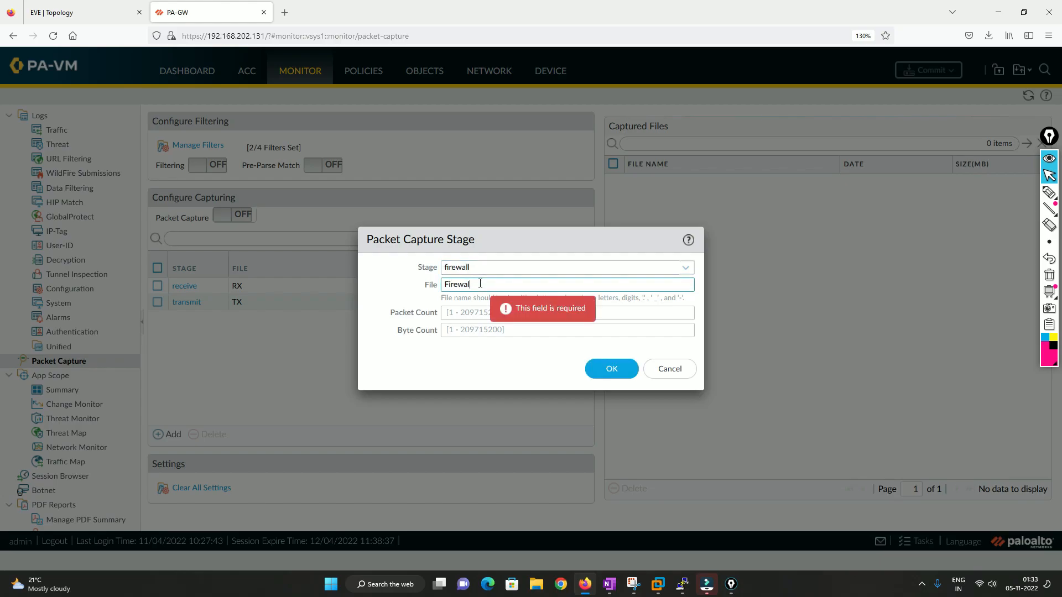
left_click(473, 310)
type("100")
left_click(587, 368)
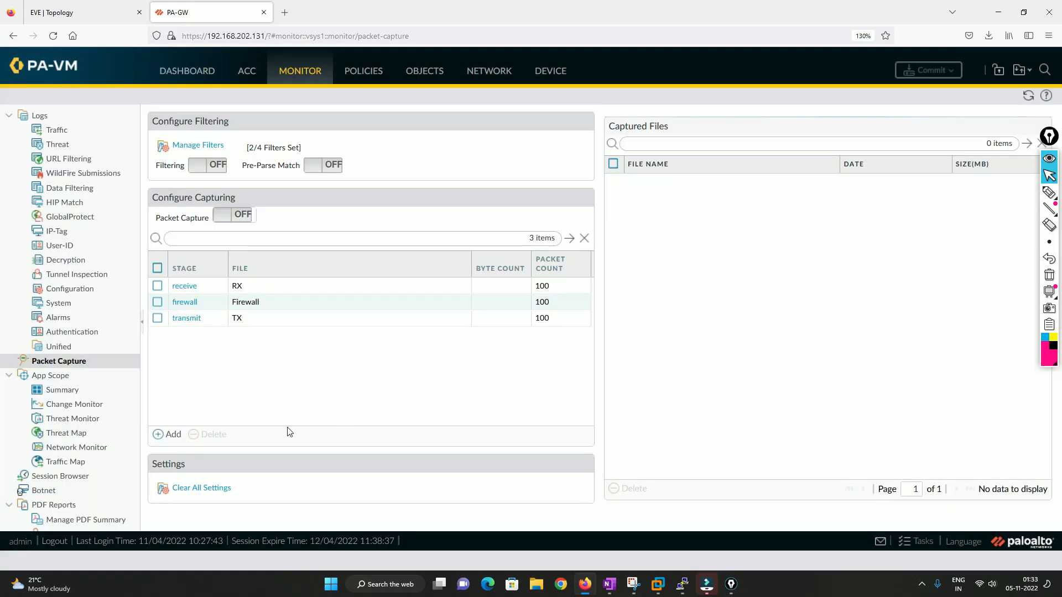
Add a drop capture stage with file name Drop and packet count 100.
left_click(160, 437)
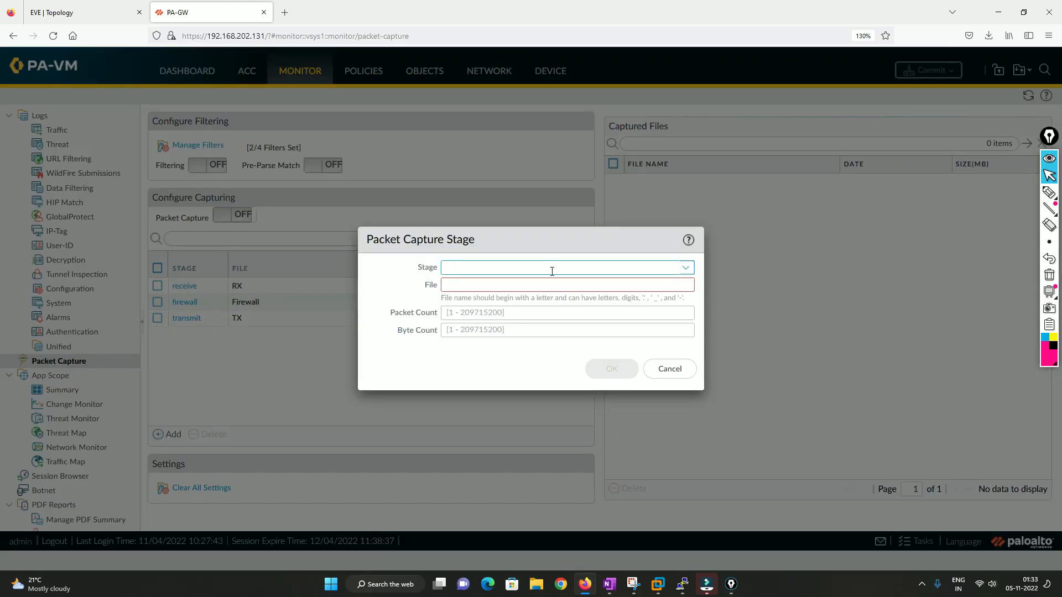
left_click(686, 268)
left_click(462, 285)
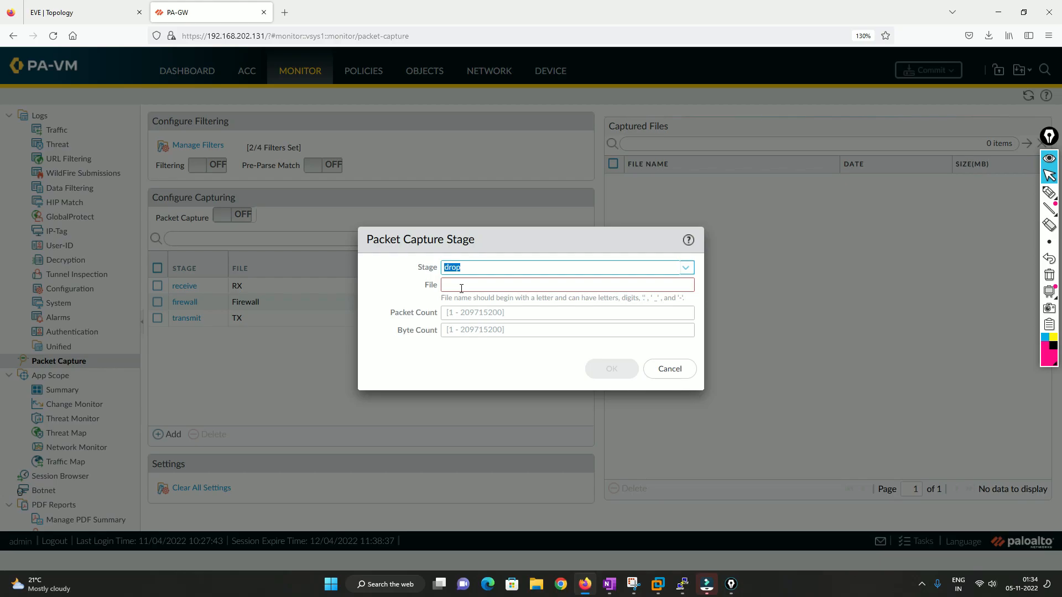
left_click(461, 288)
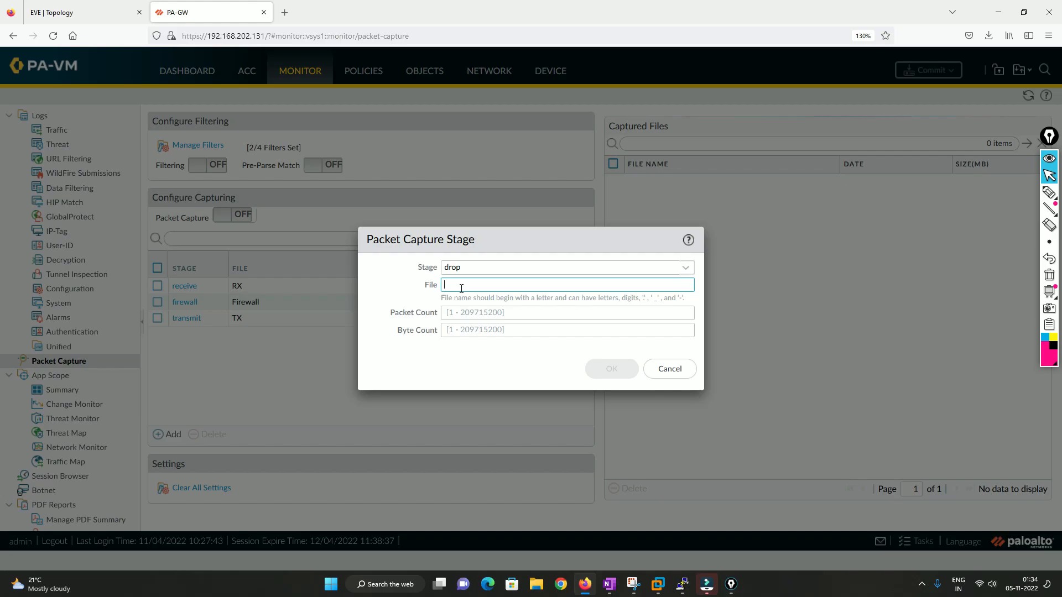
type("Drop")
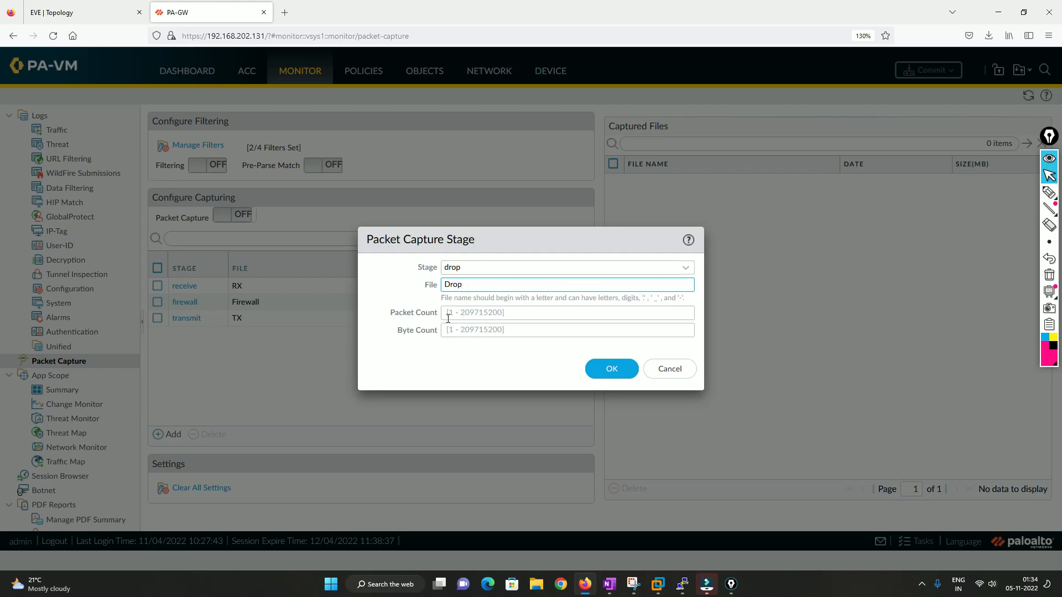
left_click(451, 317)
type("100")
left_click(609, 372)
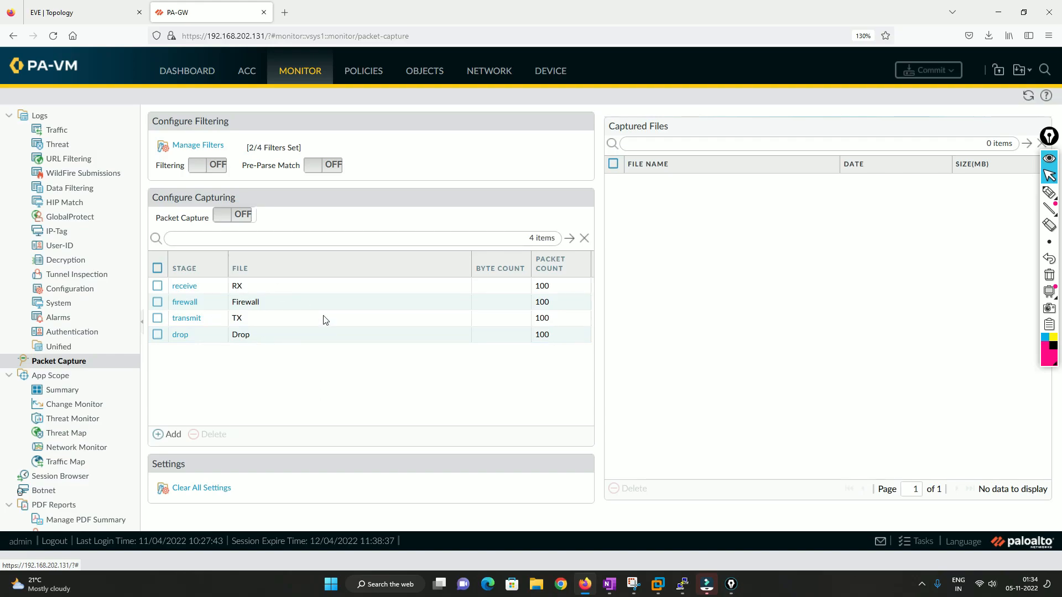
Turn on filtering and packet capture, accepting the packet capture warning.
left_click(196, 171)
left_click(222, 216)
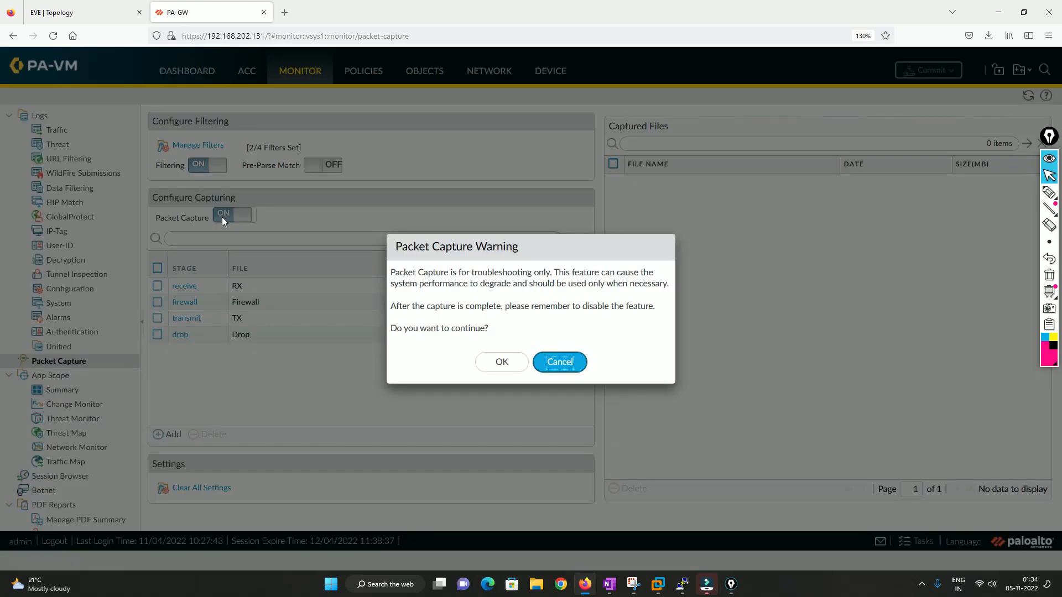
left_click(508, 363)
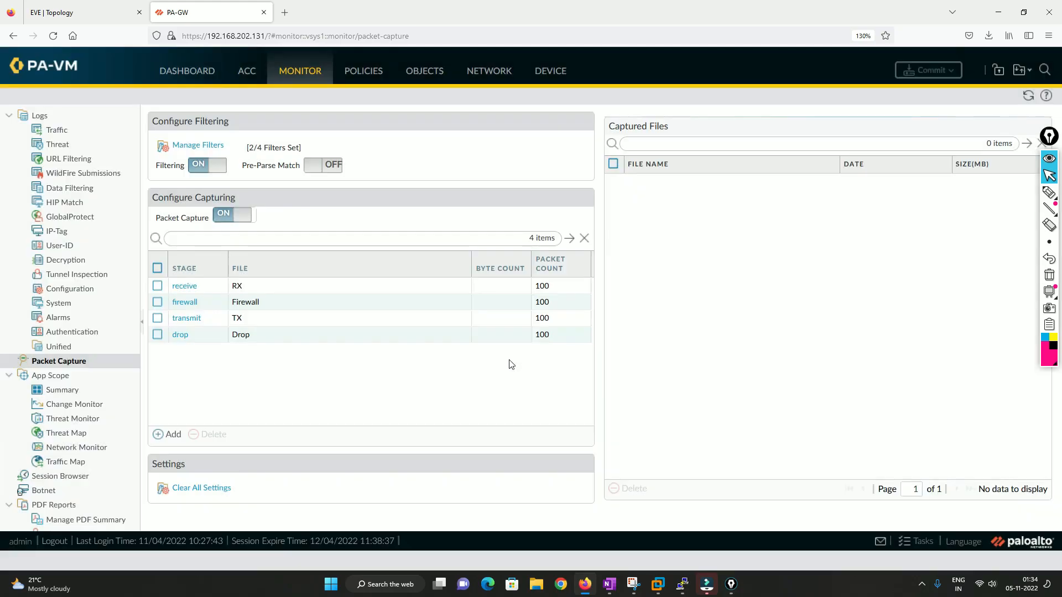
Generate traffic by browsing to google.com from the User1 machine's Firefox in the lab topology.
left_click(93, 12)
left_click(168, 283)
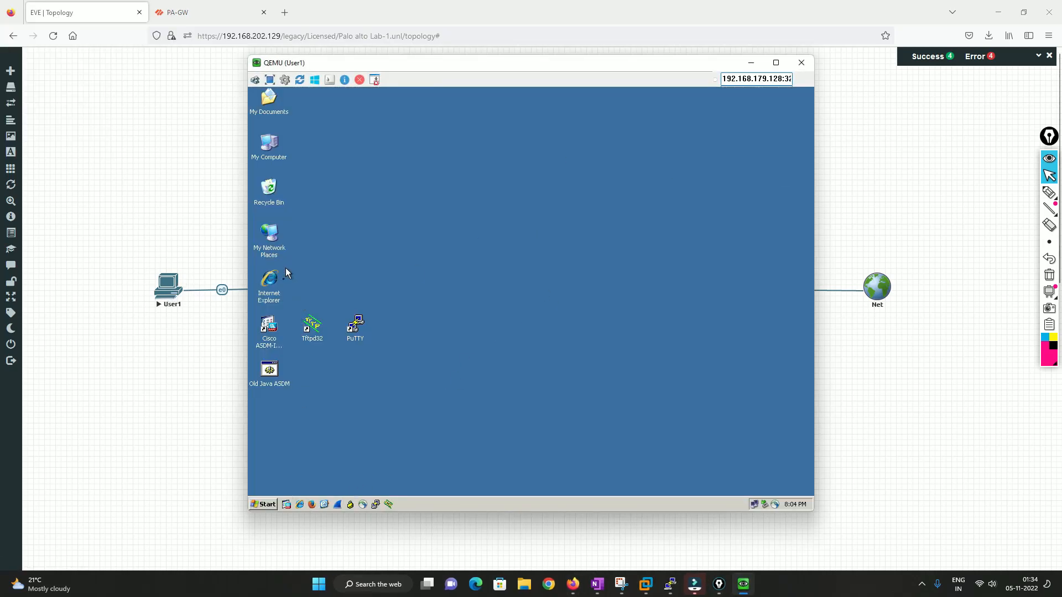
left_click(312, 504)
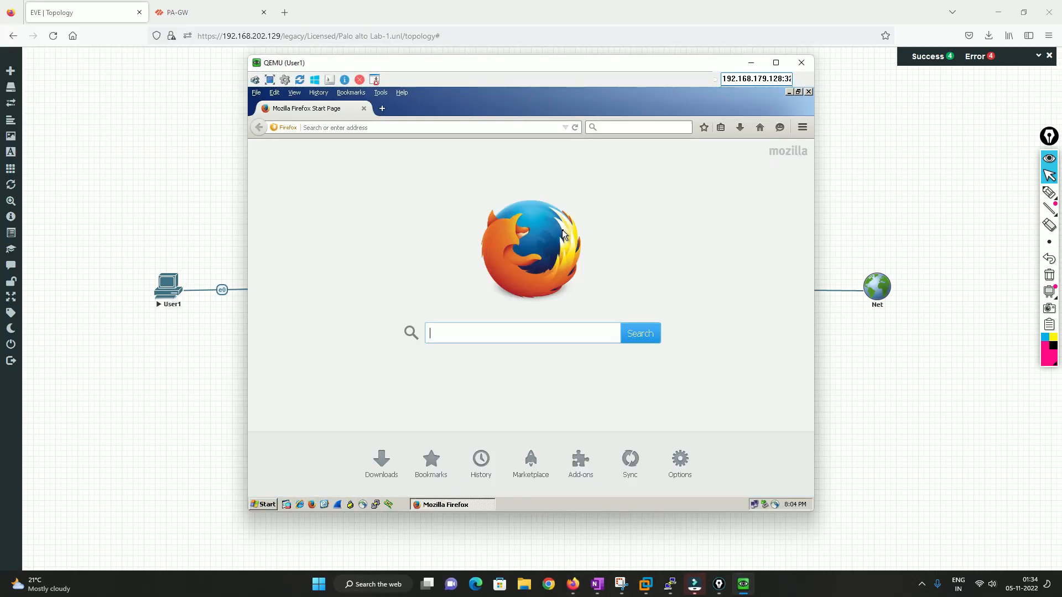
left_click(379, 126)
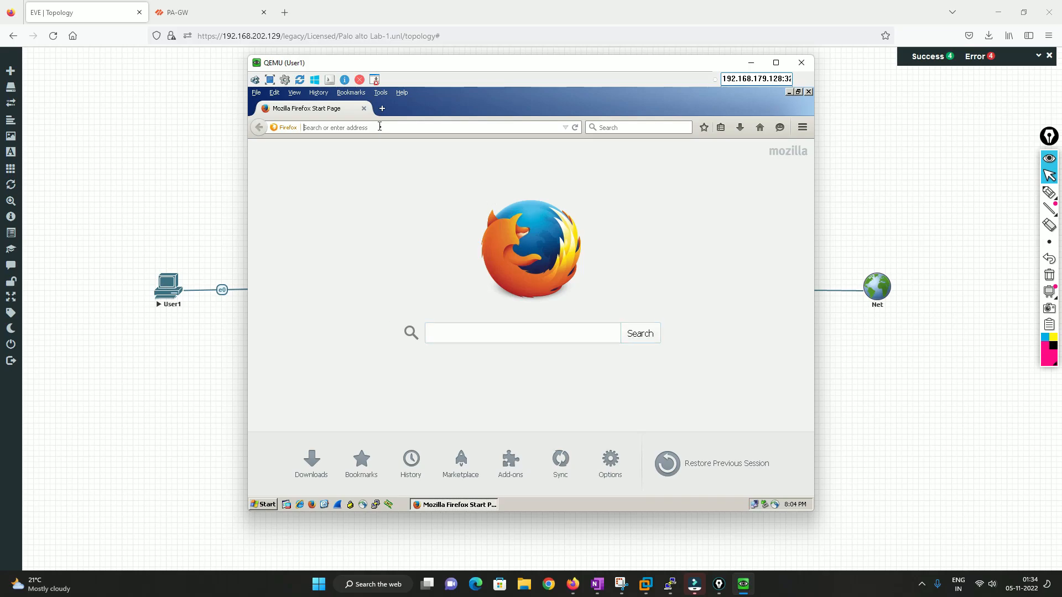
type("google.com/")
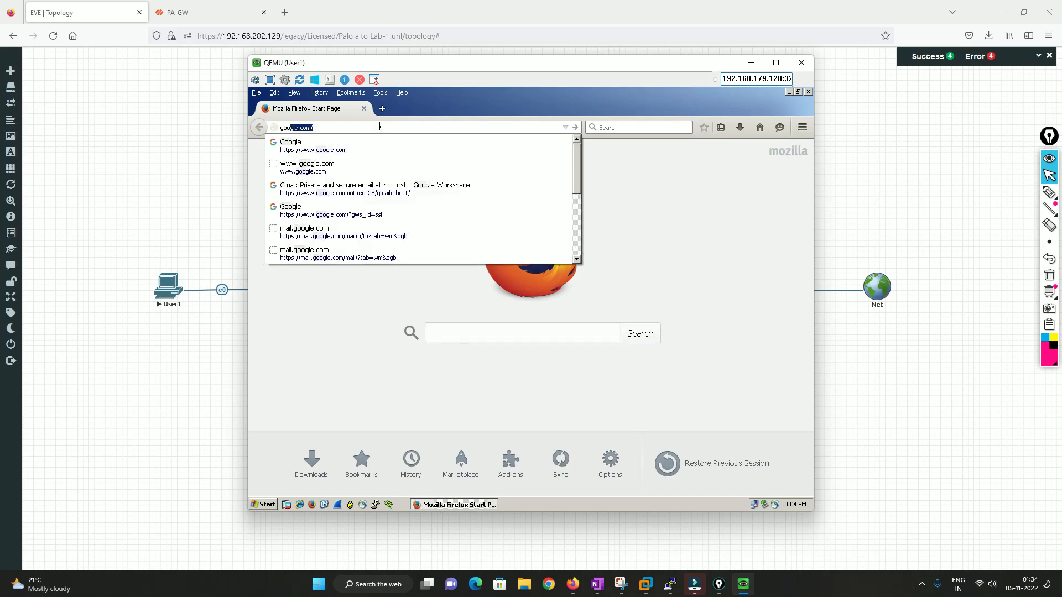
key("Return")
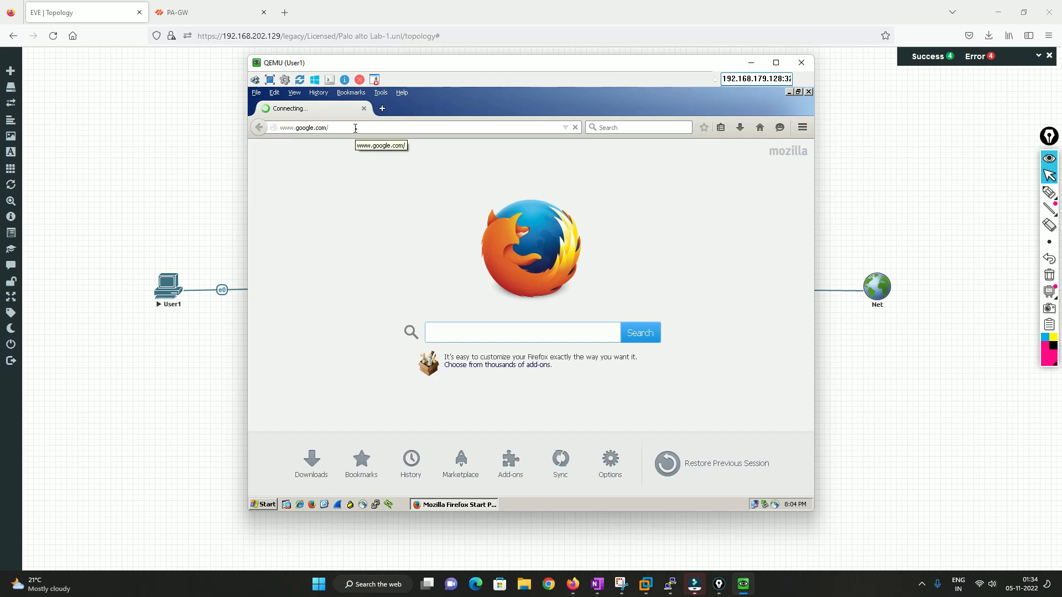
Refresh the firewall's captured files list and review it against the lab topology.
left_click(191, 5)
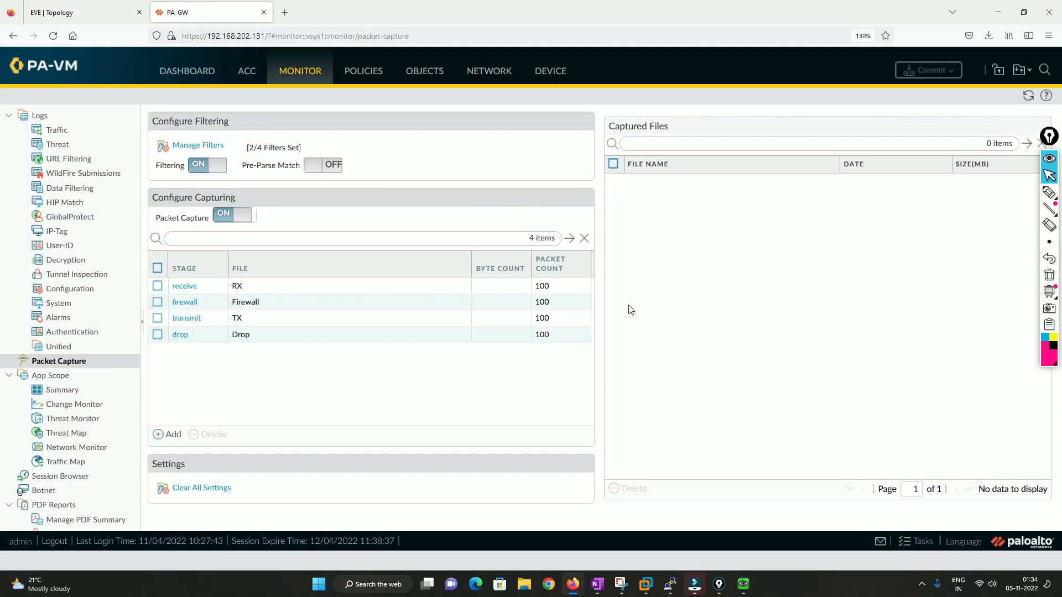
left_click(1028, 95)
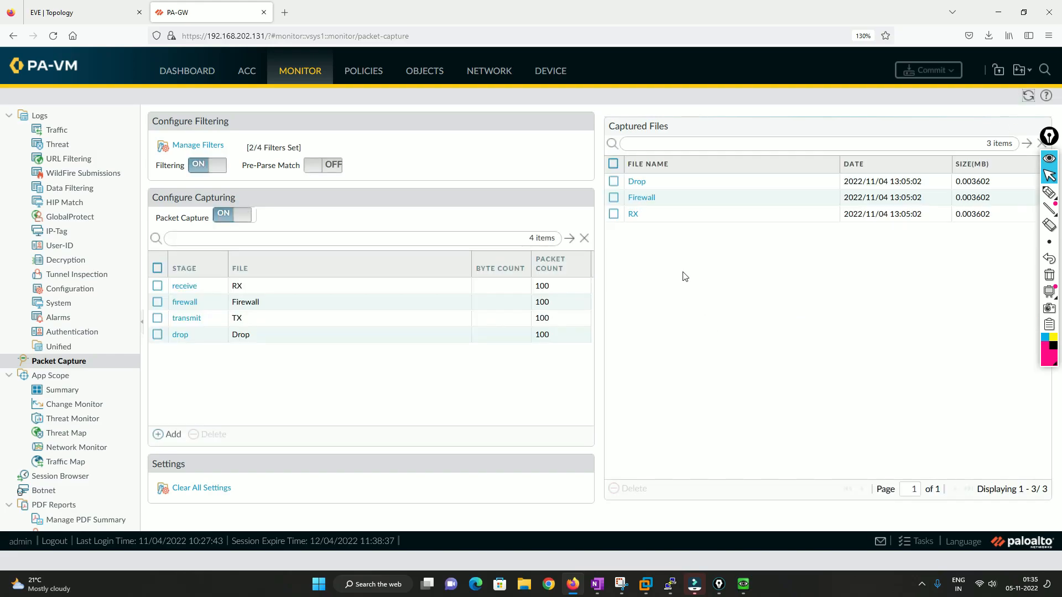
left_click(102, 12)
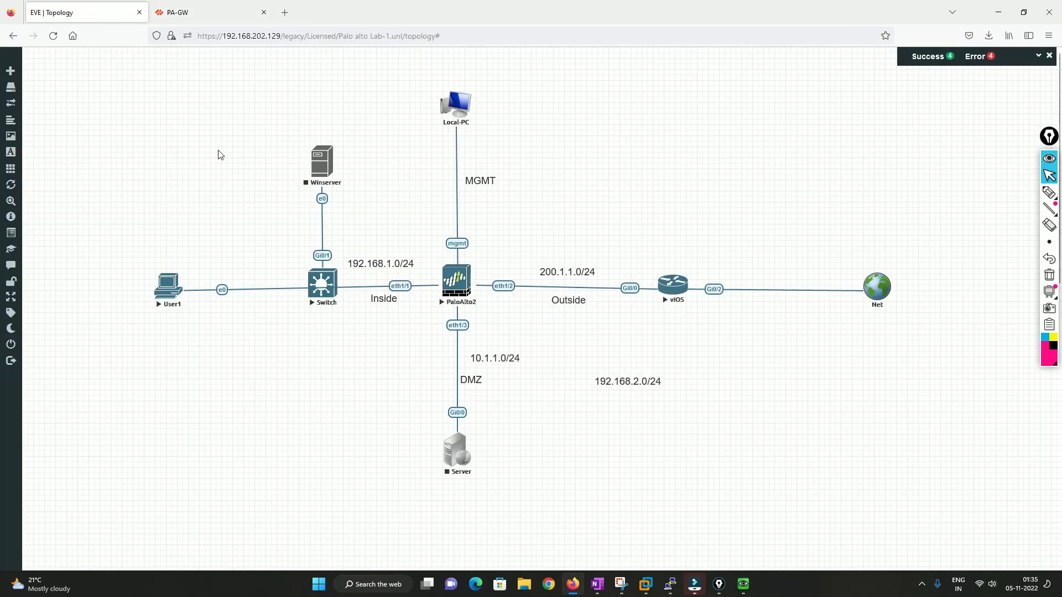
left_click(224, 16)
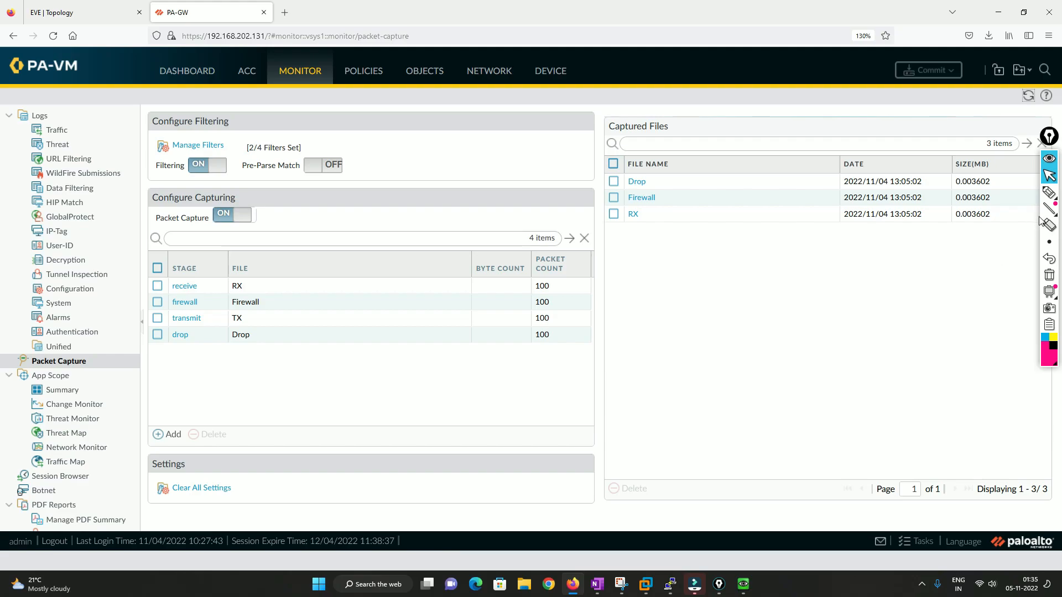
left_click(1049, 192)
mouse_move(622, 359)
left_mouse_down()
mouse_move(622, 335)
mouse_move(647, 356)
mouse_move(624, 360)
mouse_move(707, 340)
mouse_move(709, 317)
mouse_move(715, 358)
mouse_move(729, 332)
mouse_move(835, 299)
mouse_move(884, 254)
mouse_move(903, 320)
mouse_move(856, 305)
left_mouse_up()
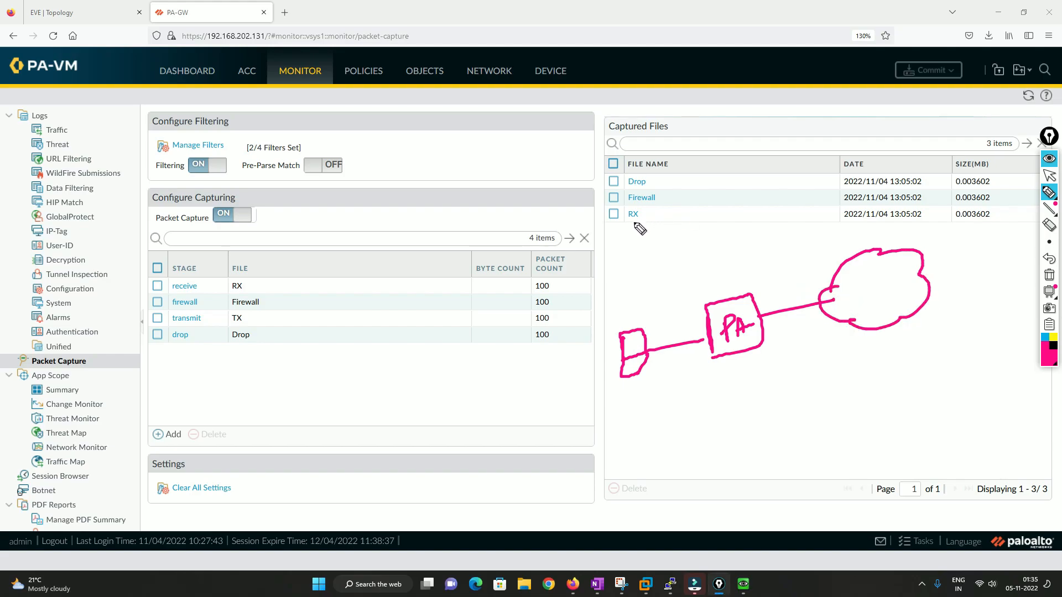
left_click_drag(628, 223, 644, 226)
mouse_move(651, 351)
left_mouse_down()
mouse_move(695, 326)
mouse_move(697, 343)
mouse_move(706, 327)
mouse_move(721, 350)
left_mouse_up()
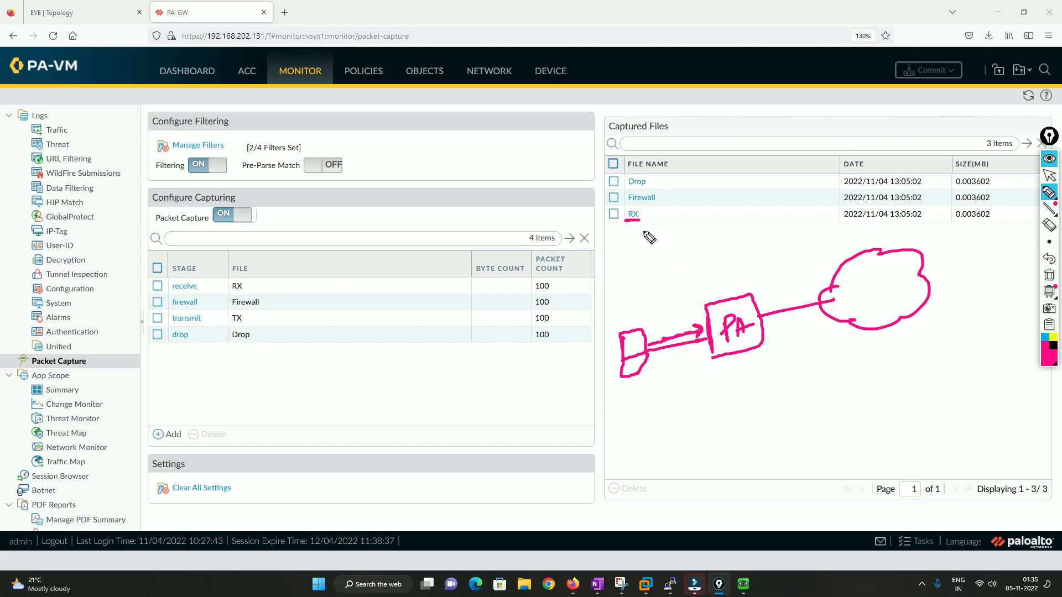
mouse_move(639, 220)
left_mouse_down()
mouse_move(648, 213)
mouse_move(637, 203)
mouse_move(625, 220)
mouse_move(698, 326)
left_mouse_up()
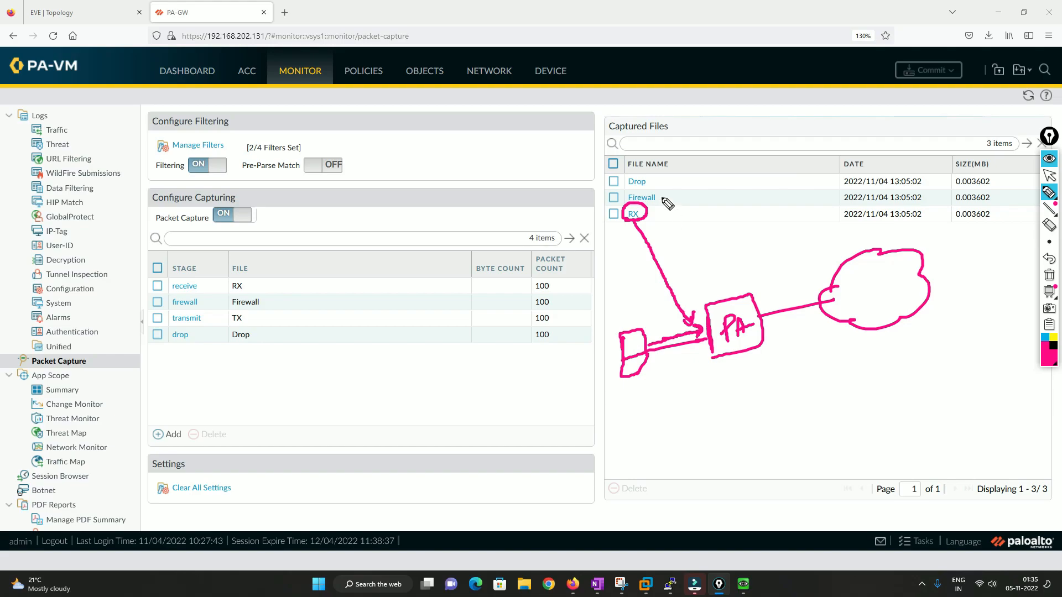
mouse_move(654, 188)
left_mouse_down()
mouse_move(624, 200)
mouse_move(661, 206)
mouse_move(662, 191)
left_mouse_up()
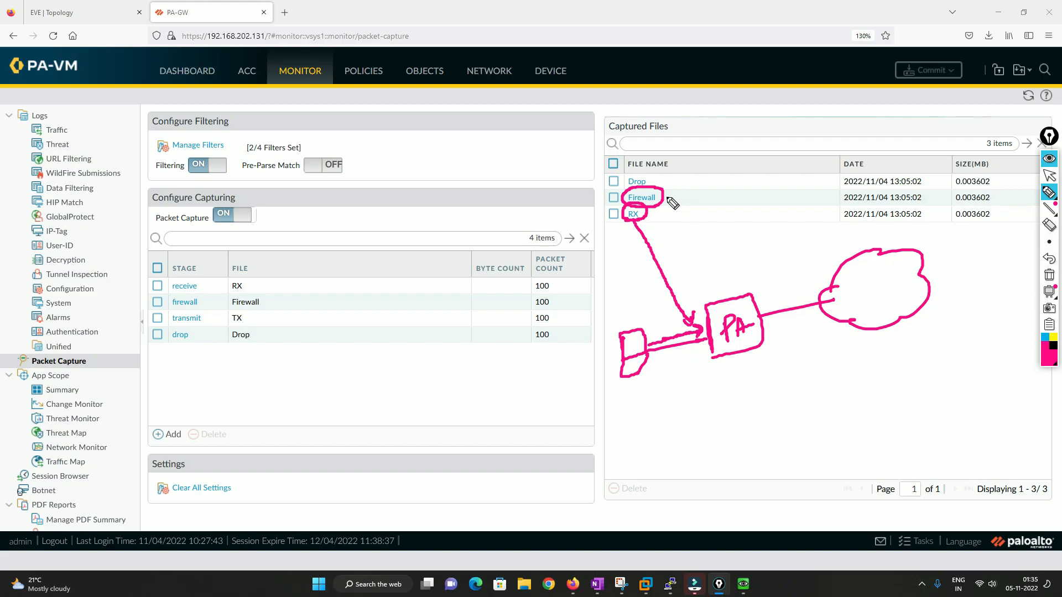
left_click_drag(667, 197, 667, 202)
mouse_move(628, 246)
left_mouse_down()
mouse_move(632, 221)
mouse_move(639, 229)
left_mouse_up()
left_click_drag(643, 219, 675, 224)
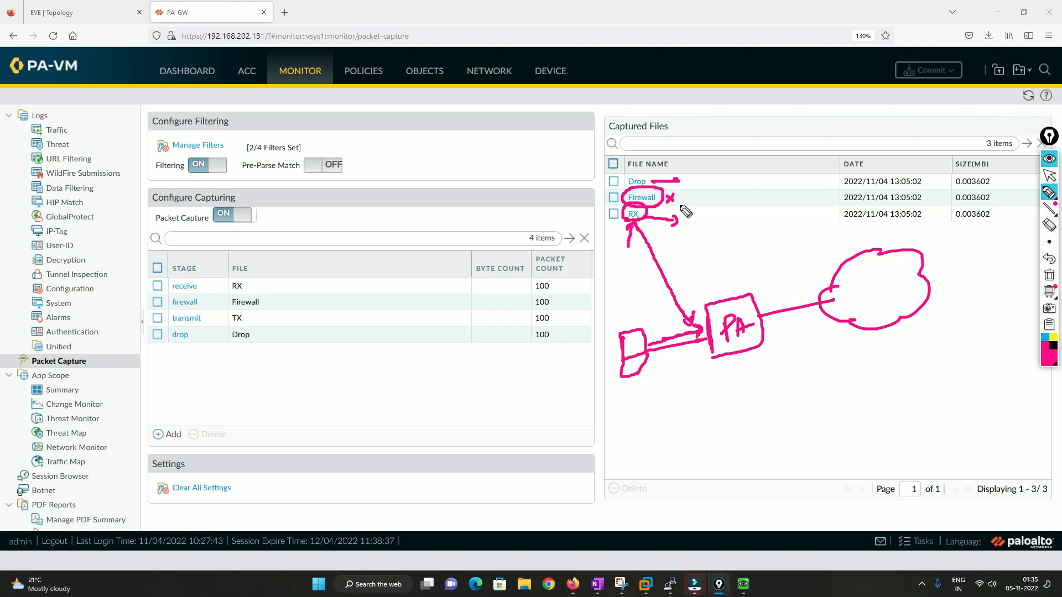
left_click(1049, 176)
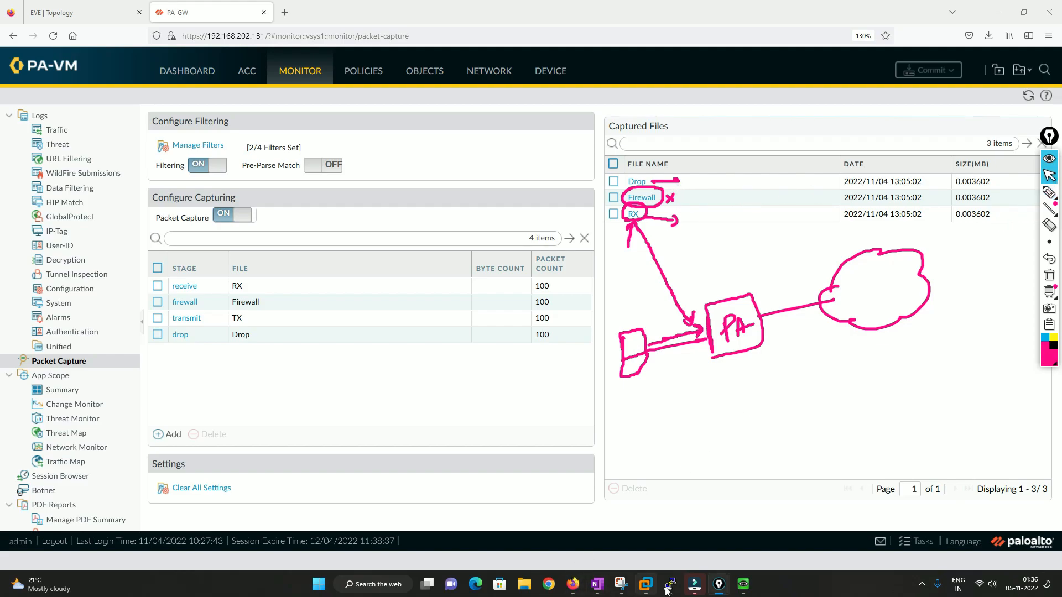
Switch to OneNote and review the data-plane packet flow diagram, then return to the firewall's browser window.
left_click(600, 585)
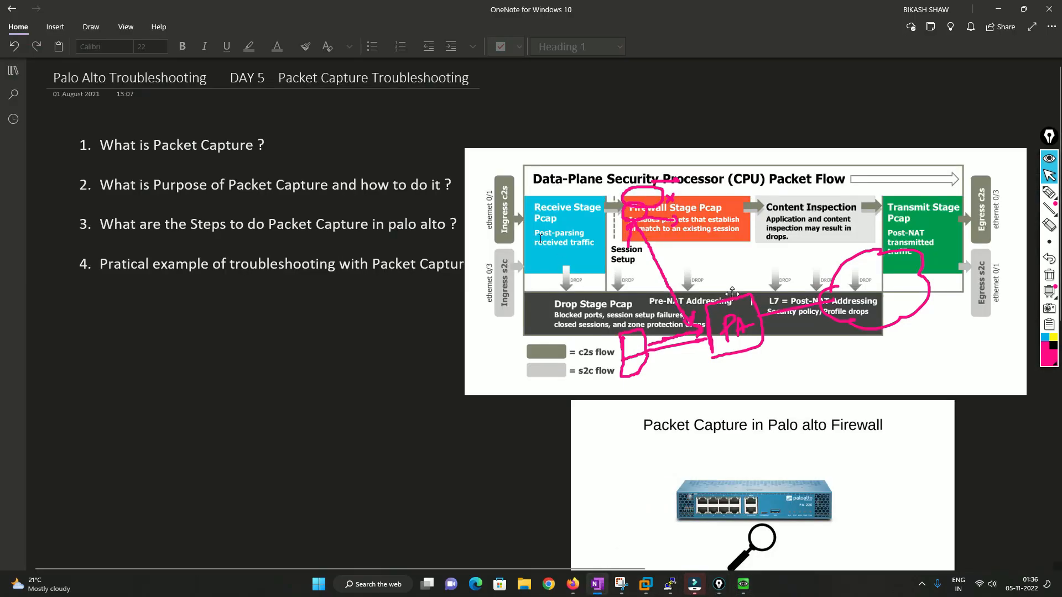
left_click(1049, 276)
mouse_move(555, 314)
left_mouse_down()
mouse_move(677, 317)
mouse_move(685, 328)
left_mouse_up()
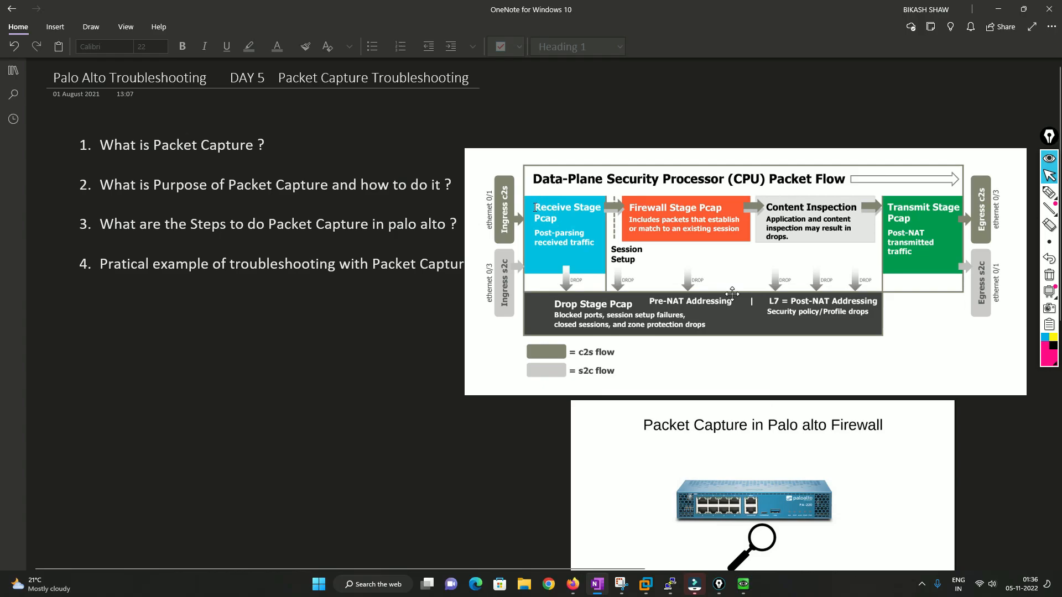
left_click(573, 585)
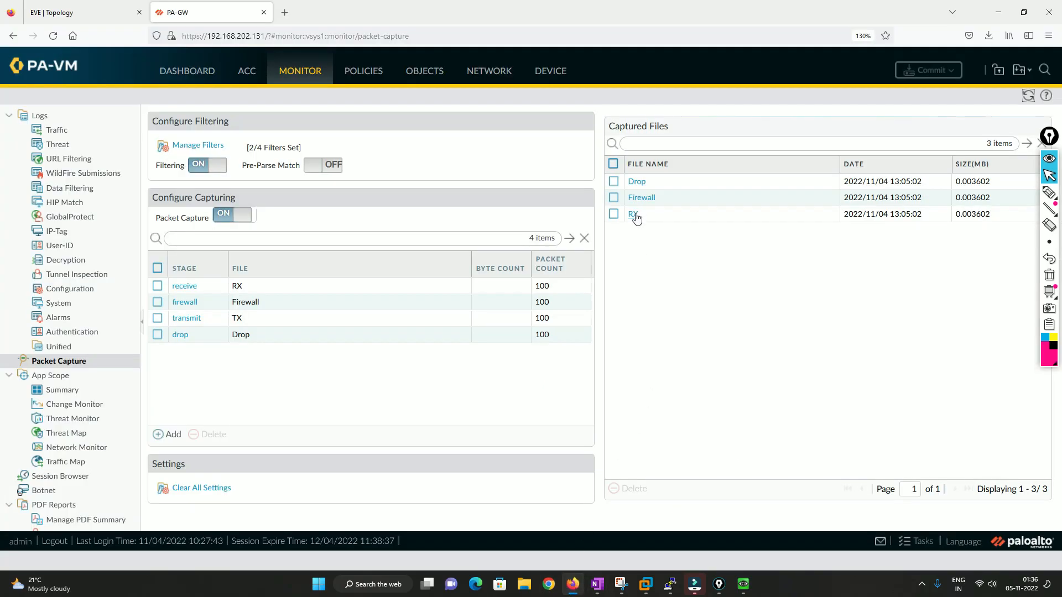
mouse_move(1049, 210)
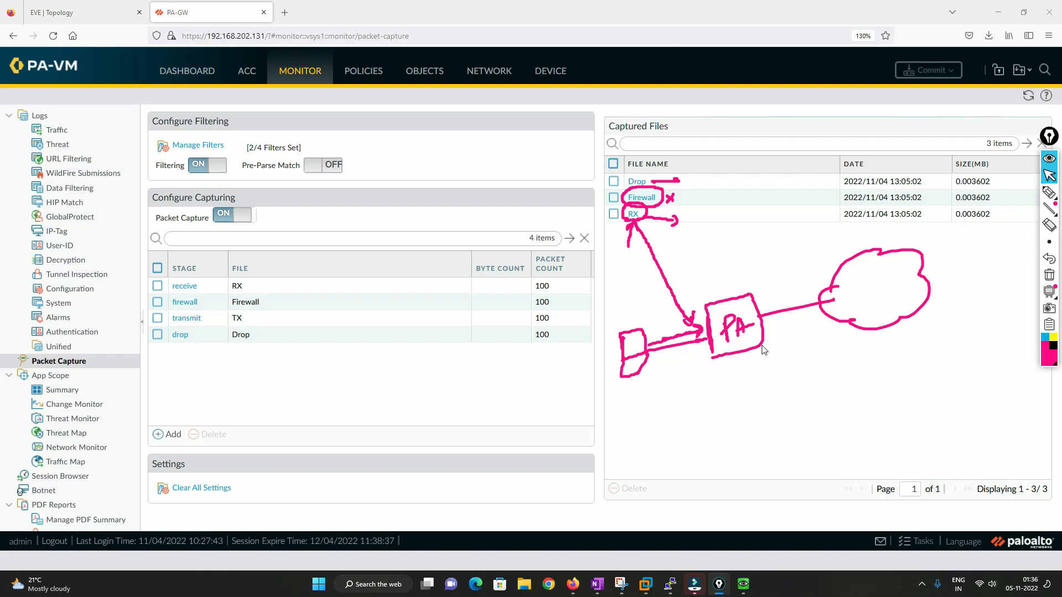
left_click(1049, 193)
mouse_move(654, 361)
left_mouse_down()
mouse_move(731, 348)
mouse_move(745, 374)
left_mouse_up()
mouse_move(740, 372)
left_mouse_down()
mouse_move(750, 373)
mouse_move(741, 410)
mouse_move(761, 398)
mouse_move(780, 410)
left_mouse_up()
left_click_drag(743, 424, 781, 416)
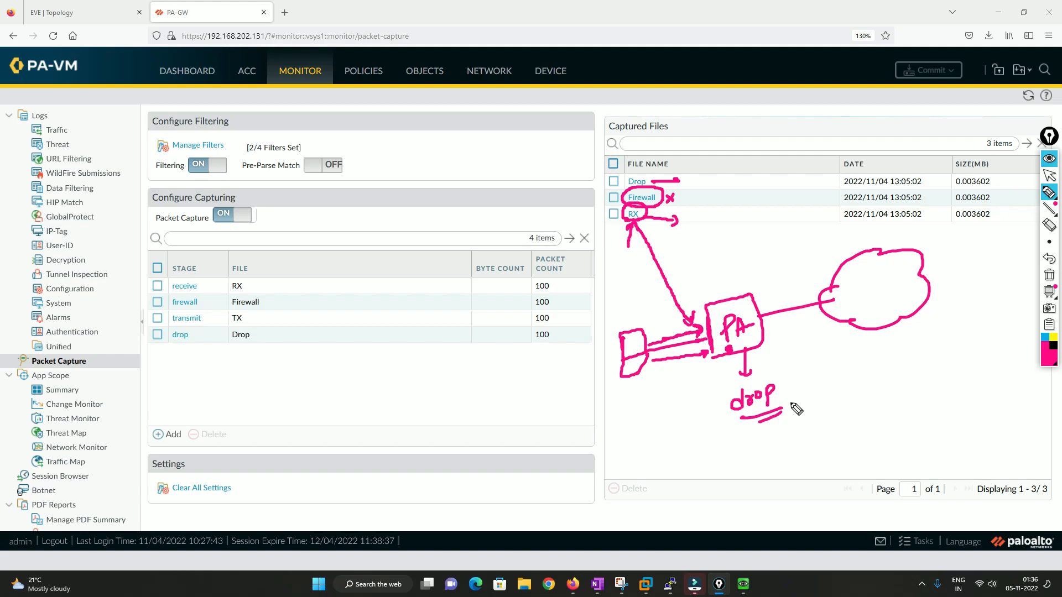
left_click(1049, 275)
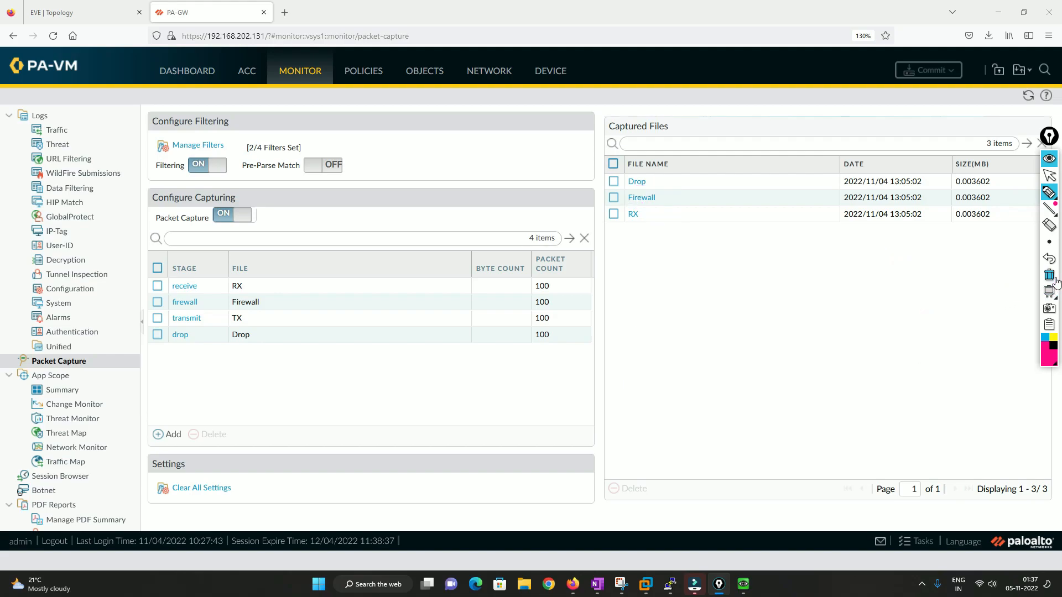
left_click(1051, 174)
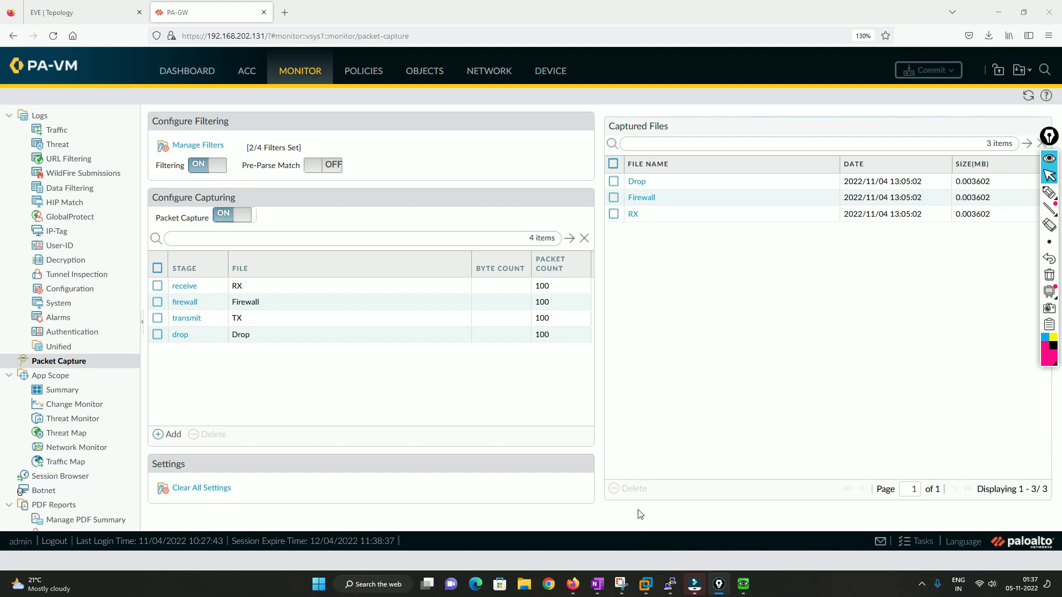
Bring the firewall's PuTTY CLI window forward and load Google in a new tab of User1's Firefox.
mouse_move(671, 584)
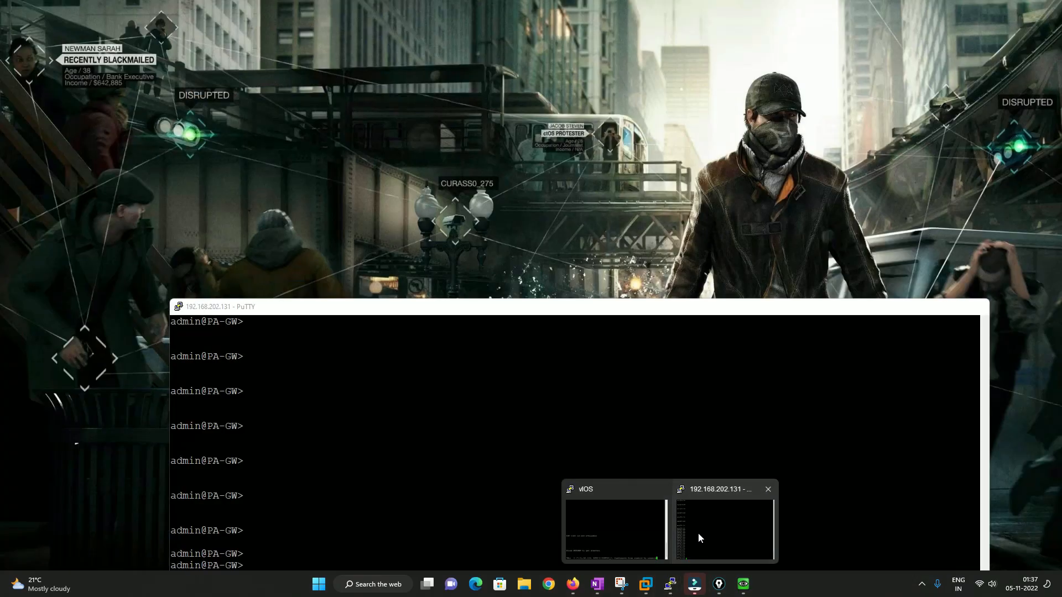
left_click(698, 532)
left_click_drag(407, 316, 473, 55)
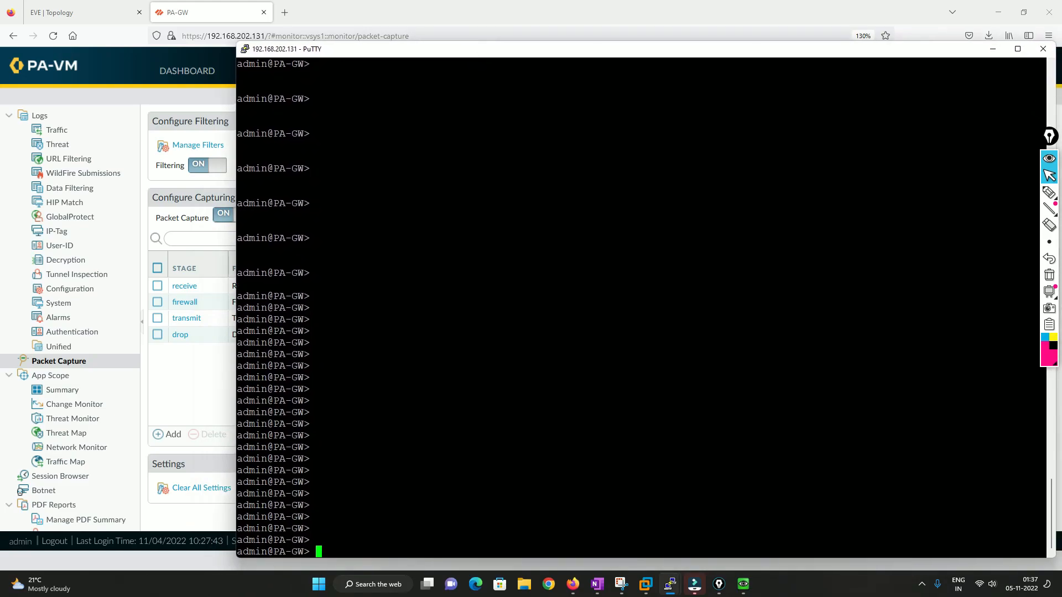
left_click(743, 585)
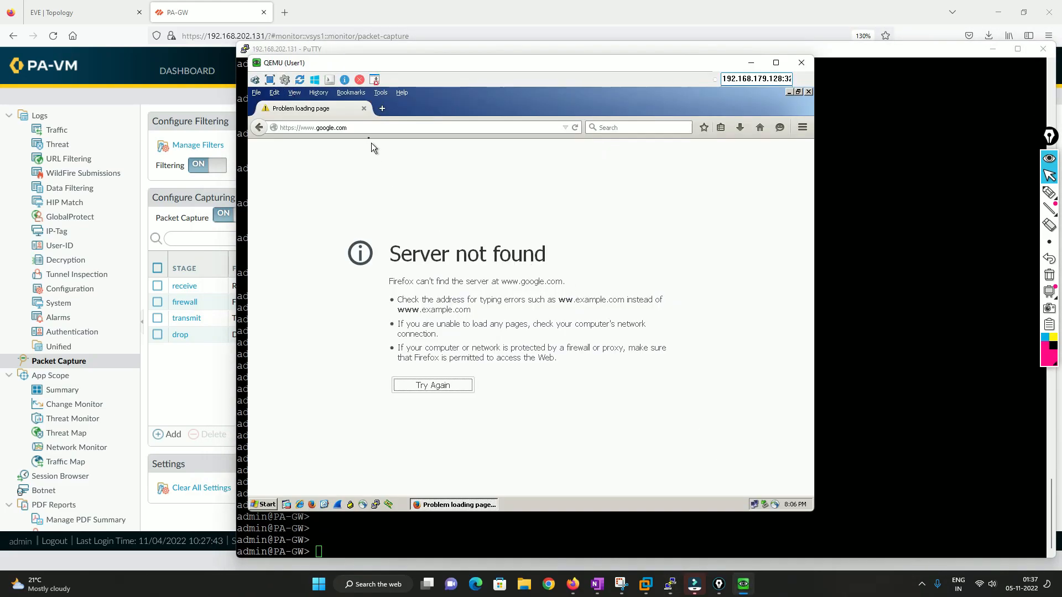
left_click(382, 109)
left_click(364, 108)
left_click(369, 268)
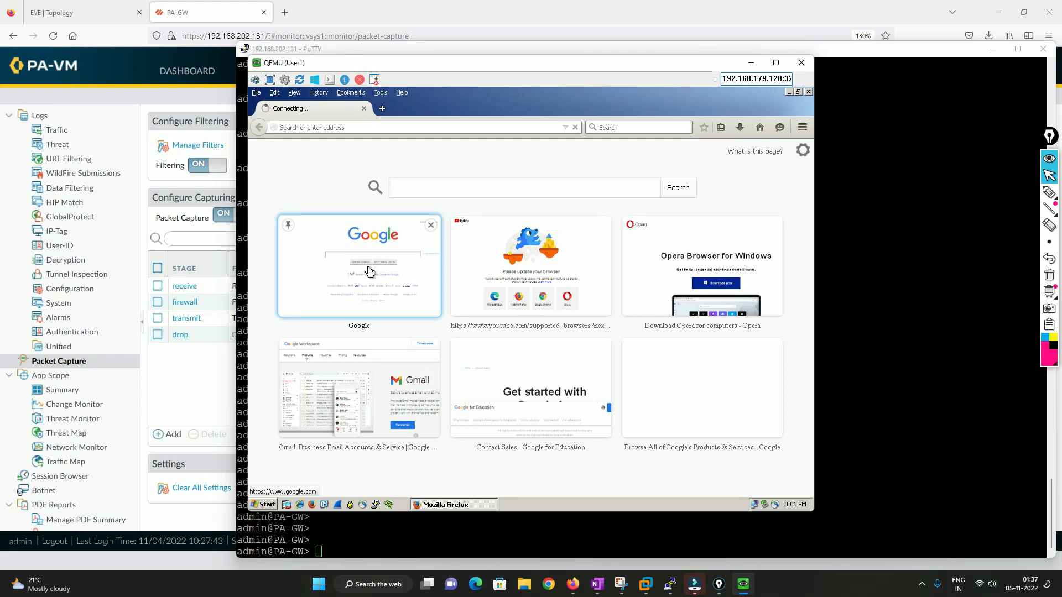
Run show counter global filter packet-filter yes delta yes in the firewall CLI.
key("alt+Tab")
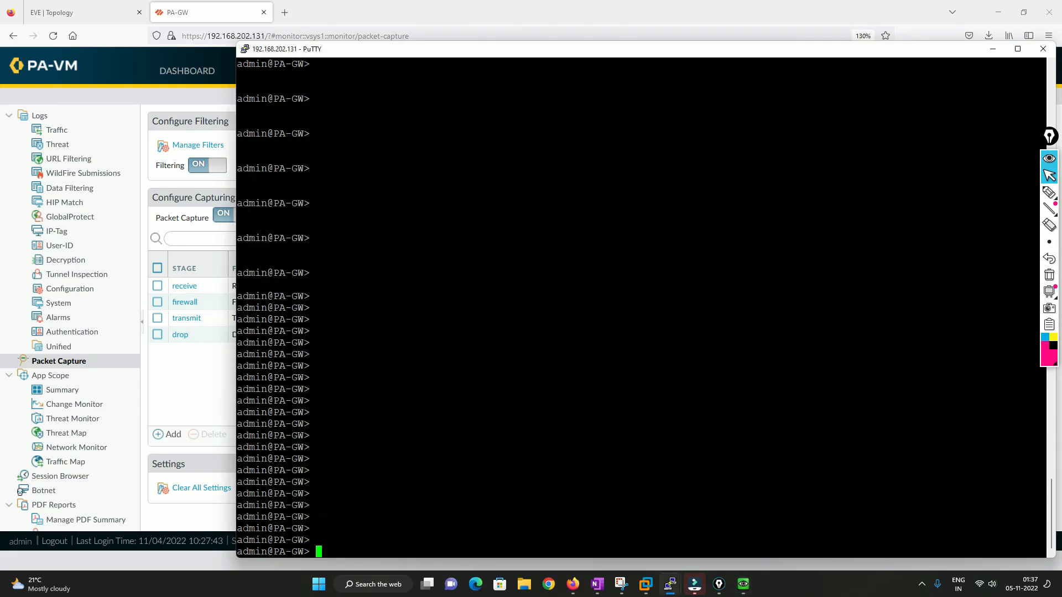
type("show co")
key("question")
type("unter global ")
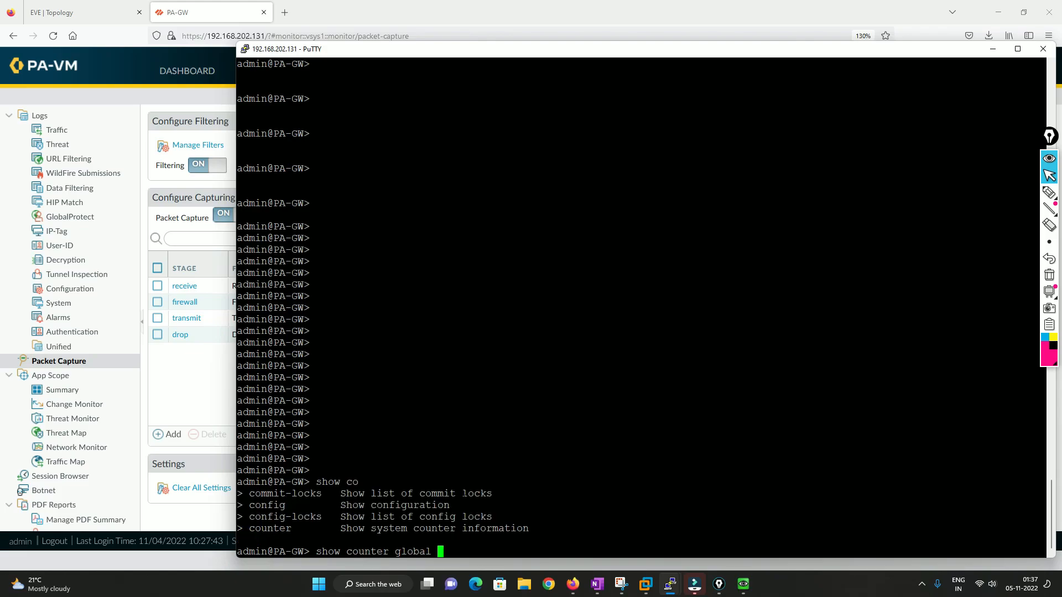
type("filter packet-filter ")
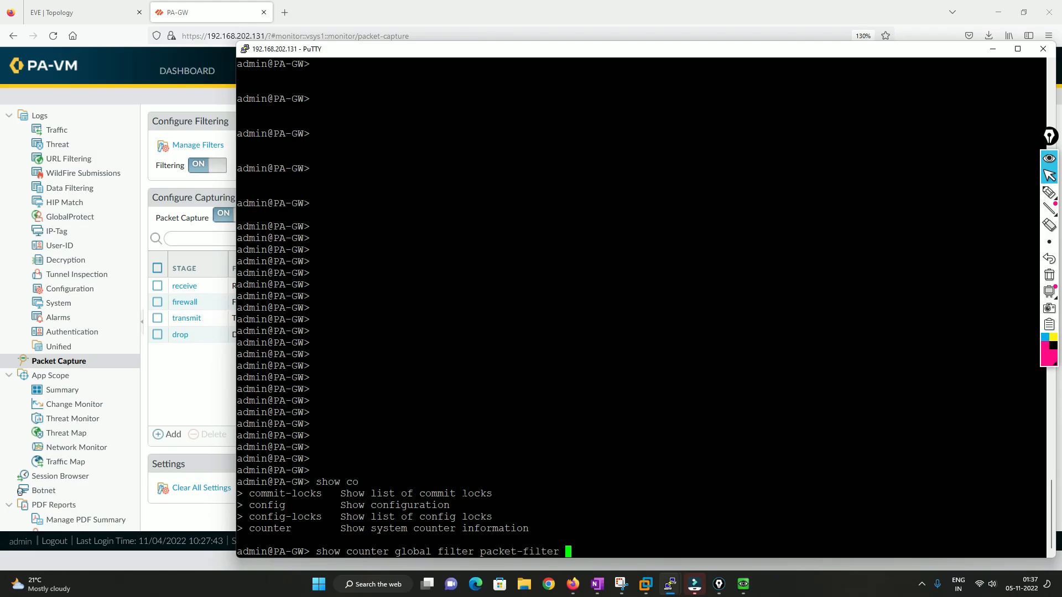
type("yes delta yes")
key("Return")
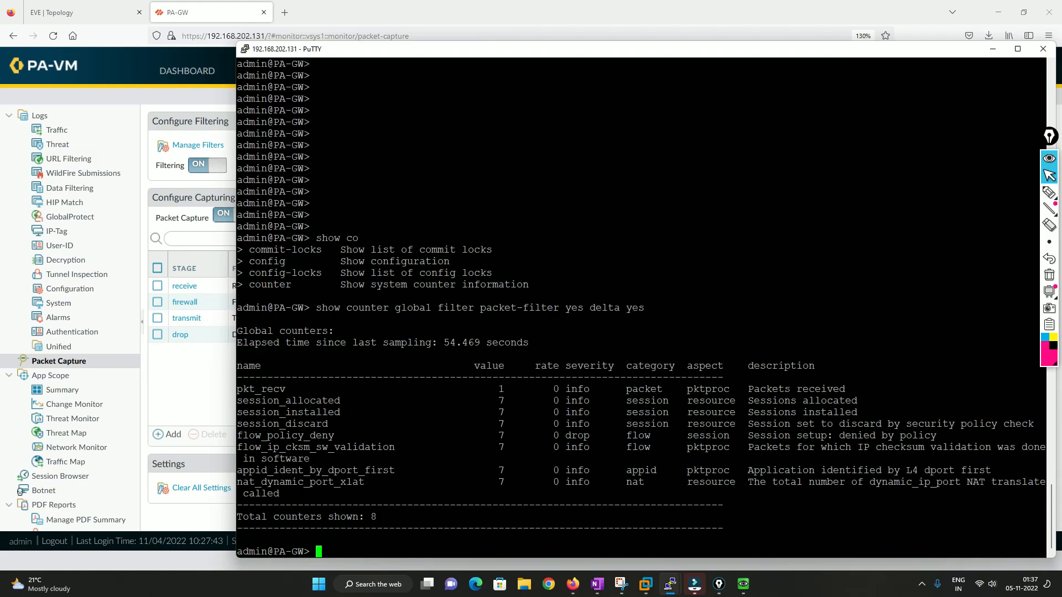
Rerun the filtered global delta counter command several times to track new drops.
key("Up")
key("Return")
key("Up")
key("Return")
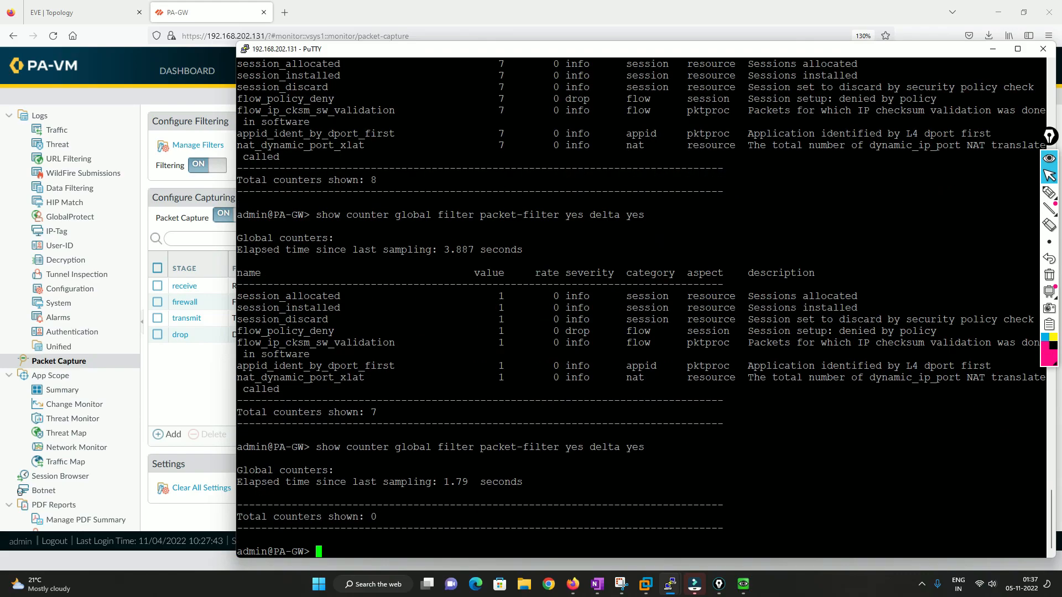
key("Up")
key("Return")
key("Up")
key("Return")
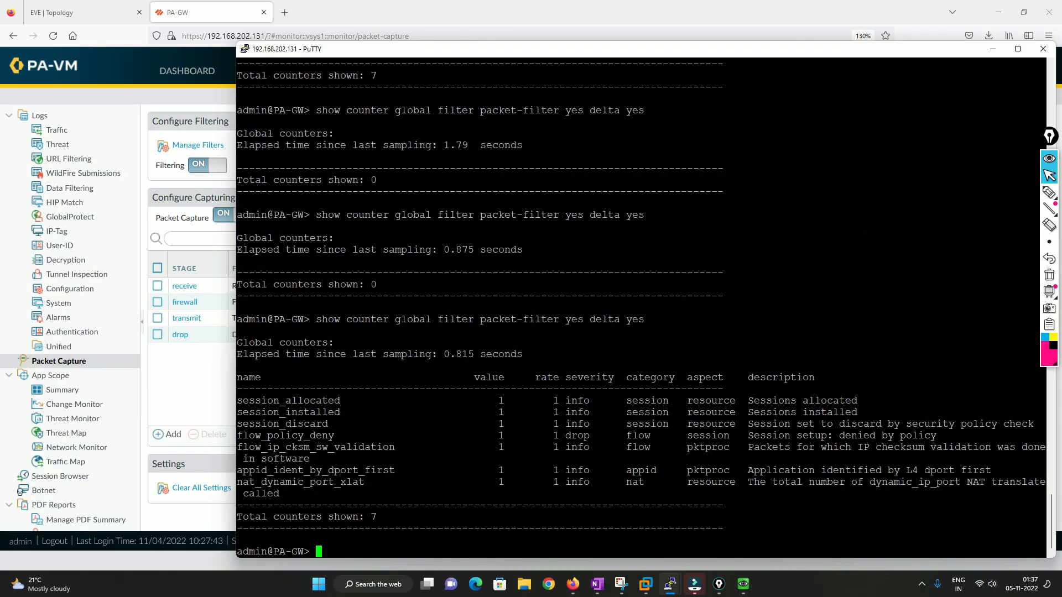
key("Up")
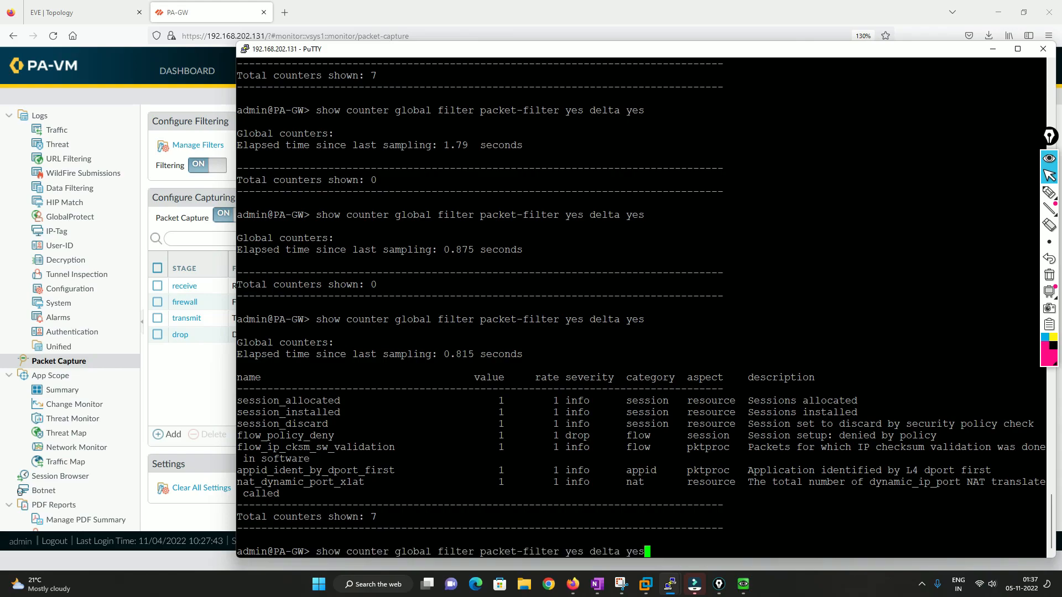
key("Return")
key("Up")
key("Return")
key("Up")
key("Return")
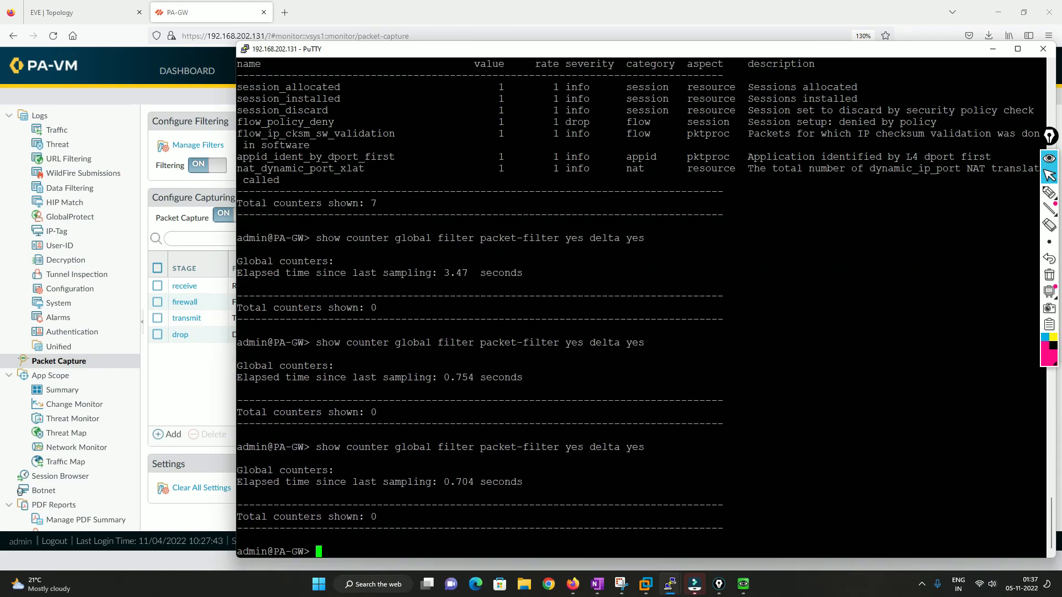
key("Up")
key("Return")
Browse to youtube from User1's Firefox to generate more traffic.
mouse_move(573, 586)
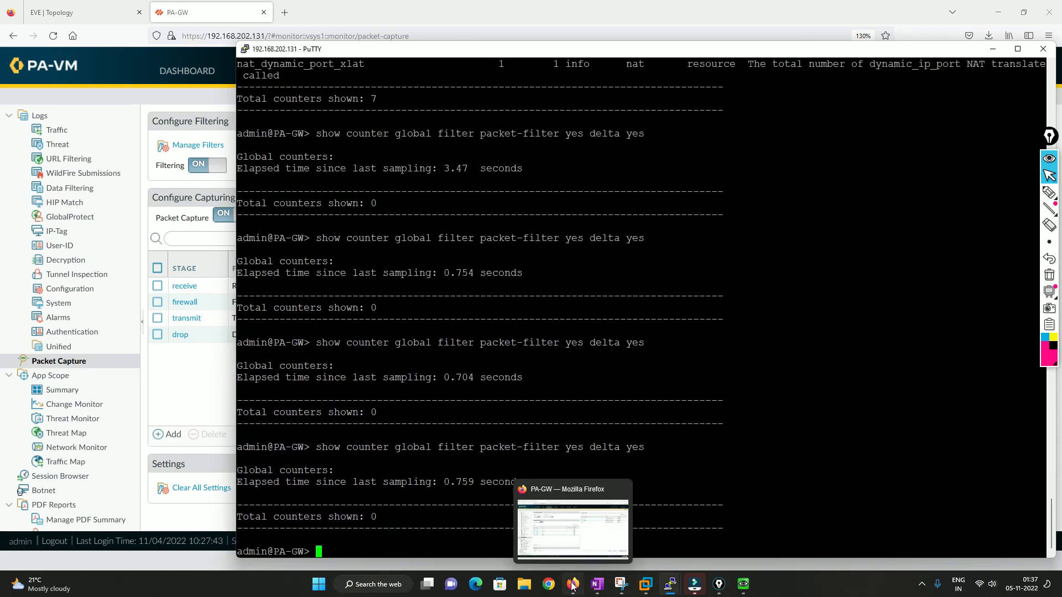
left_click(743, 584)
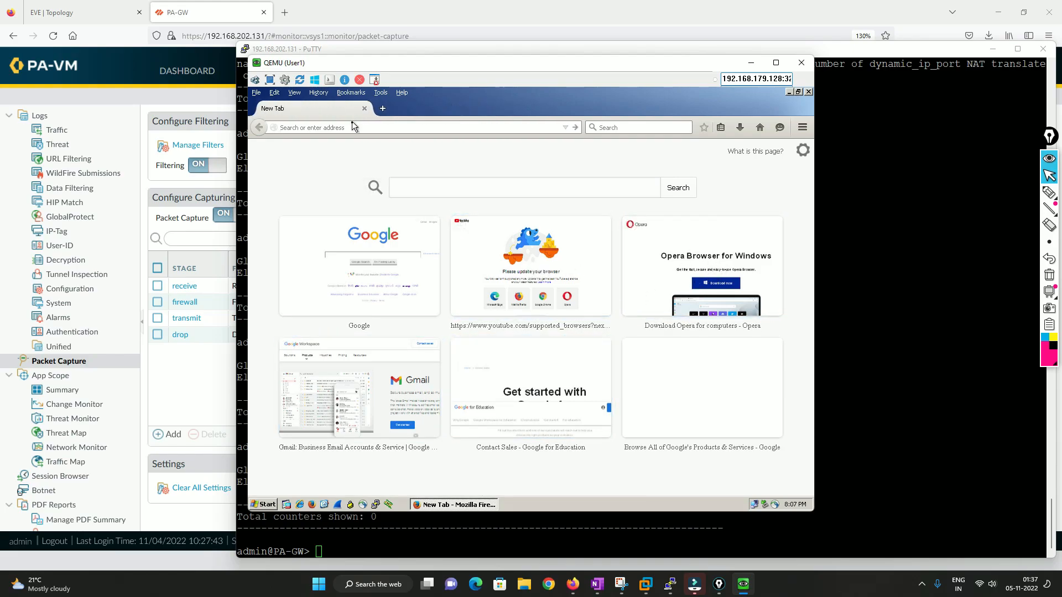
left_click(335, 128)
type("youtube")
key("Return")
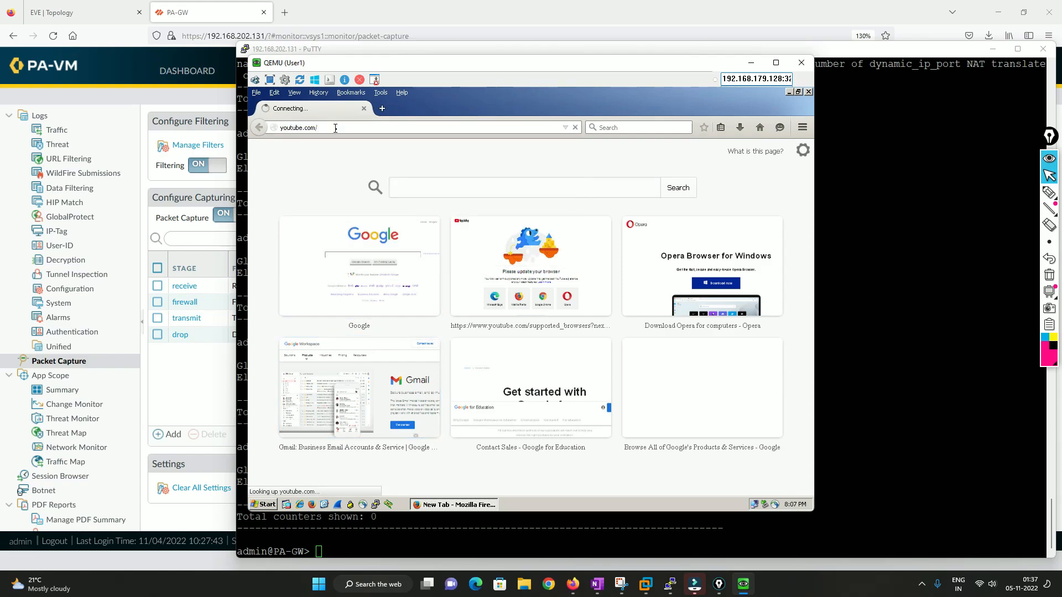
Rerun the filtered global delta counter command repeatedly in the firewall CLI.
key("alt+Tab")
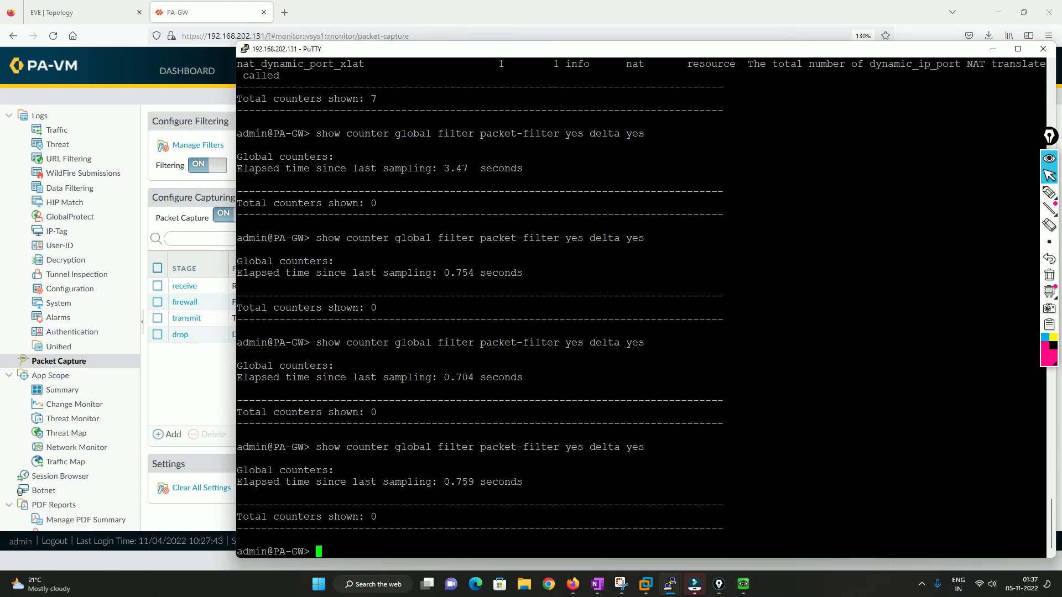
key("Return")
key("Return")
key("Return")
key("Return")
key("Return")
key("Up")
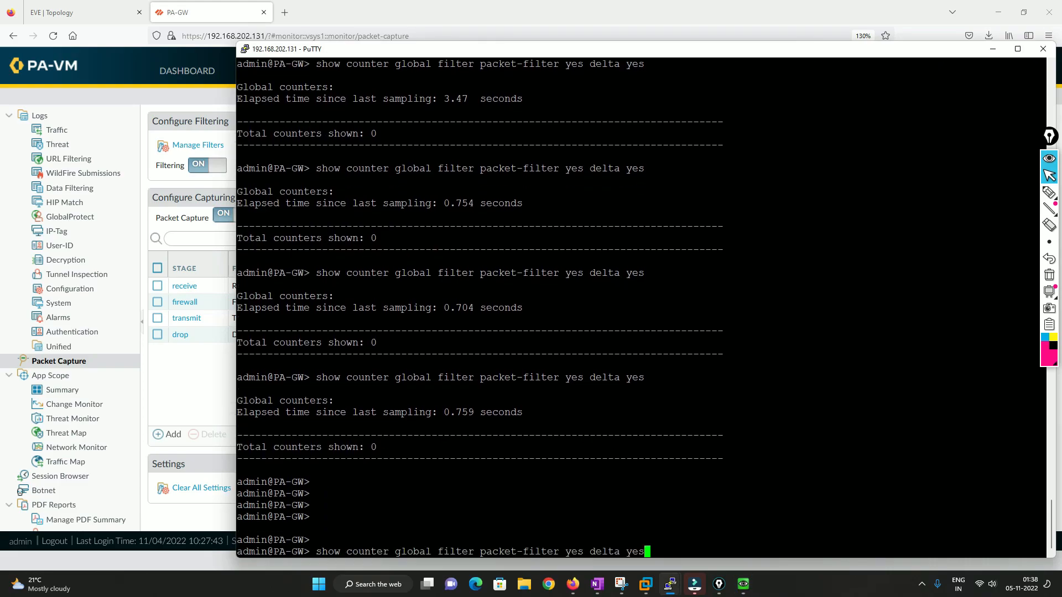
key("Return")
key("Up")
key("Return")
key("Up")
key("Return")
key("Up")
key("Return")
key("Up")
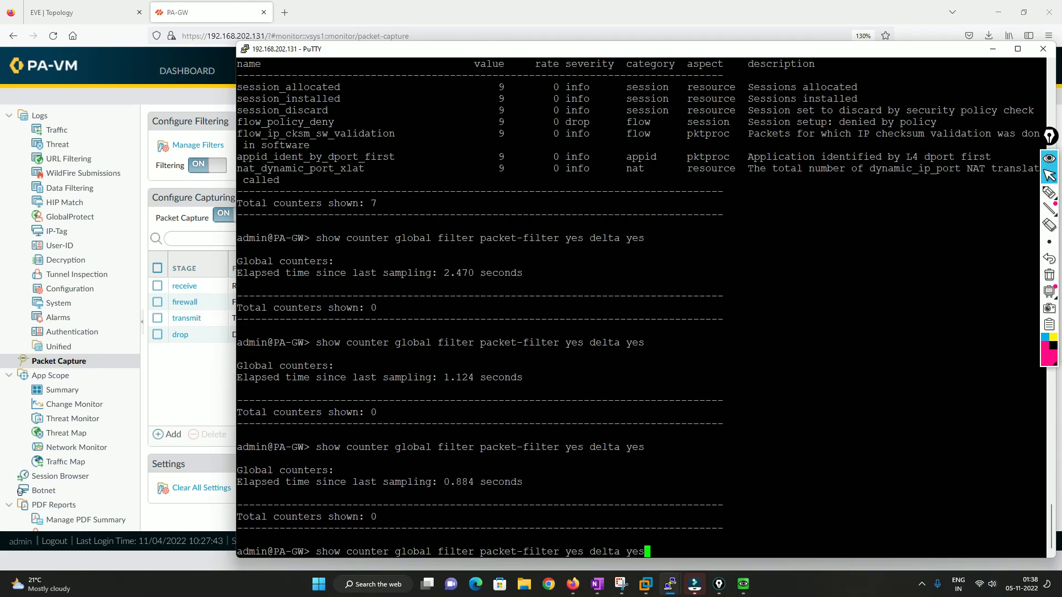
key("Return")
Examine the session and flow_policy_deny counters in the earlier counter output.
key("alt+Tab")
key("alt+Tab")
key("alt+Tab")
key("alt+Tab")
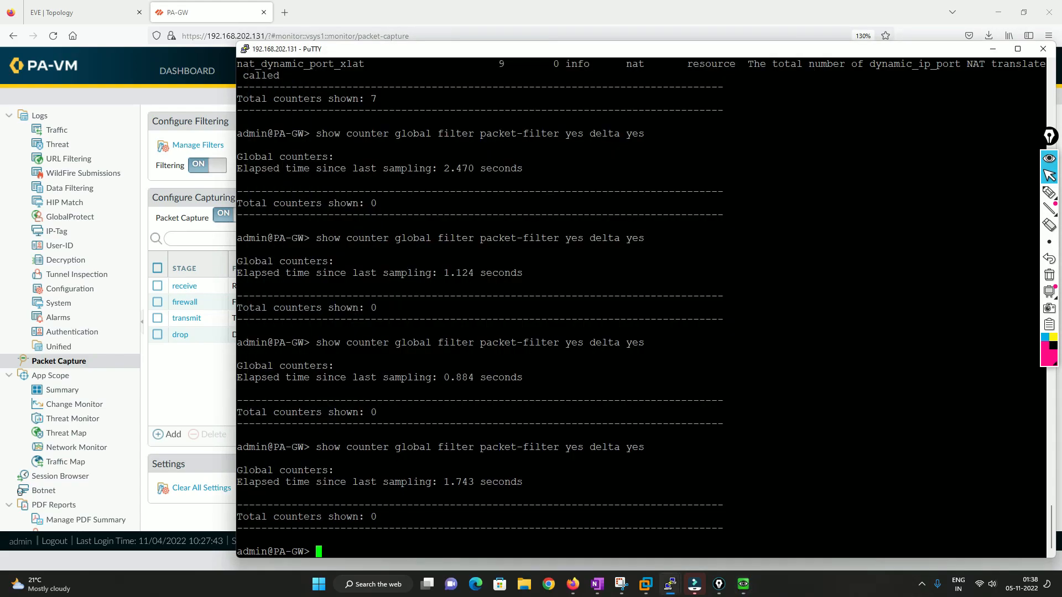
scroll(615, 349, "up", 14)
scroll(641, 307, "down", 7)
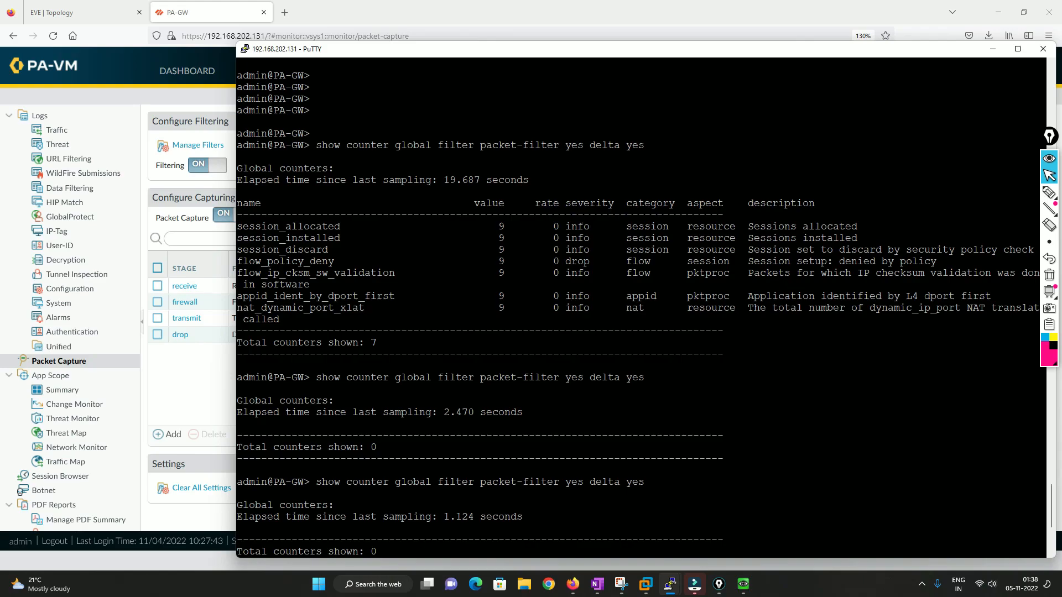
left_click_drag(238, 226, 503, 227)
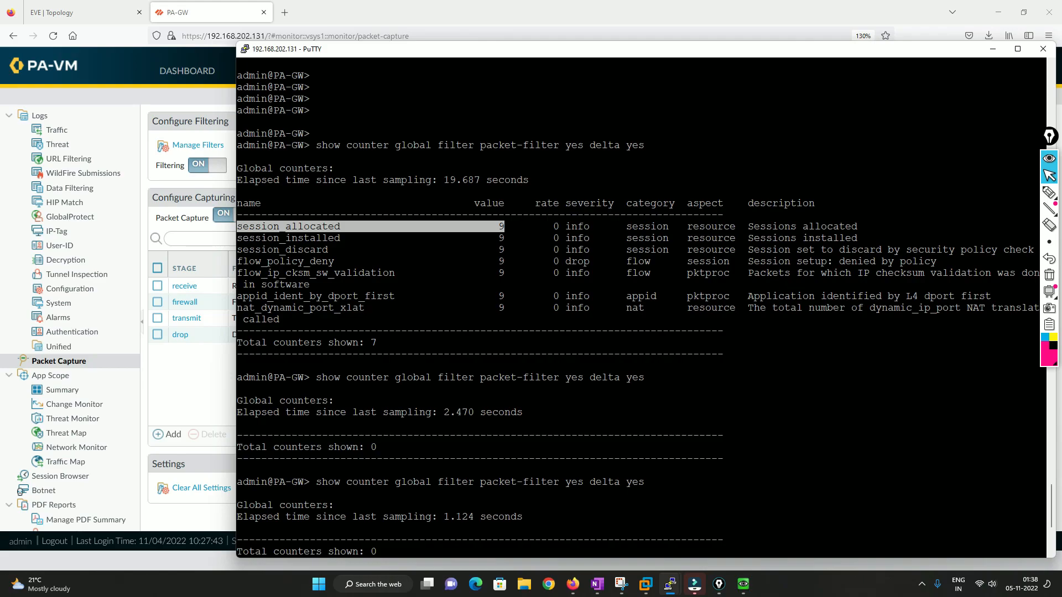
left_click_drag(237, 237, 509, 238)
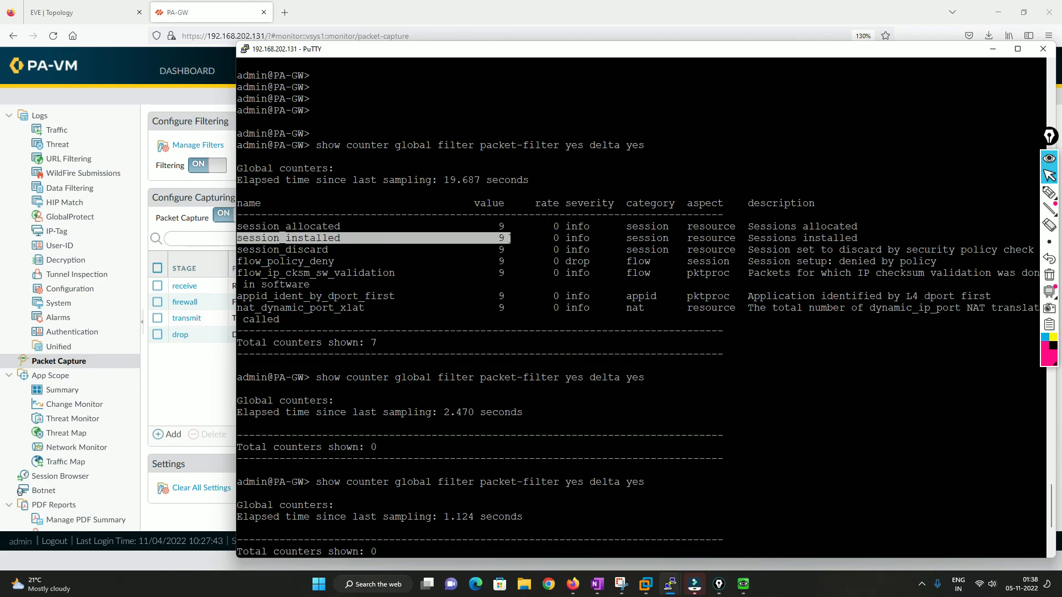
left_click_drag(238, 249, 513, 249)
left_click_drag(238, 261, 502, 263)
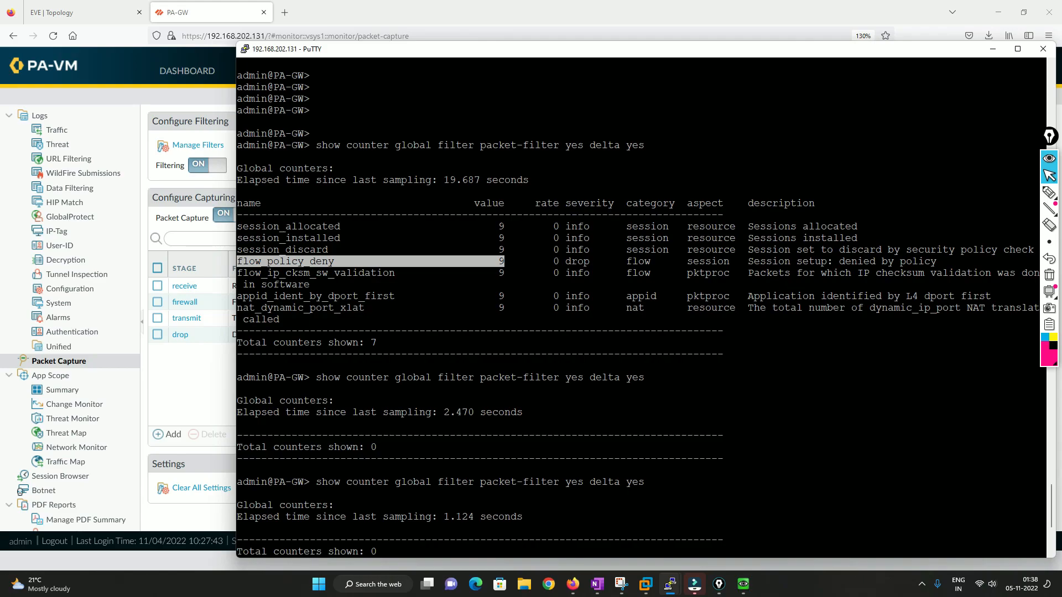
key("alt+Tab")
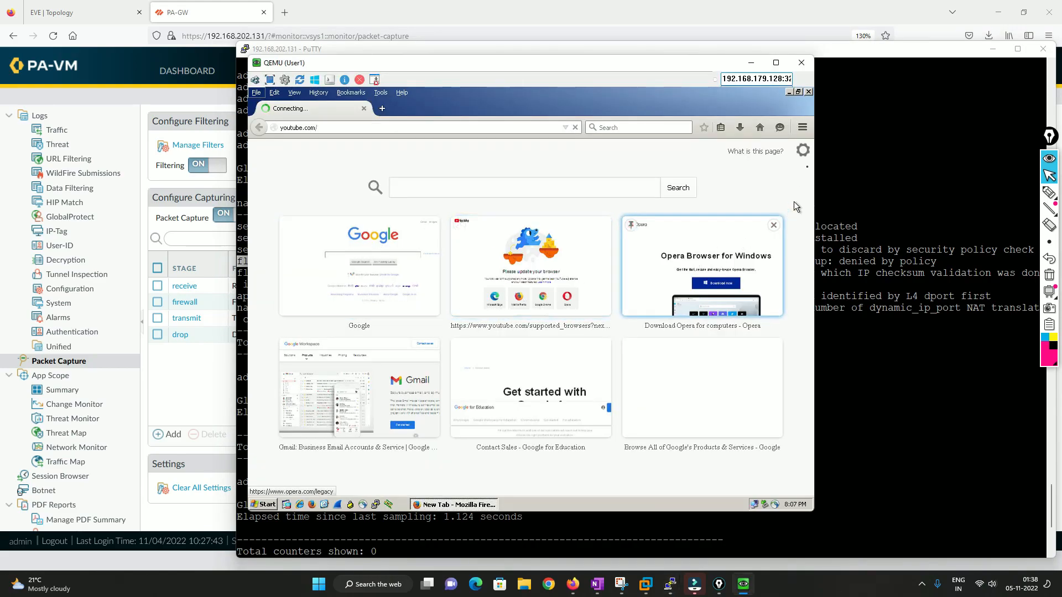
Restart Firefox on User1 and browse to yahoo.com.
left_click(808, 92)
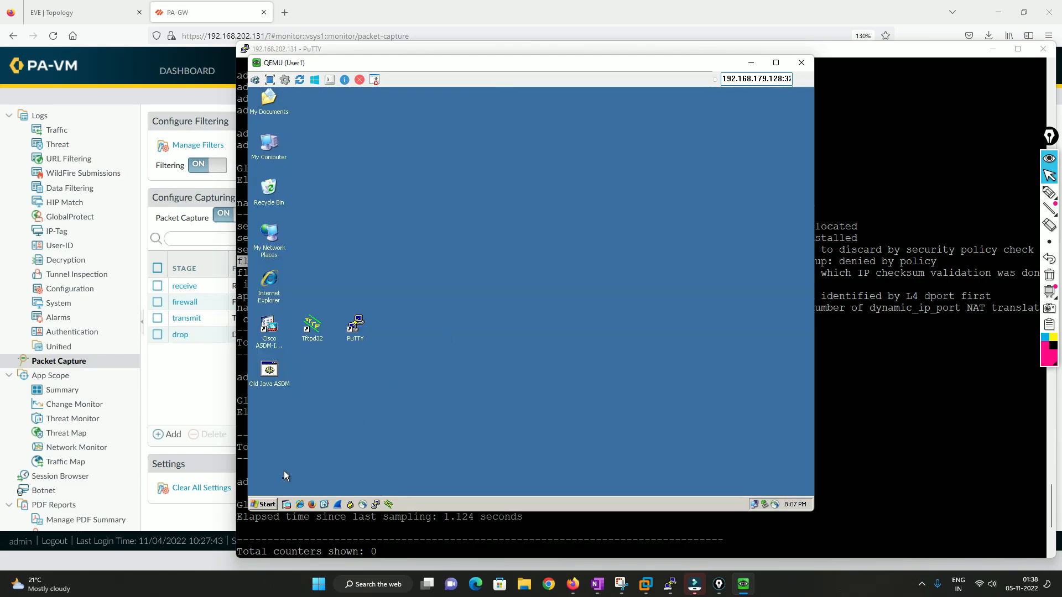
left_click(312, 505)
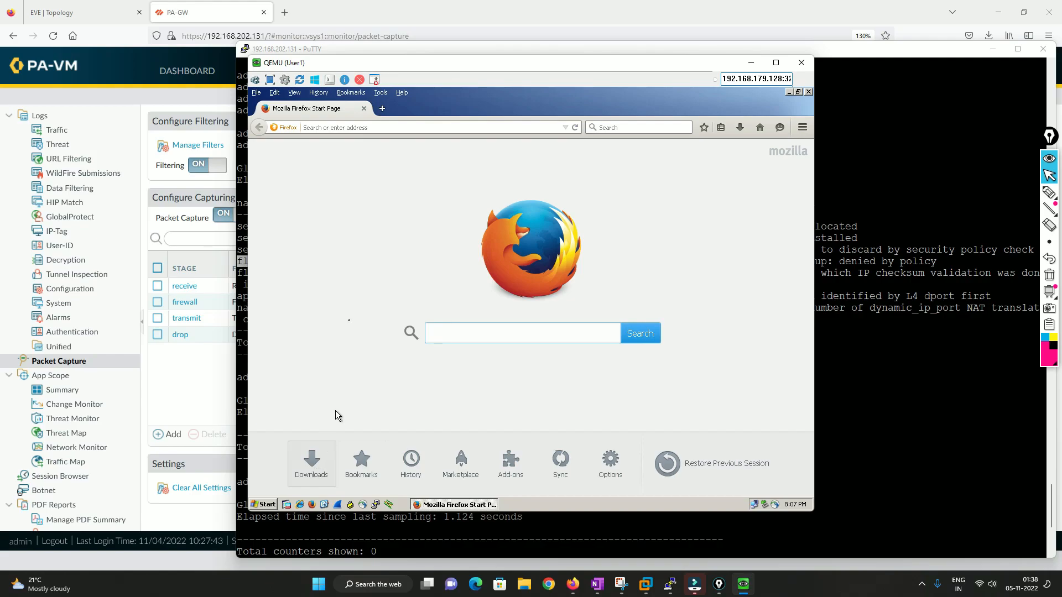
left_click(359, 128)
type("y")
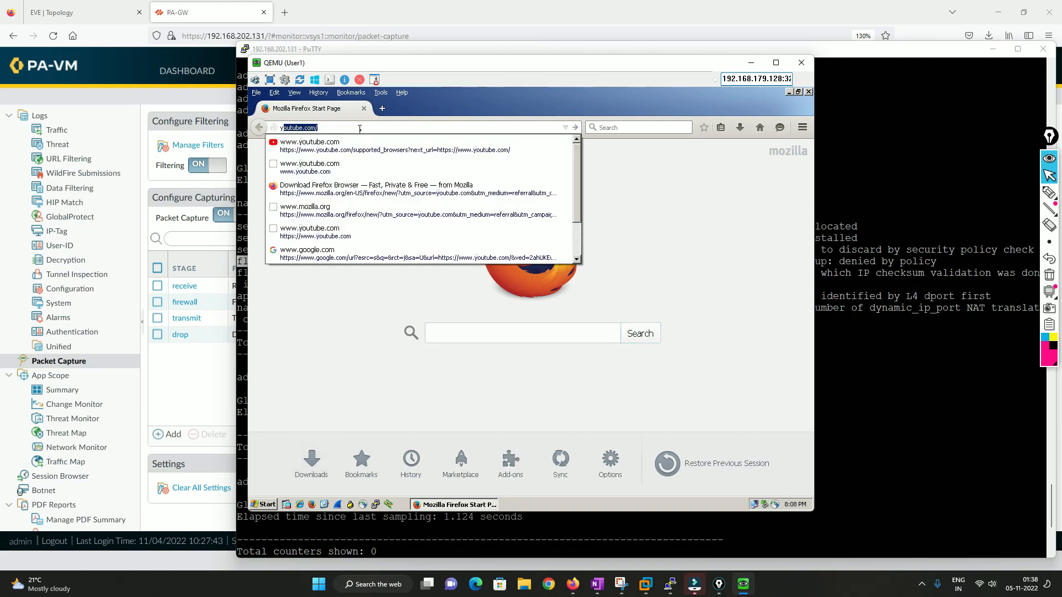
type("ahoo.com")
key("Return")
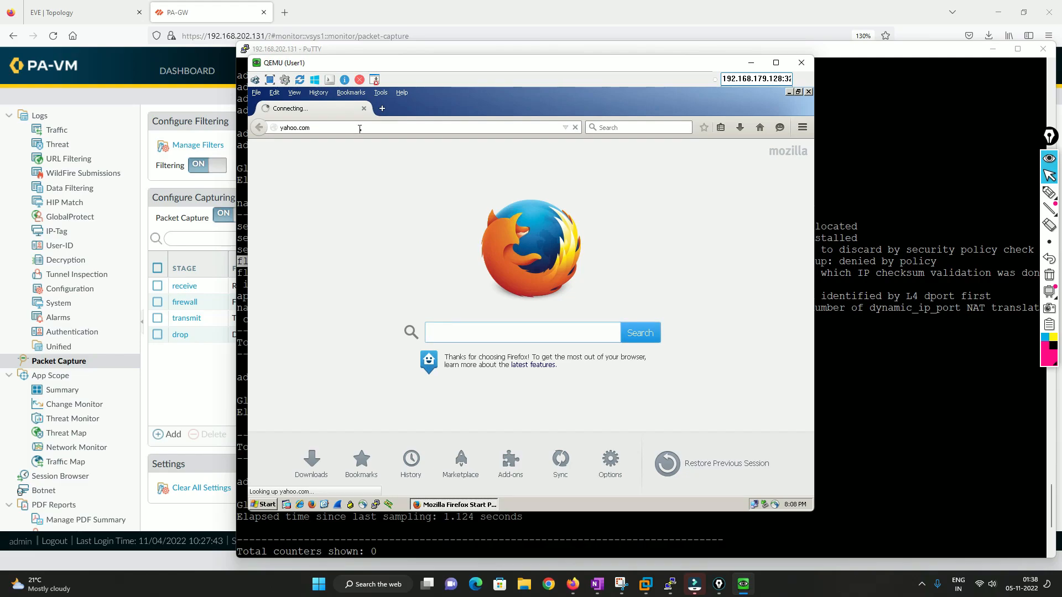
Rerun the filtered global delta counter command several times in the firewall CLI.
left_click(879, 332)
key("Up")
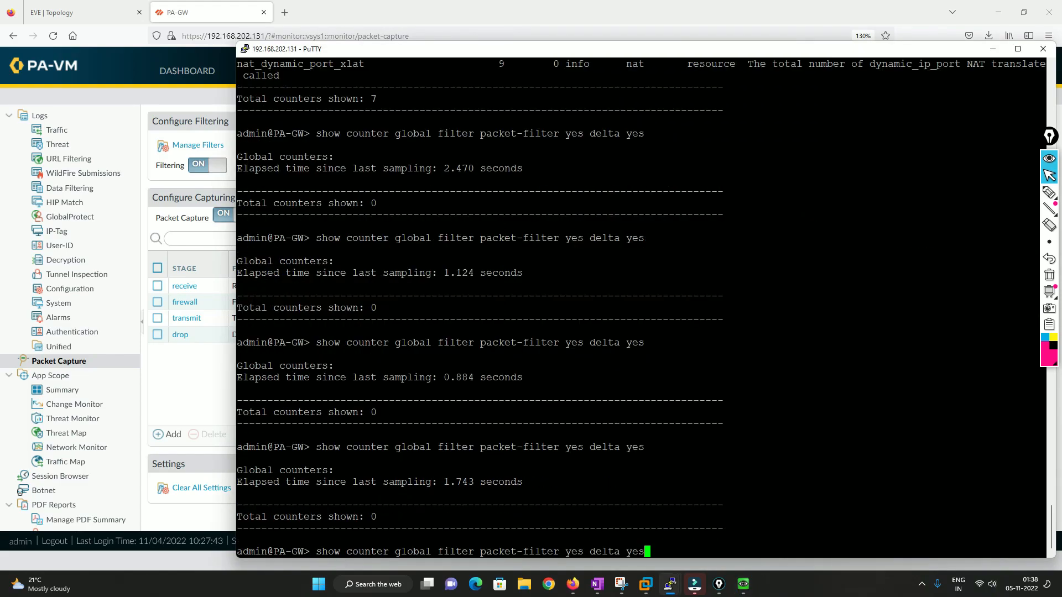
key("Return")
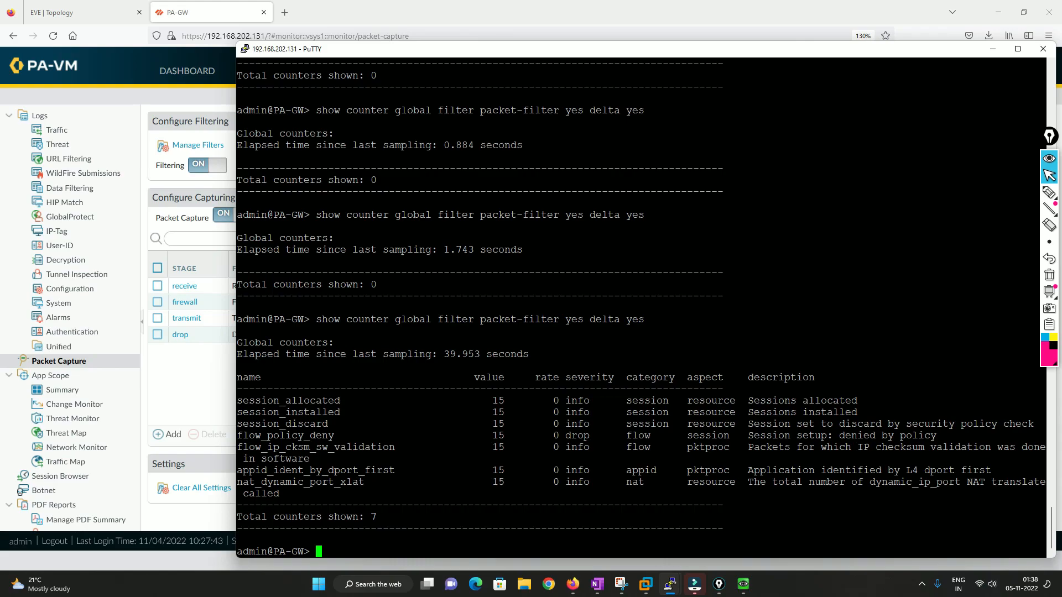
key("Up")
key("Return")
key("Up")
key("Return")
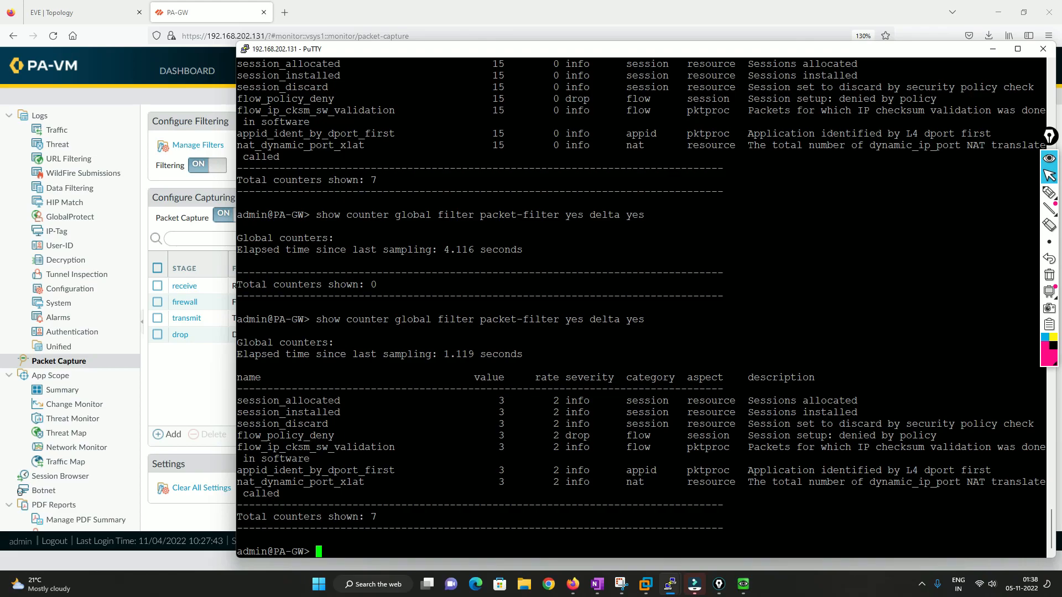
Highlight the flow_policy_deny counter's 'denied by policy' description in the counter output.
left_click_drag(238, 389, 988, 482)
left_click(988, 483)
left_click_drag(504, 423, 586, 437)
left_click(565, 436)
left_click_drag(747, 436, 935, 435)
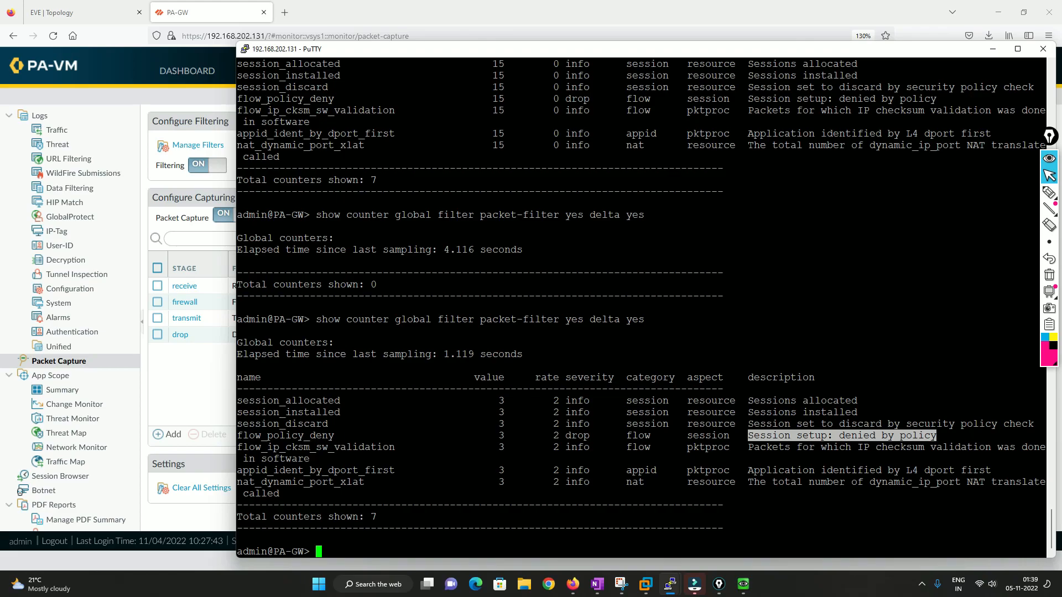
Review the traffic logs and security policies, then return to the packet capture page.
key("alt+Tab")
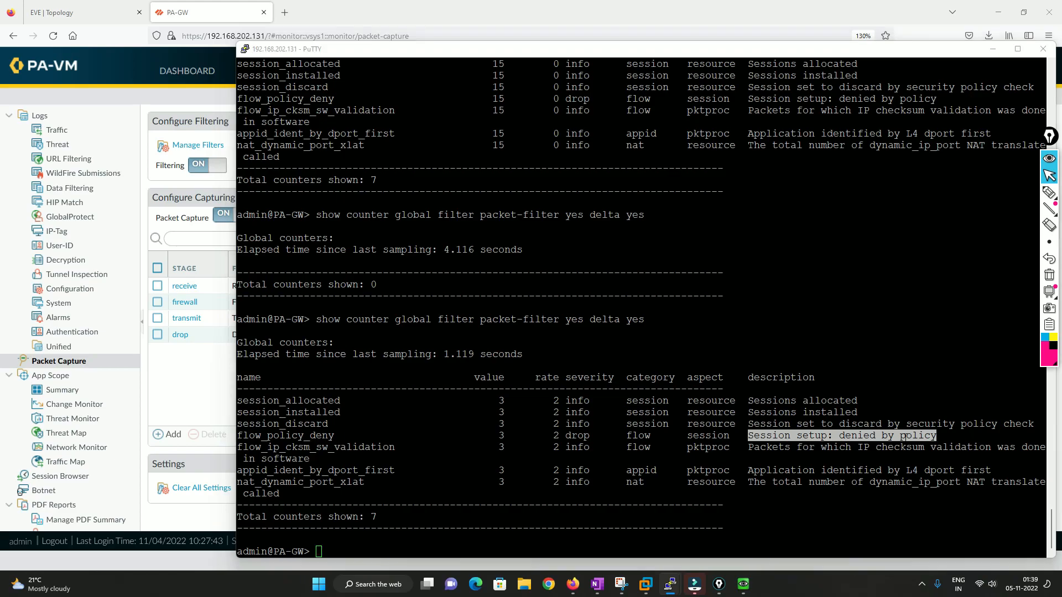
key("alt+Tab")
left_click(173, 392)
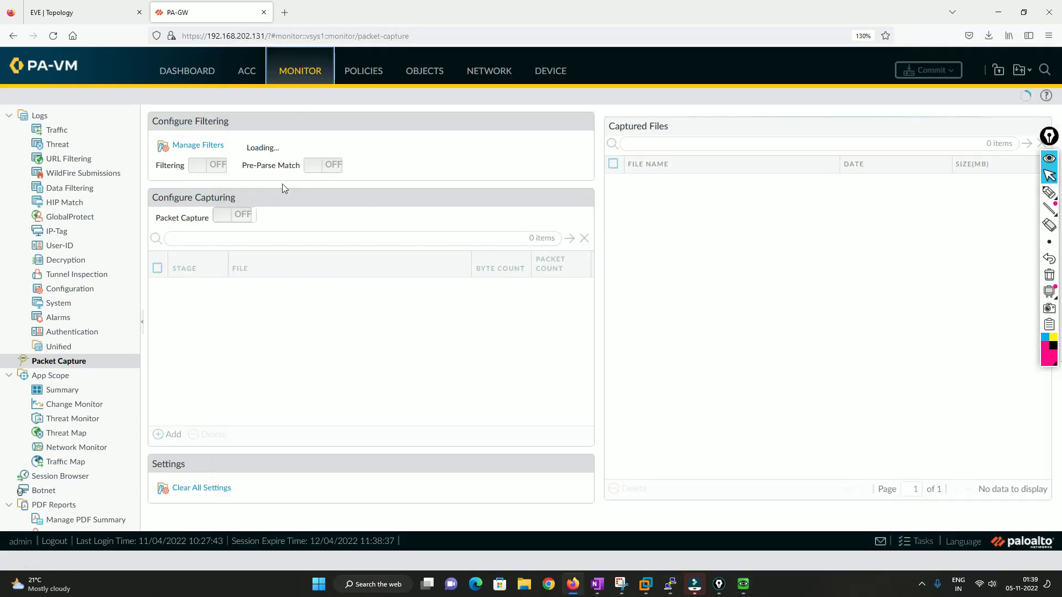
left_click(61, 130)
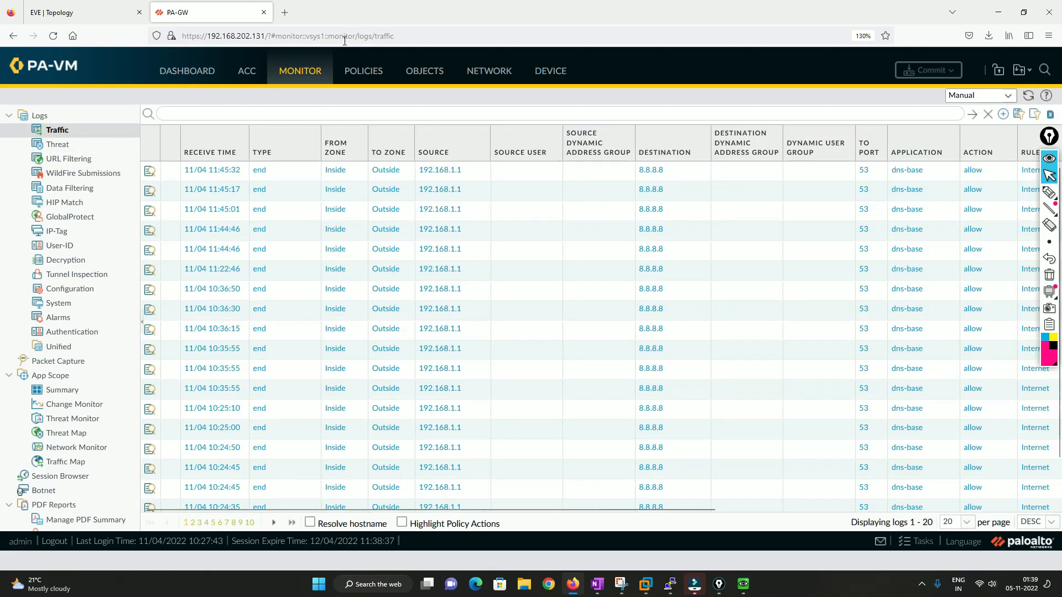
left_click(363, 71)
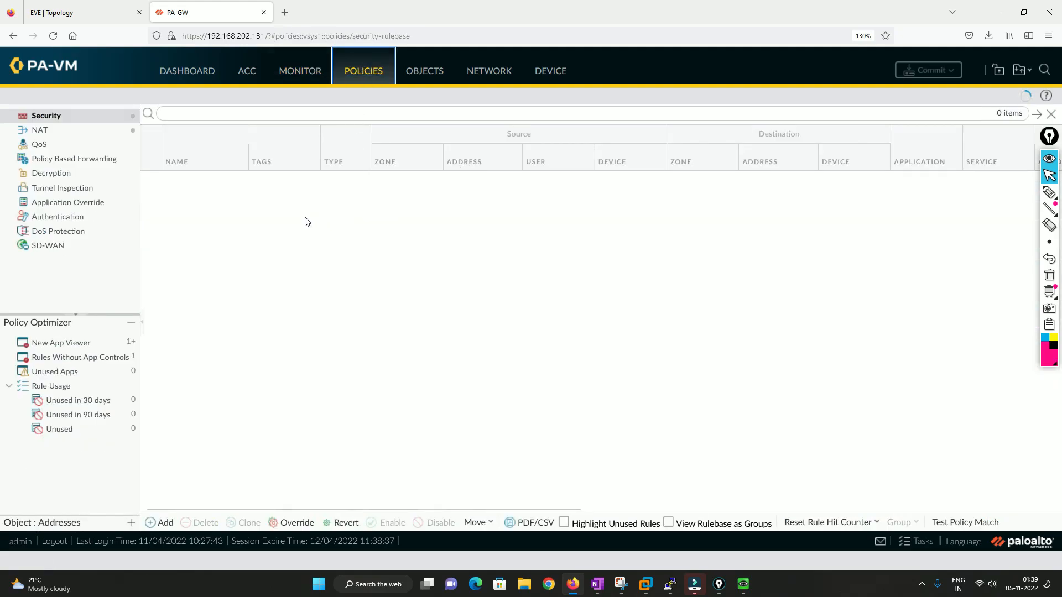
left_click(301, 71)
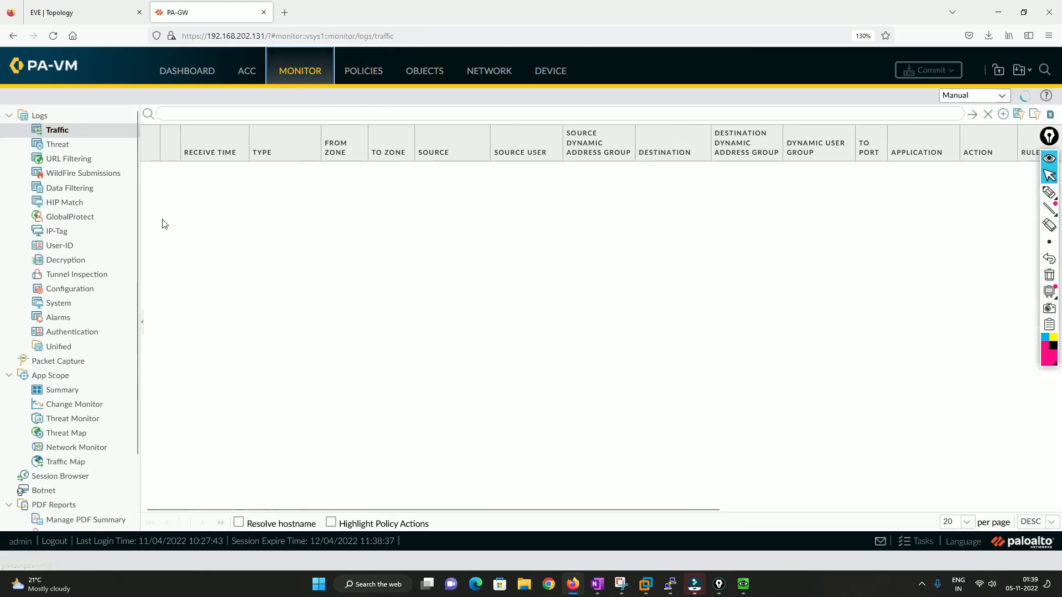
left_click(58, 365)
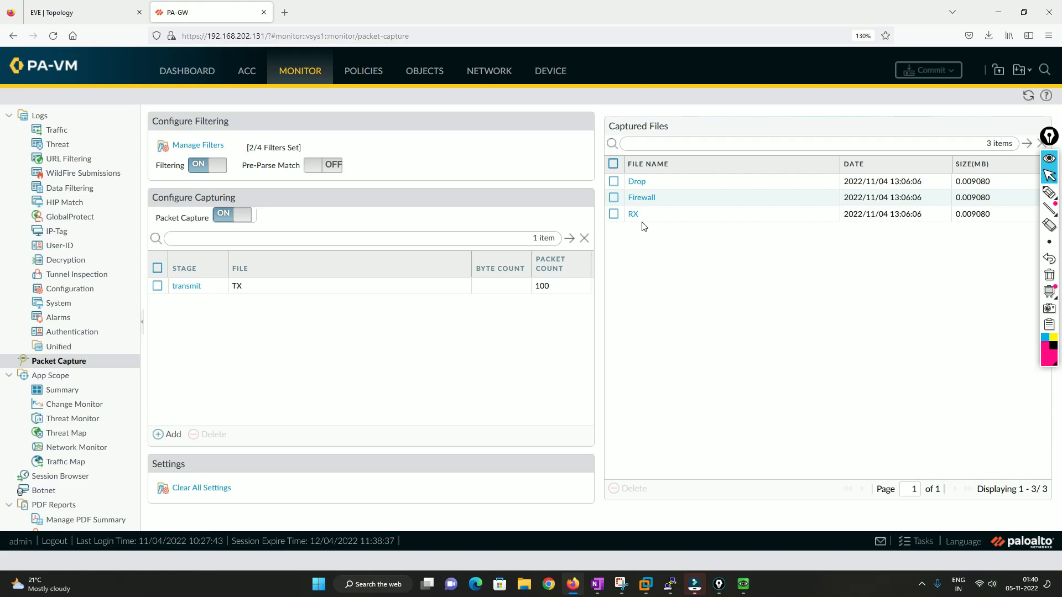
Set the Internet security rule's application to Any instead of google-base and commit the configuration.
left_click(360, 80)
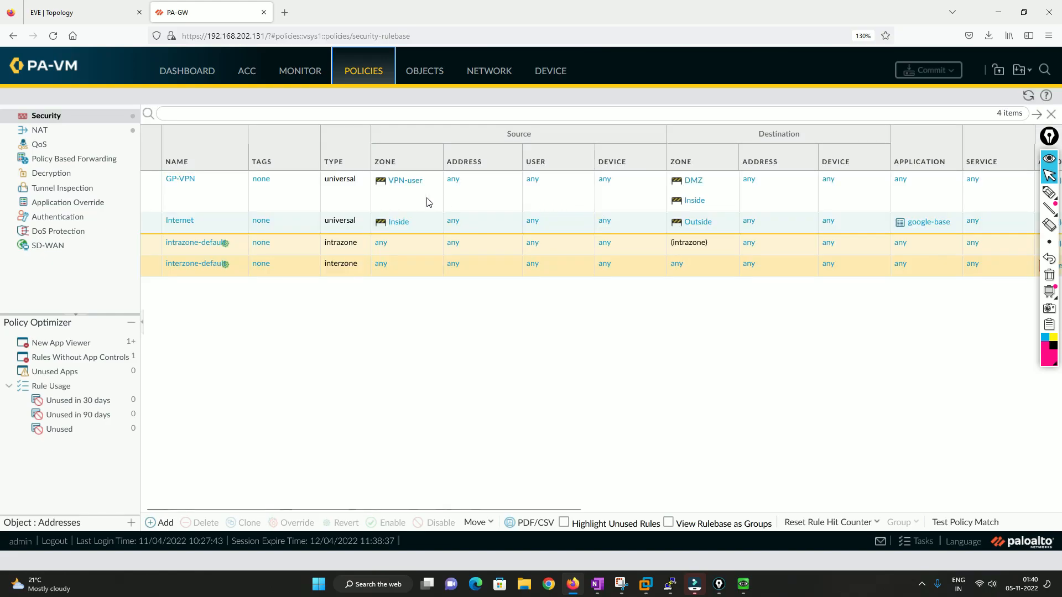
left_click(181, 220)
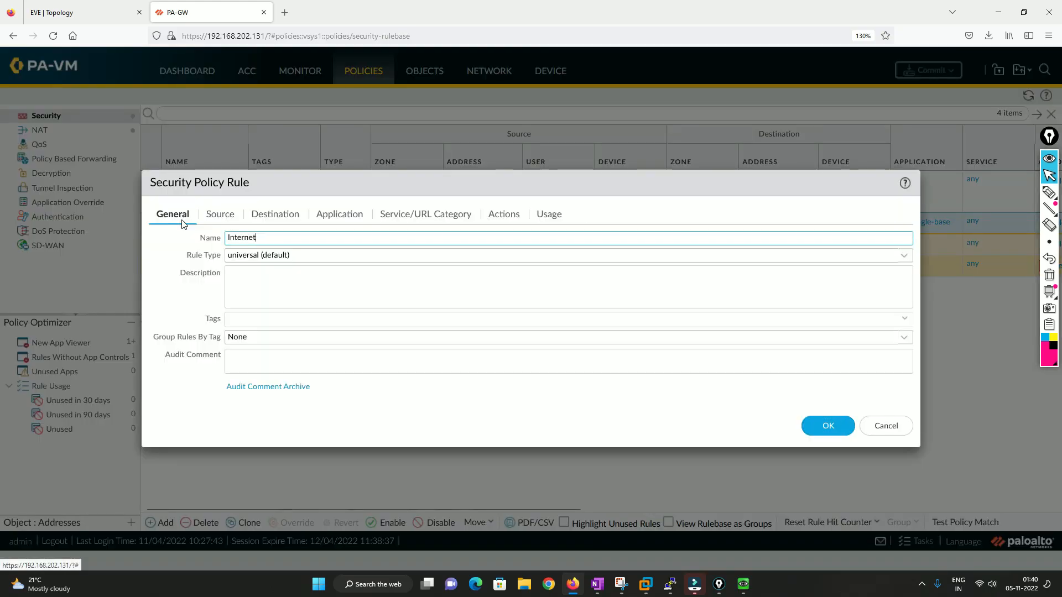
left_click(337, 216)
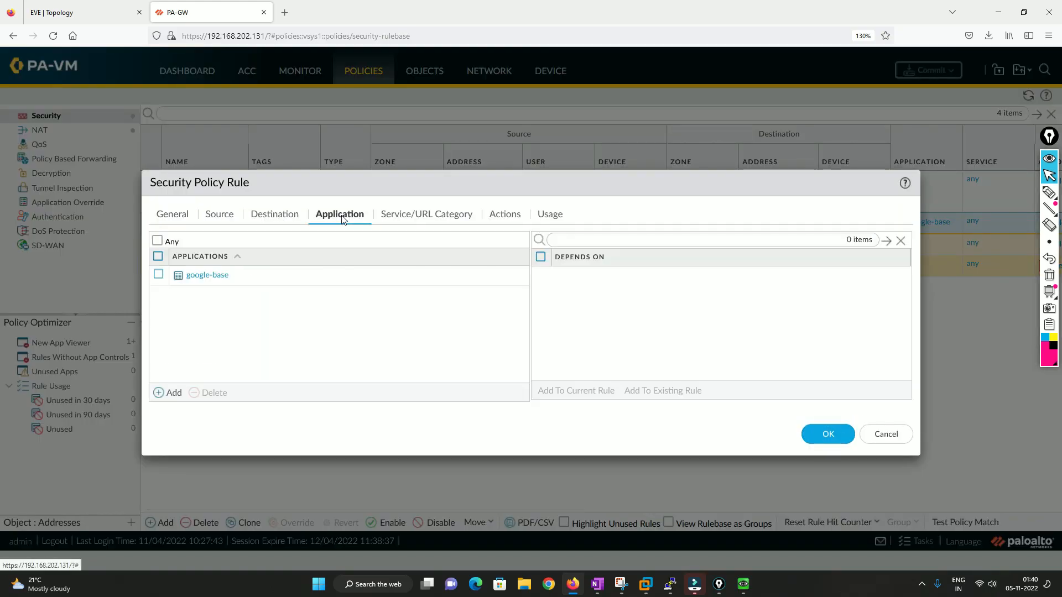
left_click(158, 276)
left_click(202, 393)
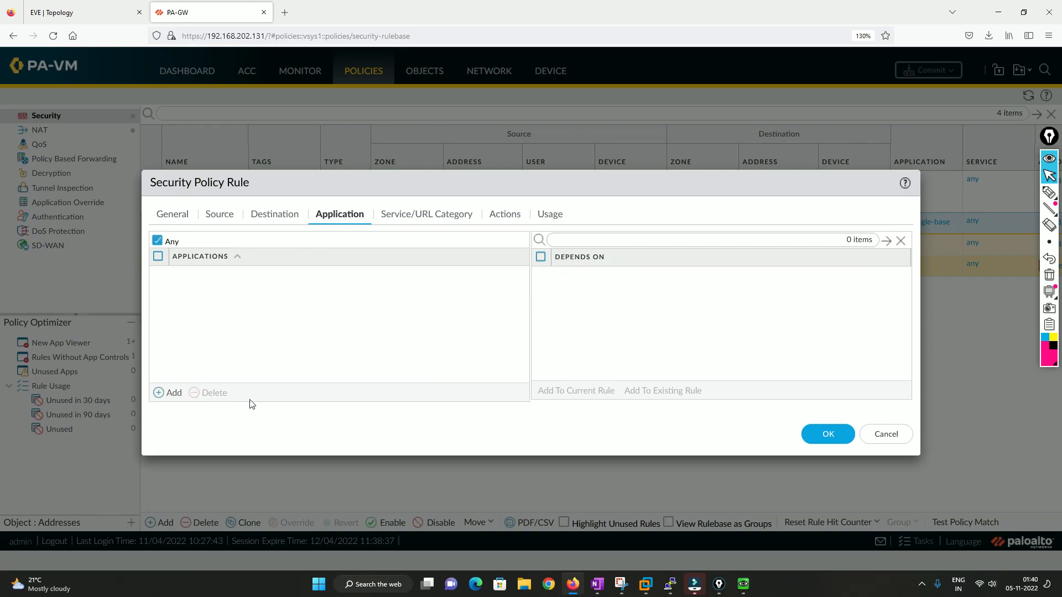
left_click(828, 434)
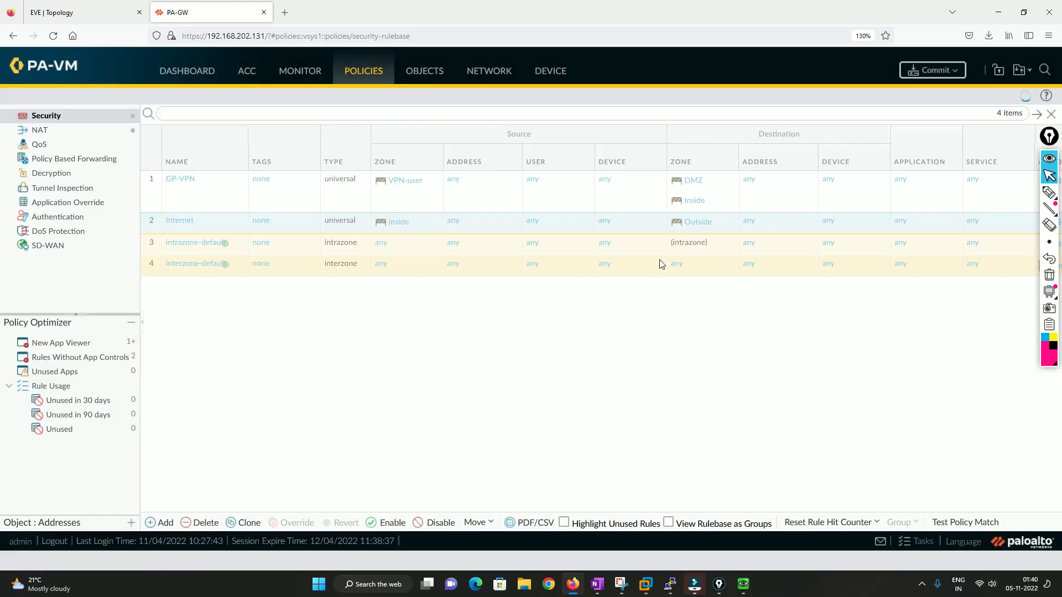
left_click(932, 69)
left_click(656, 467)
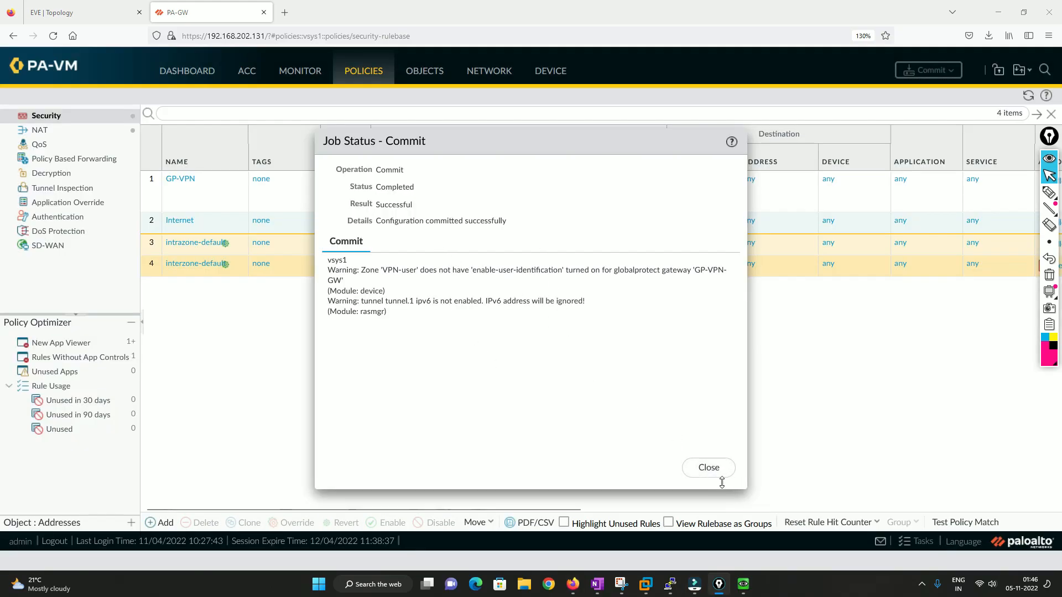
left_click(703, 468)
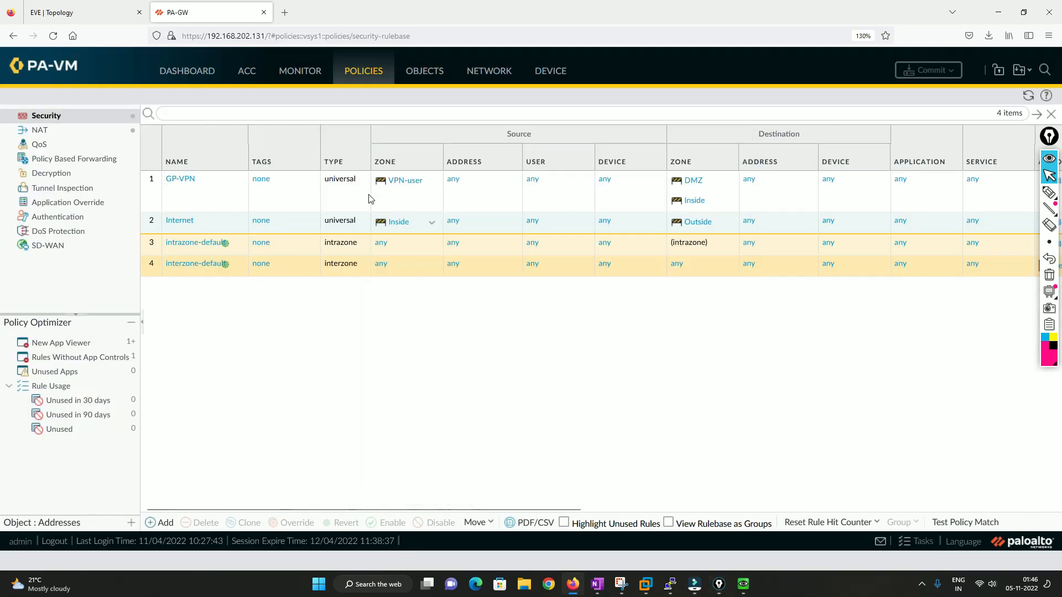
Close all failed Firefox tabs on User1 and restart Firefox.
left_click(300, 71)
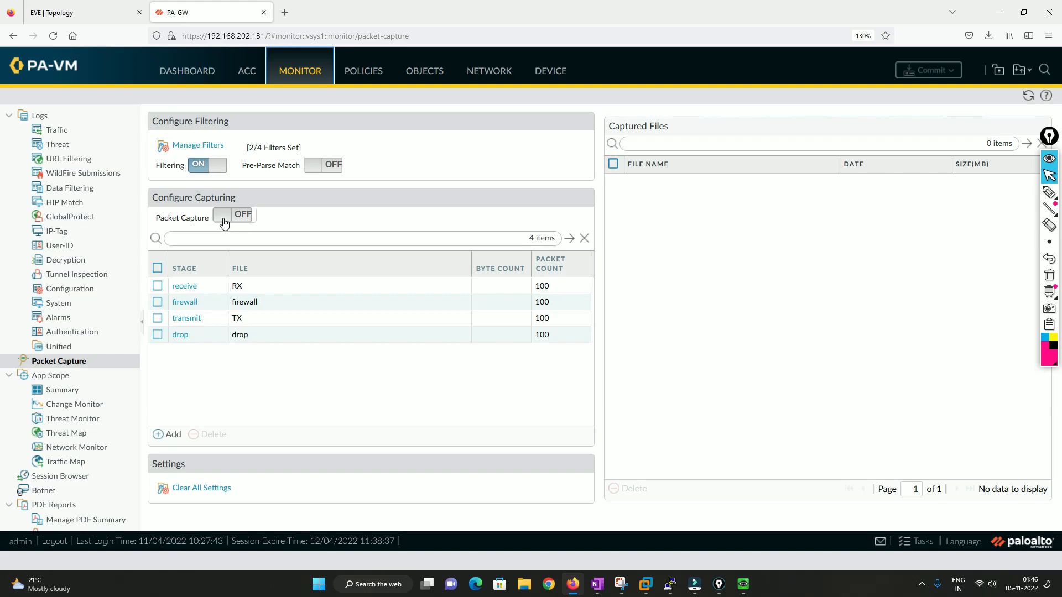
left_click(742, 583)
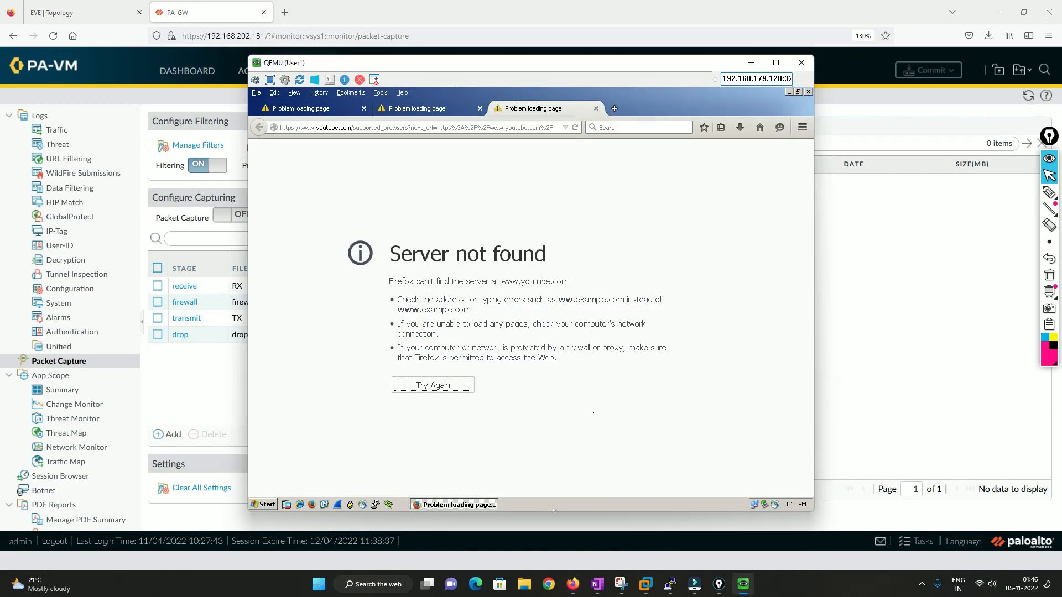
left_click(365, 108)
left_click(365, 108)
left_click(365, 109)
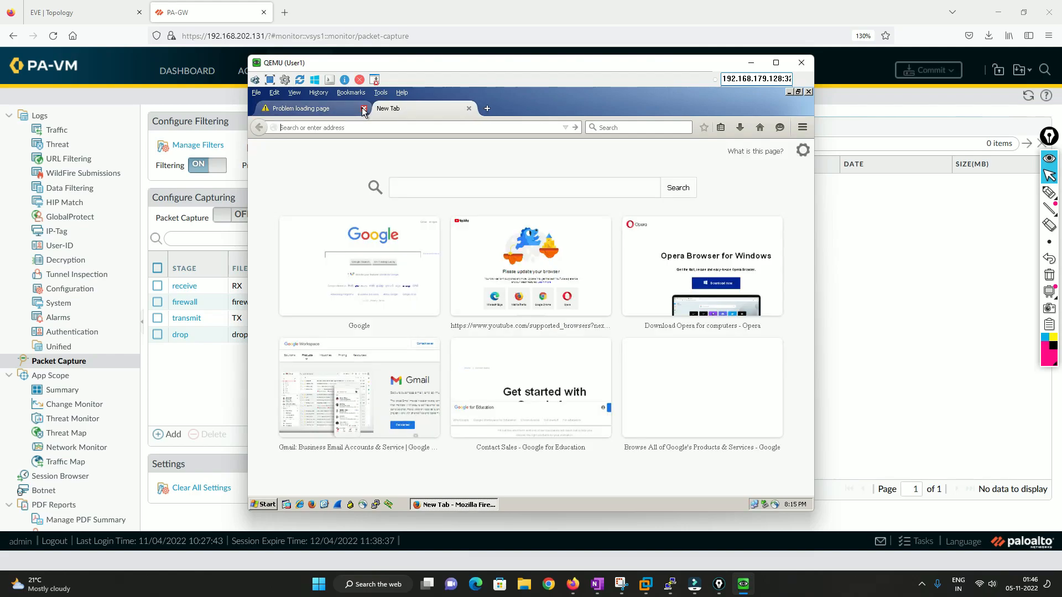
left_click(809, 91)
left_click(312, 505)
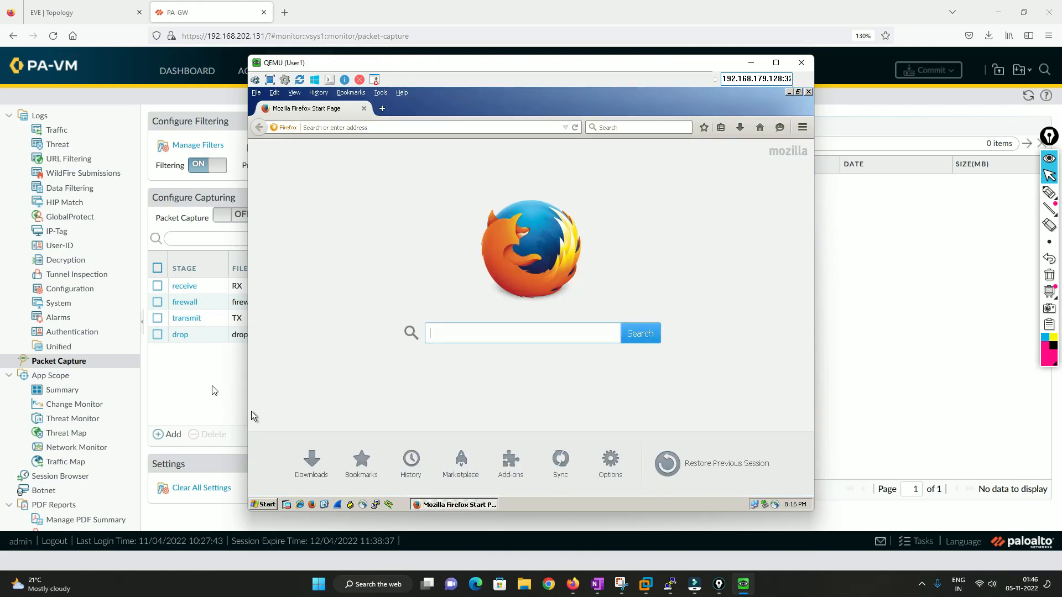
Turn packet capture on, accepting the troubleshooting warning.
left_click(223, 215)
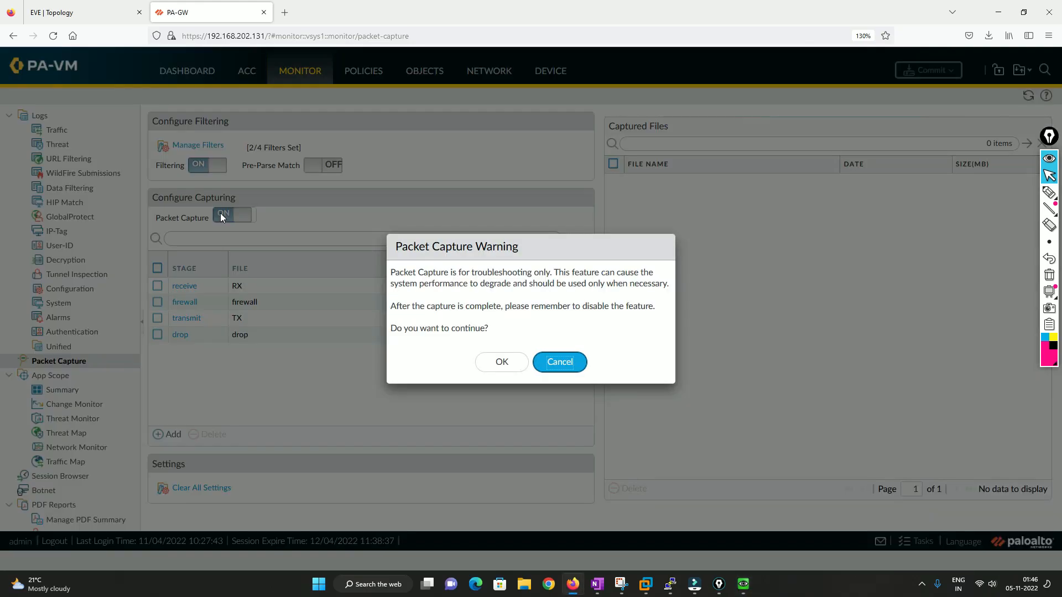
left_click(501, 363)
key("alt+Tab")
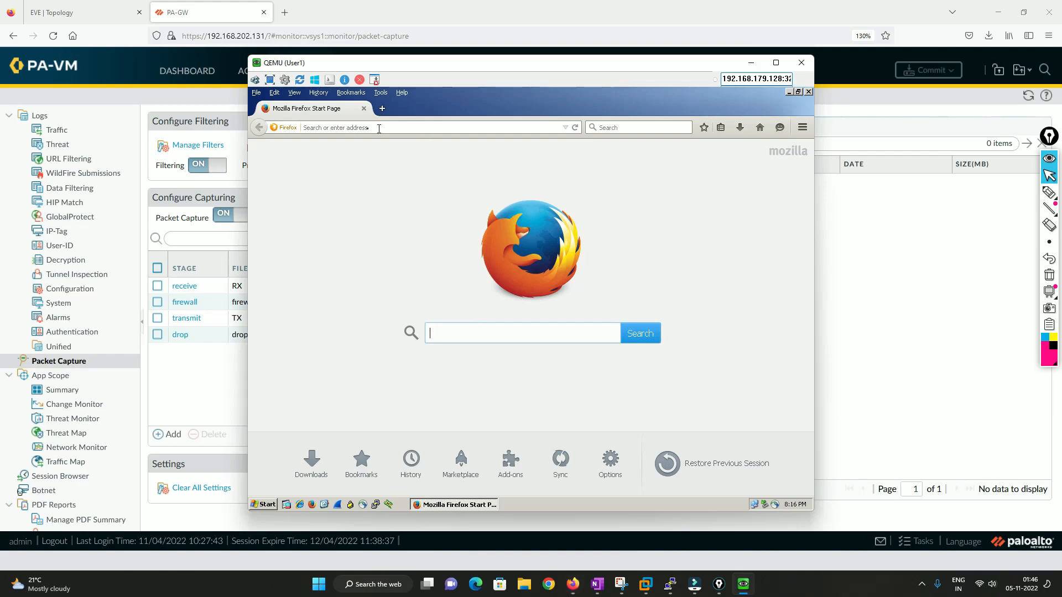
left_click(346, 128)
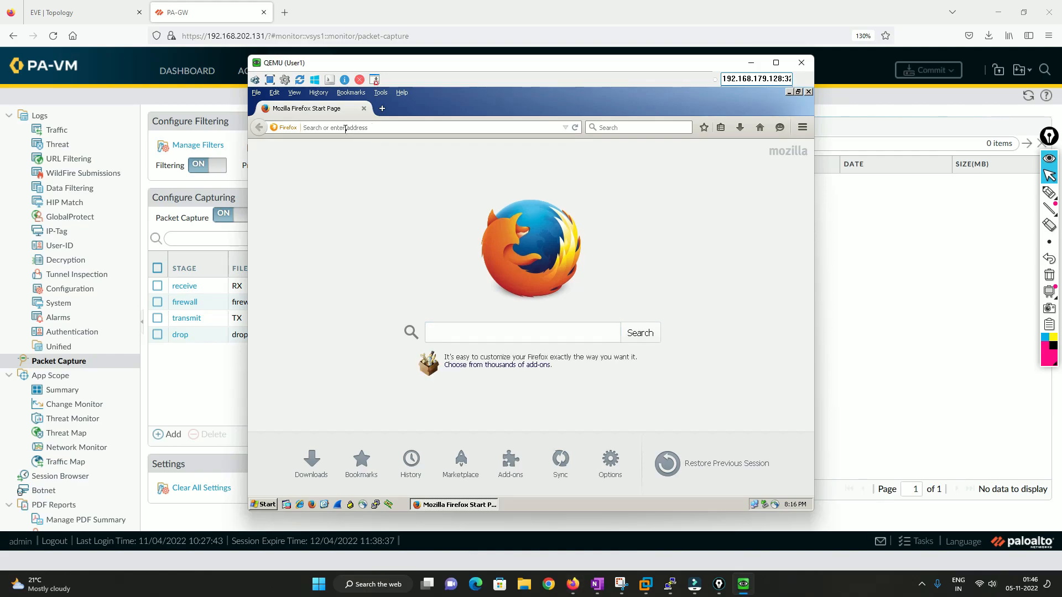
type("www.google.com/")
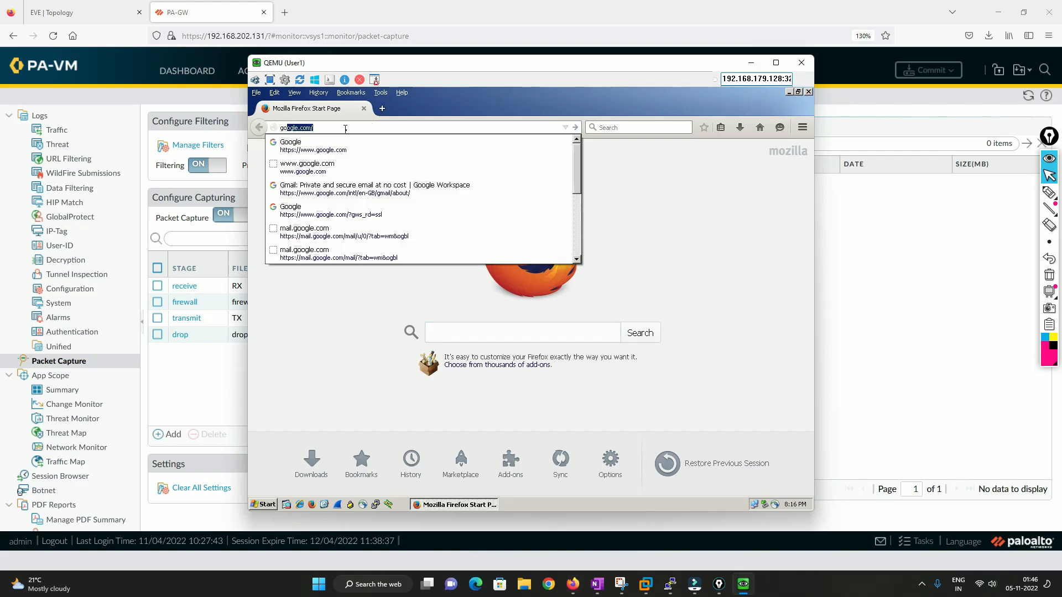
key("Return")
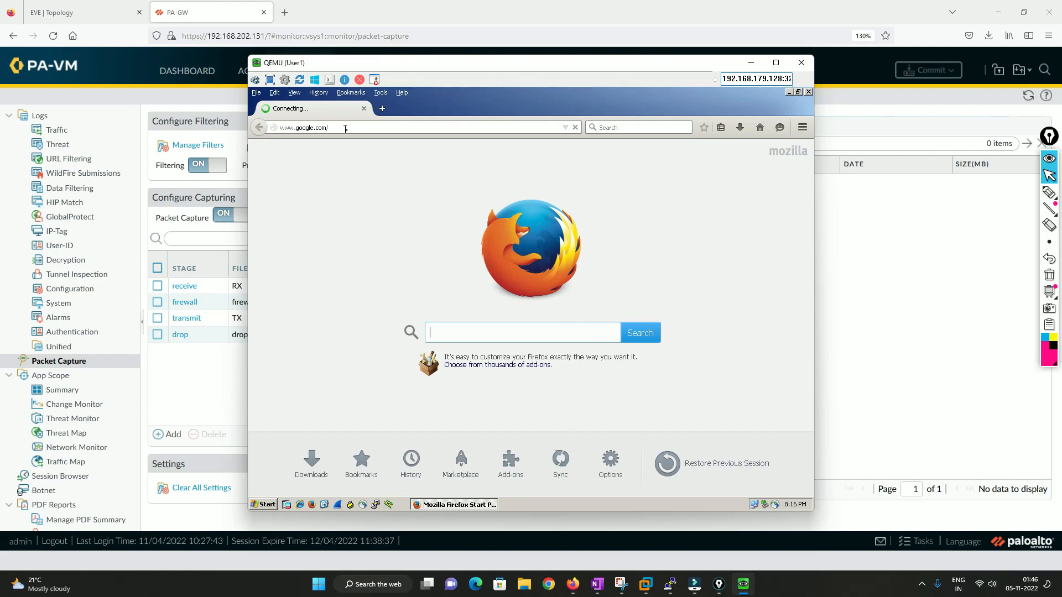
left_click(382, 108)
type("yaho")
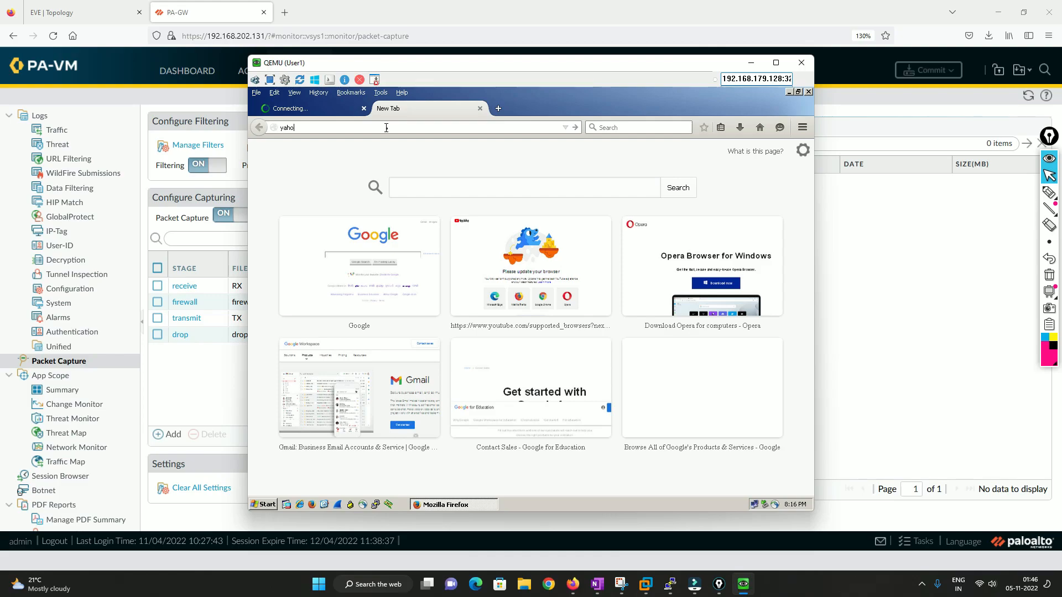
type("o.com")
key("Return")
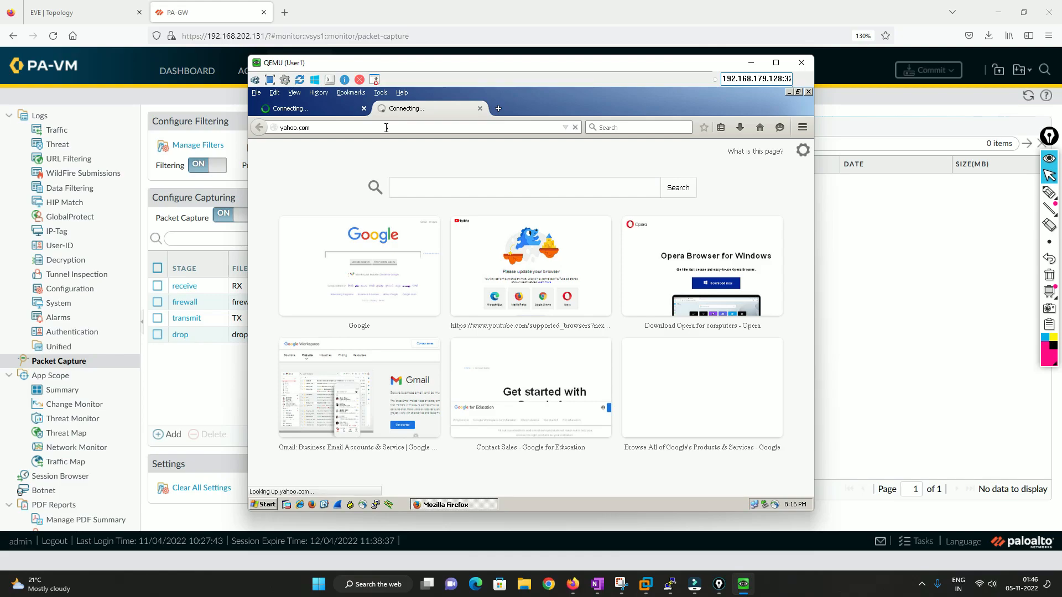
Open another tab and browse to youtube.com to generate more traffic.
left_click(498, 109)
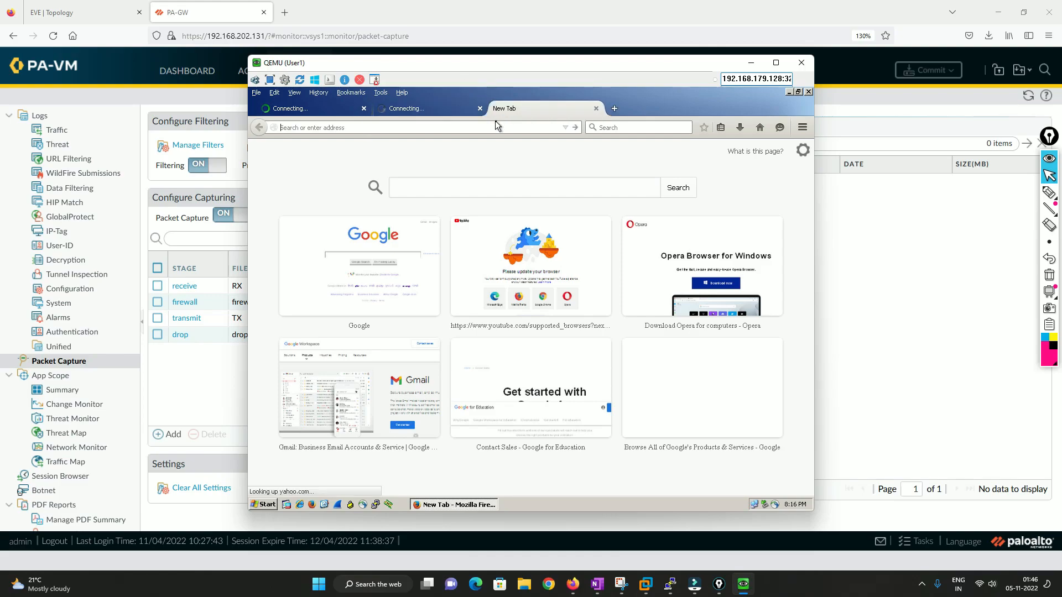
type("youtube.com")
key("Return")
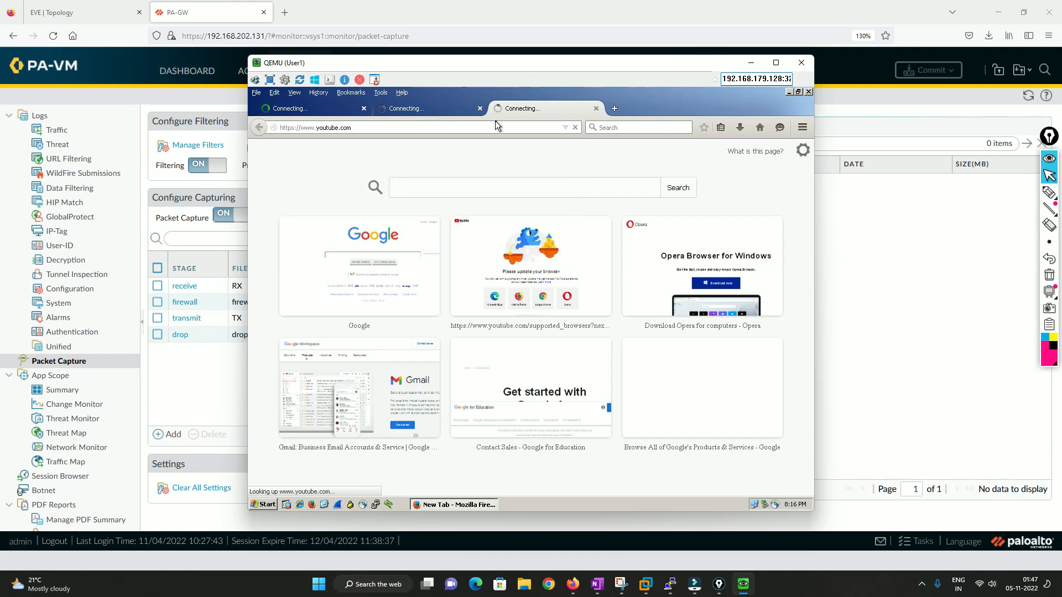
key("alt+Tab")
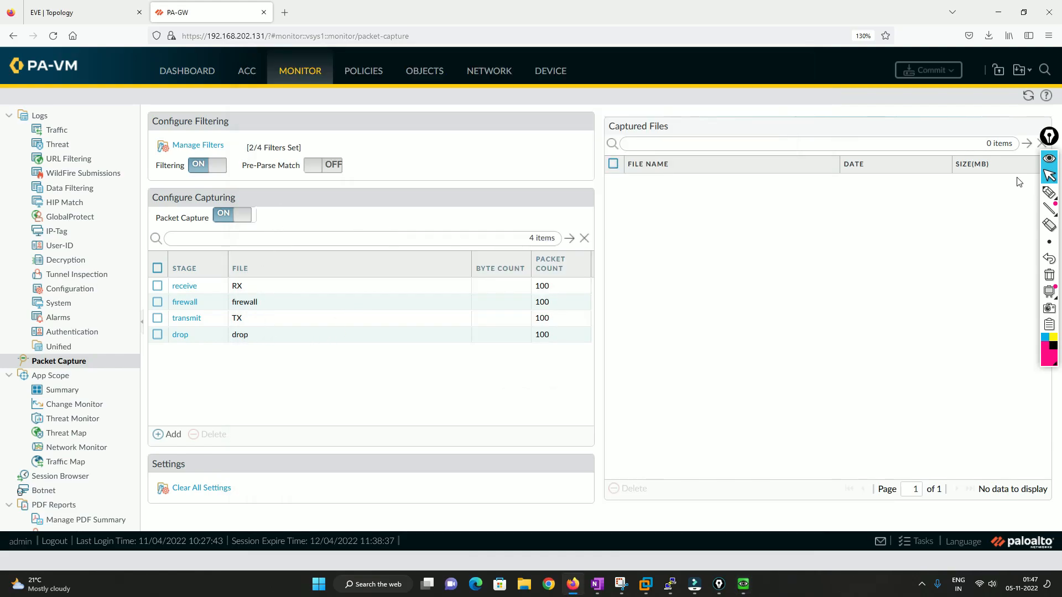
Refresh the captured files list to check for new capture files.
left_click(1027, 97)
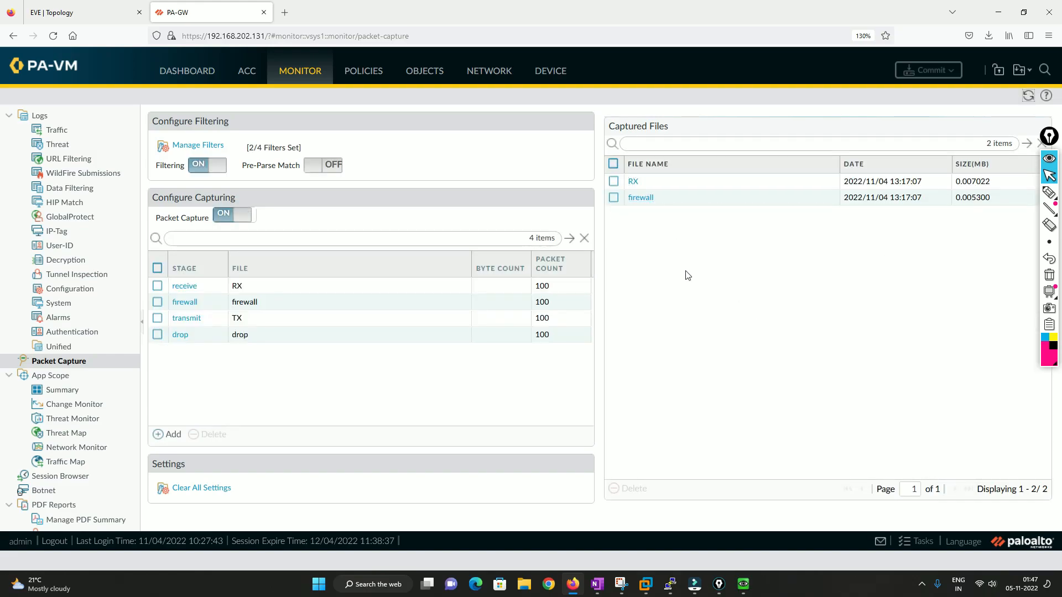
left_click(1028, 97)
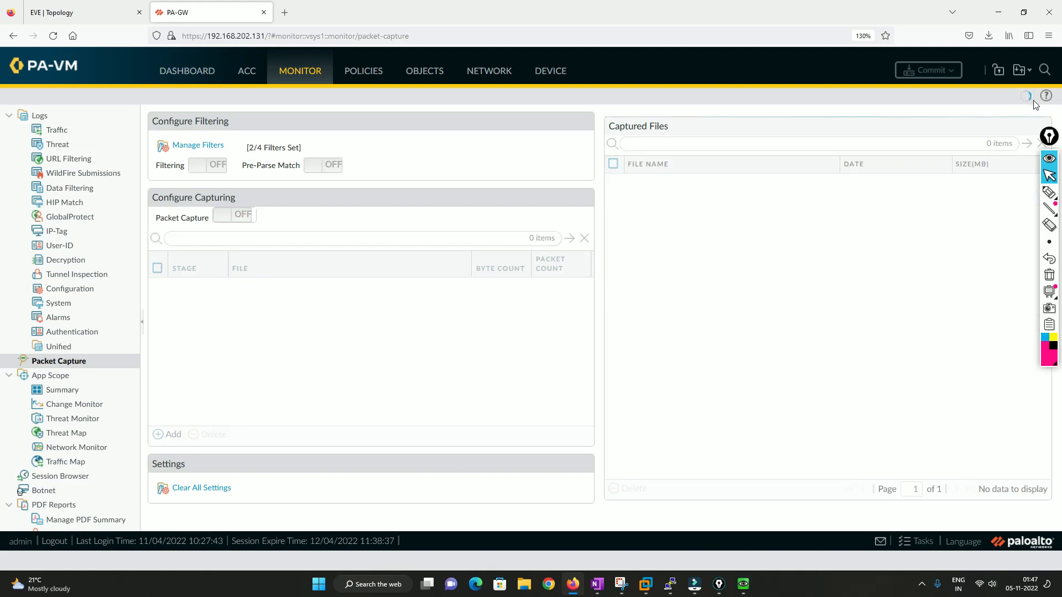
left_click(1029, 98)
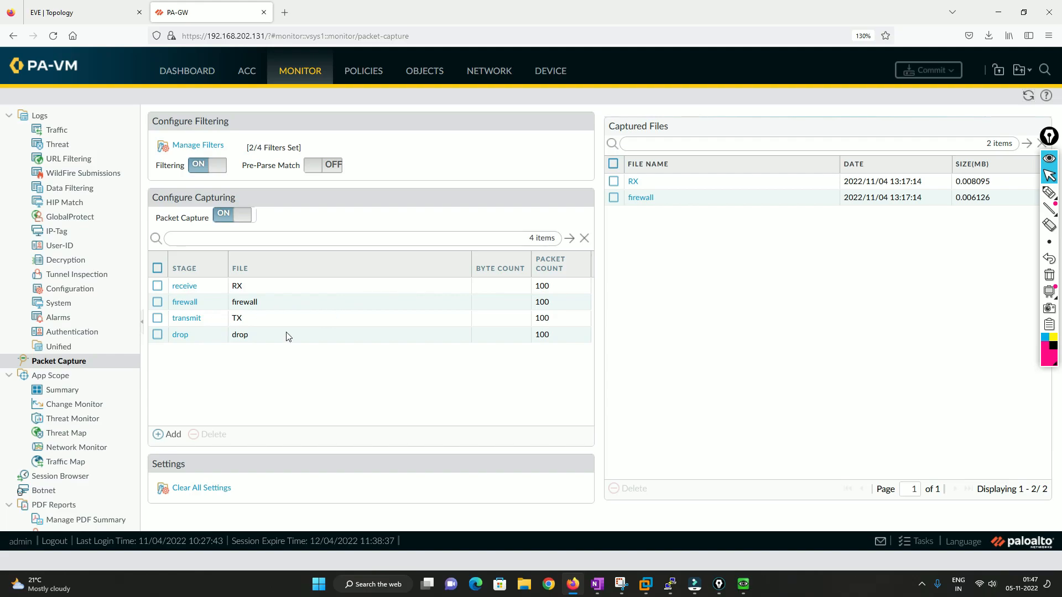
left_click(1028, 97)
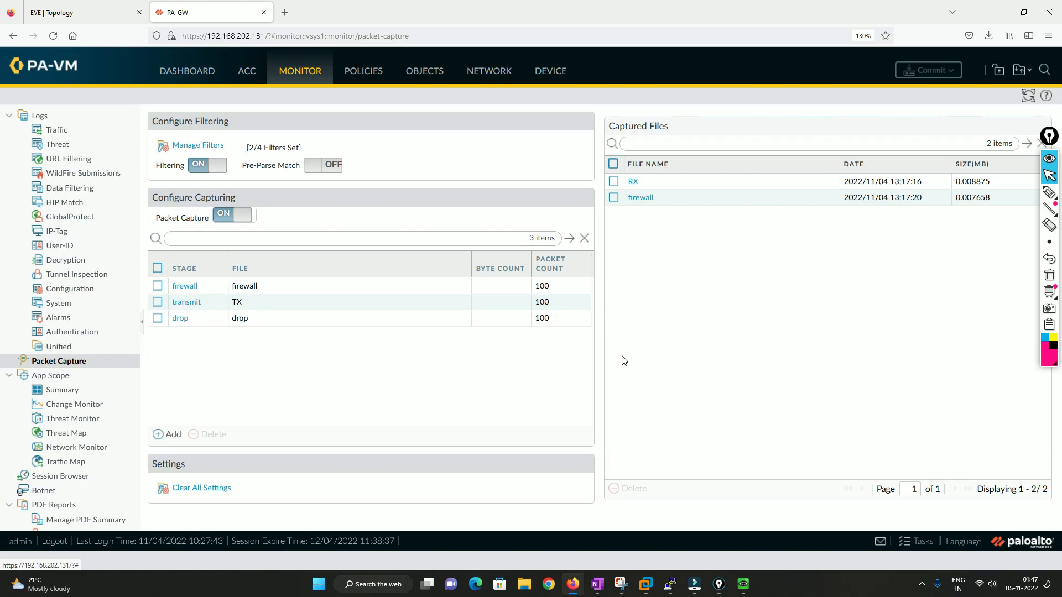
Switch to the firewall's PuTTY session and rerun the global counter command with packet filter and delta.
mouse_move(678, 586)
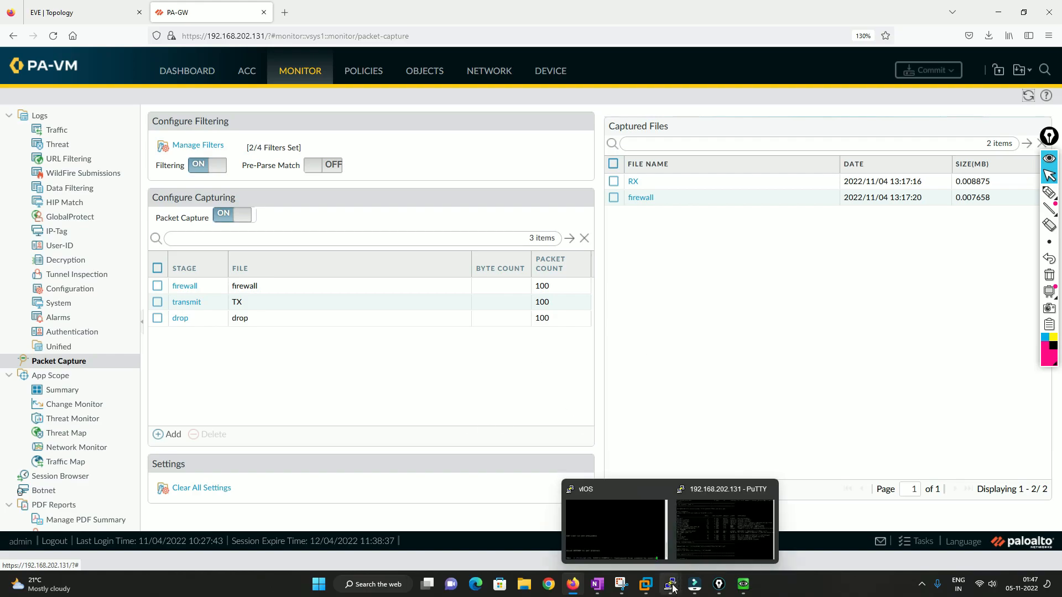
left_click(716, 518)
key("Return")
key("Return")
key("Up")
key("Return")
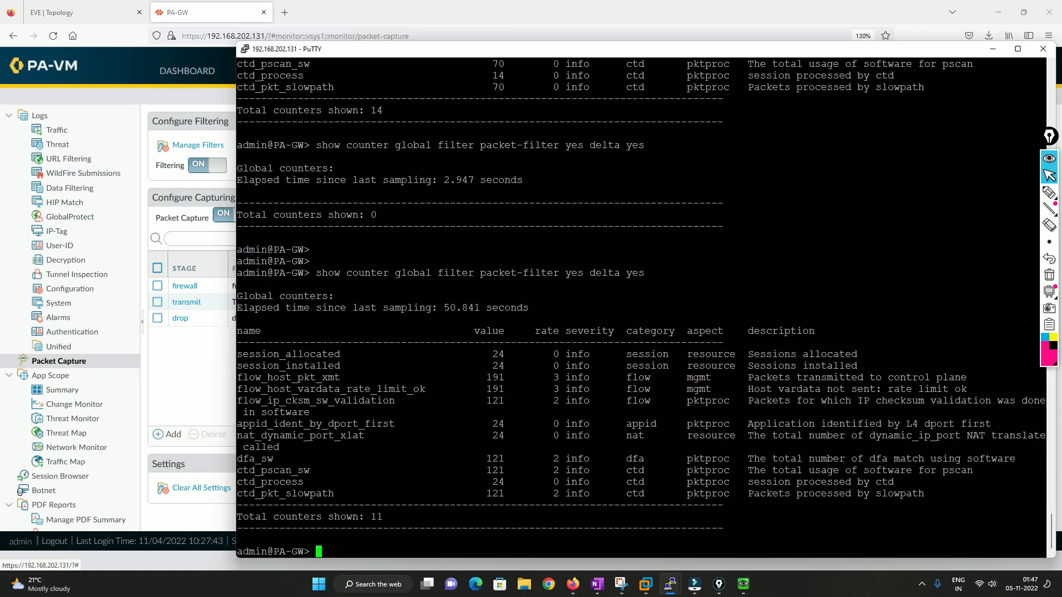
Highlight the session and slowpath counter rows, and run the filtered delta counter command again.
left_click_drag(237, 354, 349, 354)
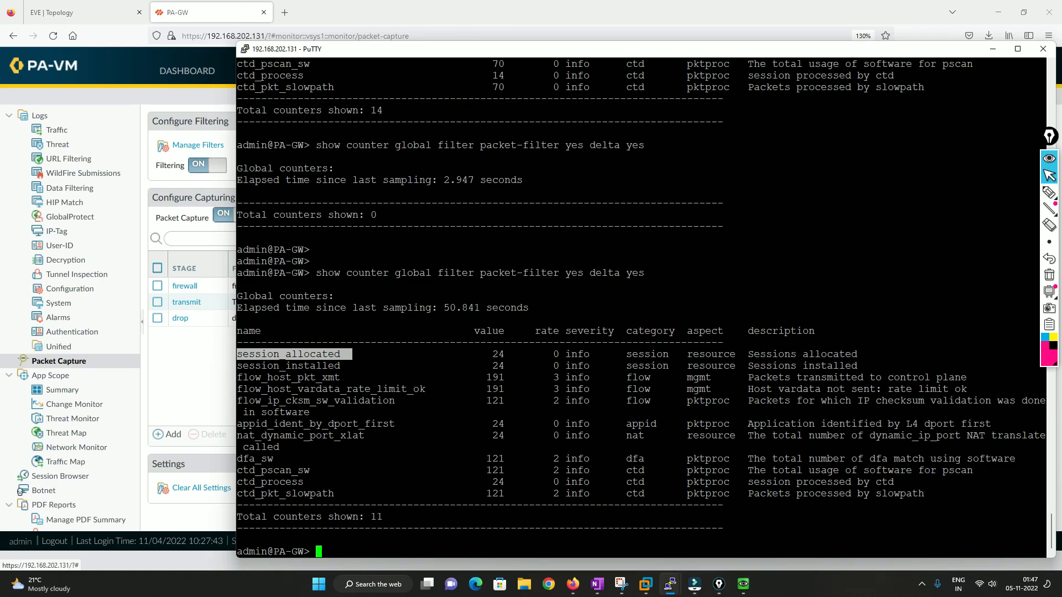
left_click_drag(349, 353, 591, 495)
left_click(591, 495)
left_click_drag(748, 494, 924, 493)
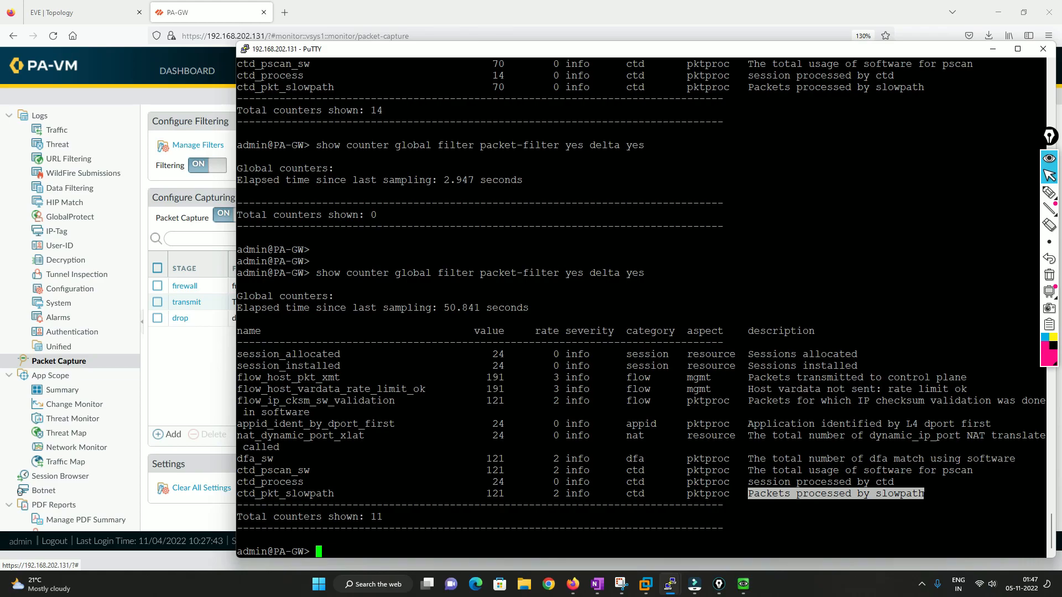
key("Up")
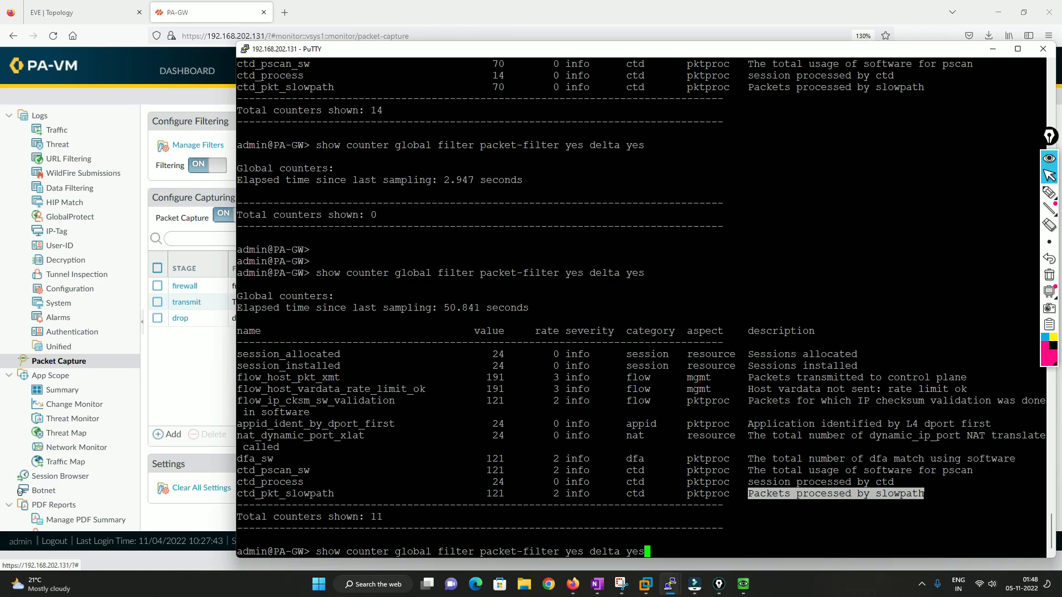
key("Return")
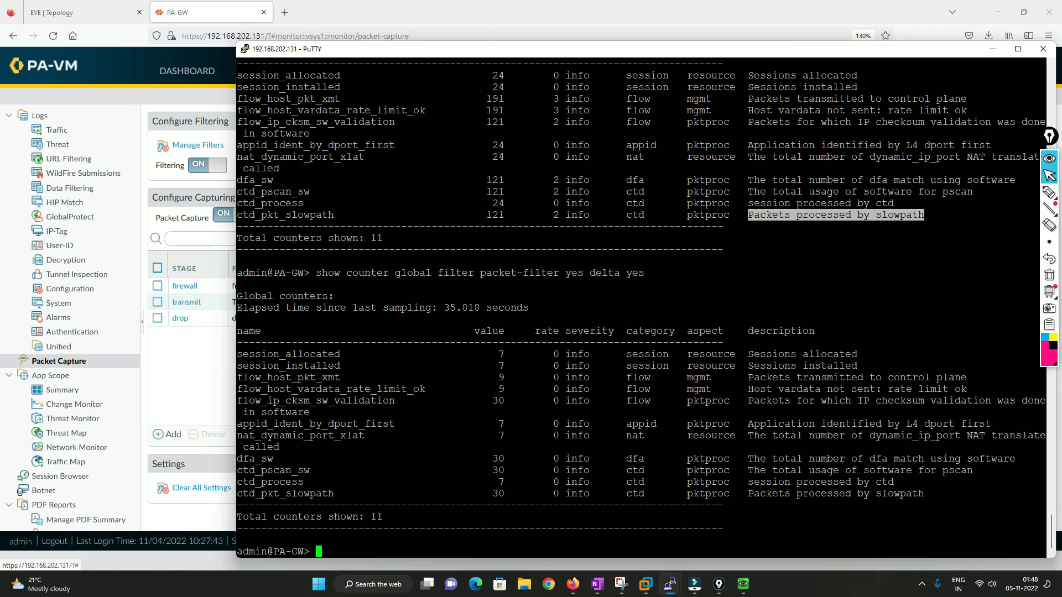
Download the RX and firewall capture files and open RX.pcap.
left_click(201, 369)
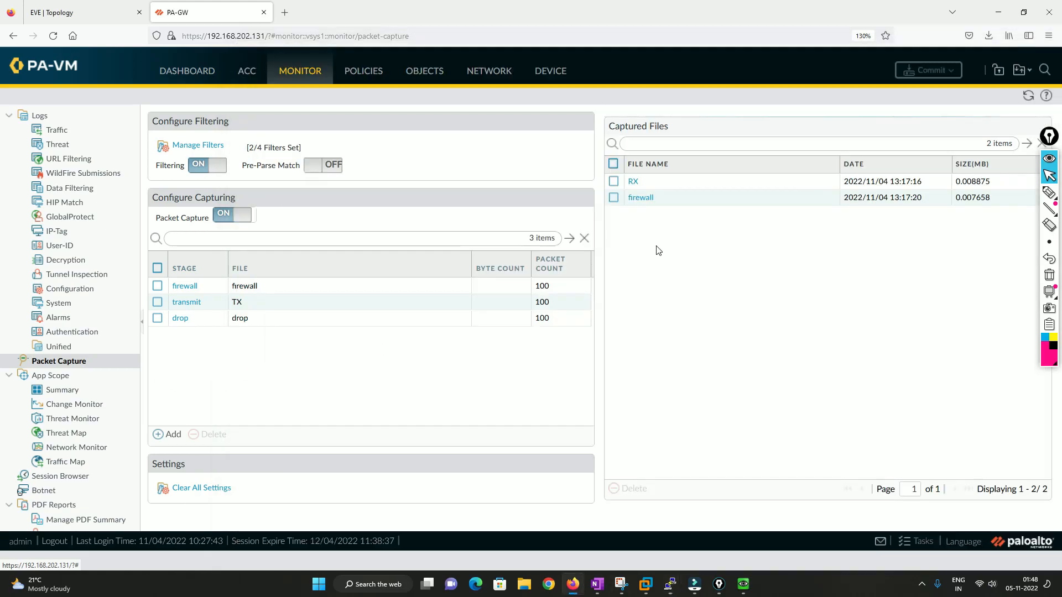
left_click(632, 181)
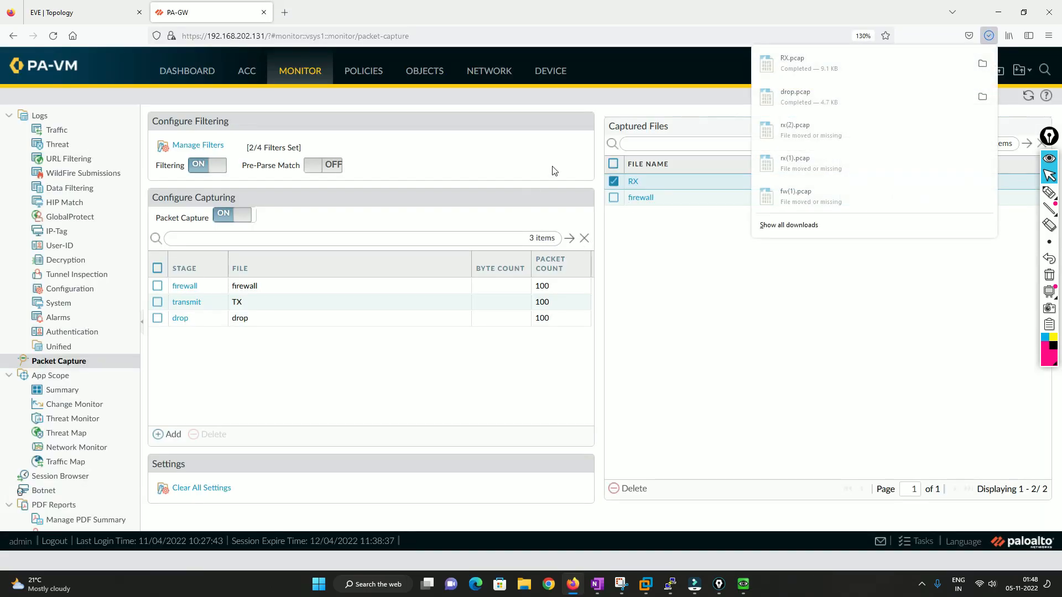
left_click(641, 197)
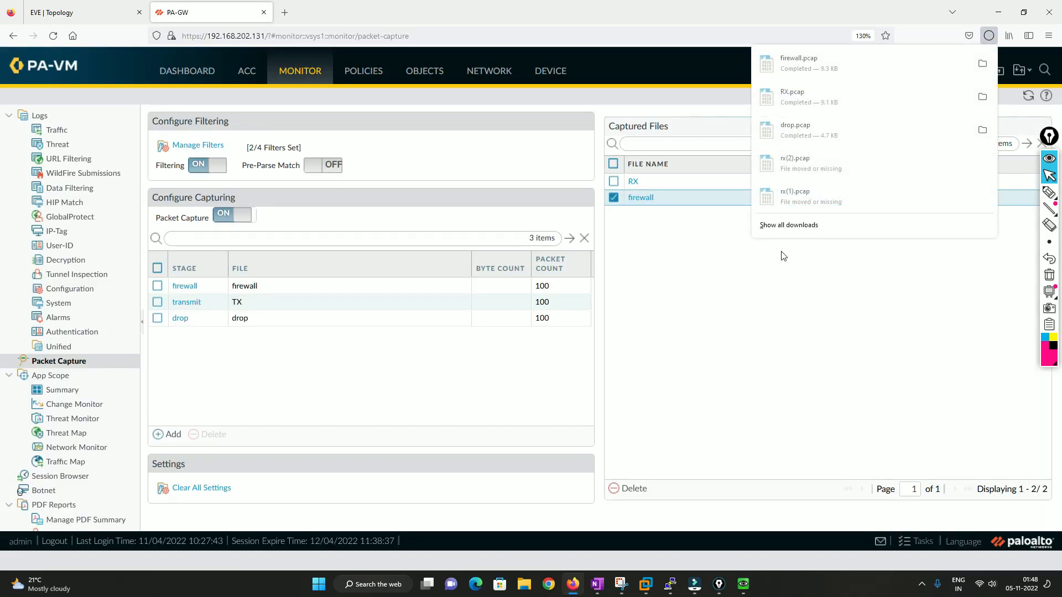
left_click(813, 102)
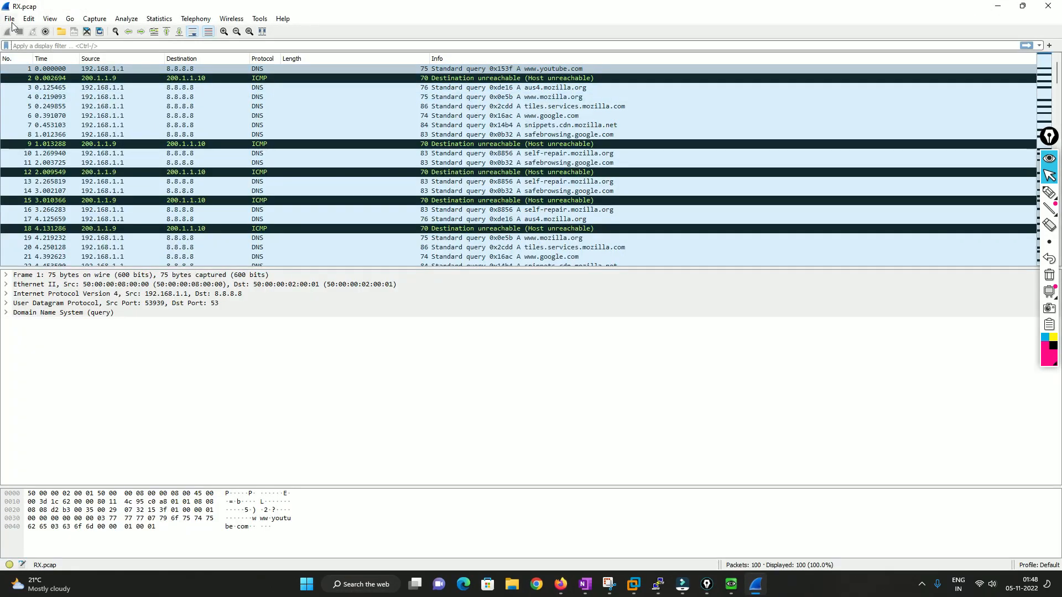
Merge the firewall capture file into the open RX capture.
left_click(10, 19)
left_click(32, 56)
left_click(560, 99)
double_click(561, 98)
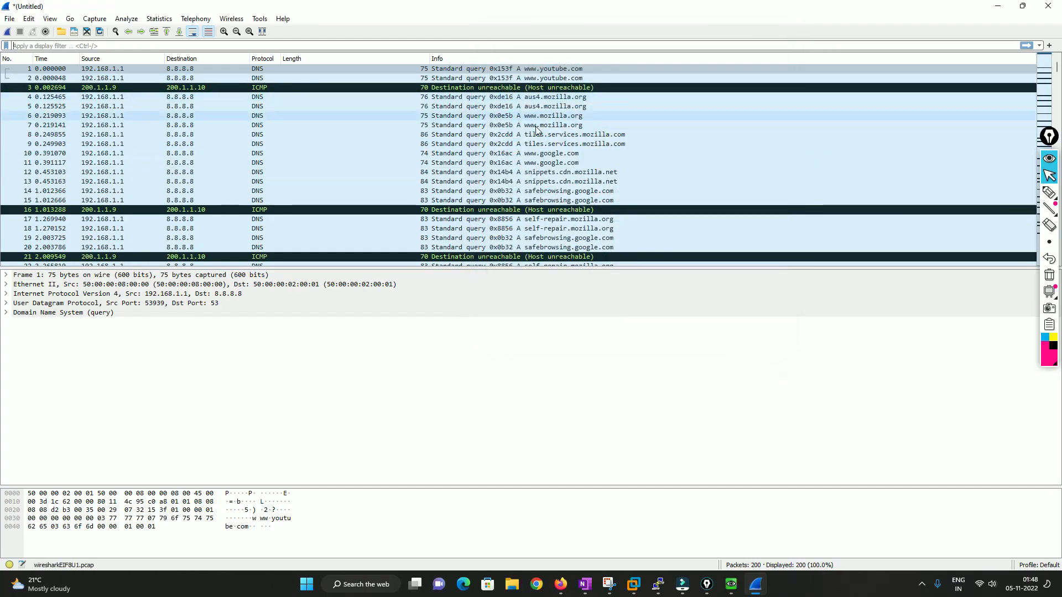
Open the first ICMP Destination unreachable packet and expand its IPv4 header.
left_click(457, 87)
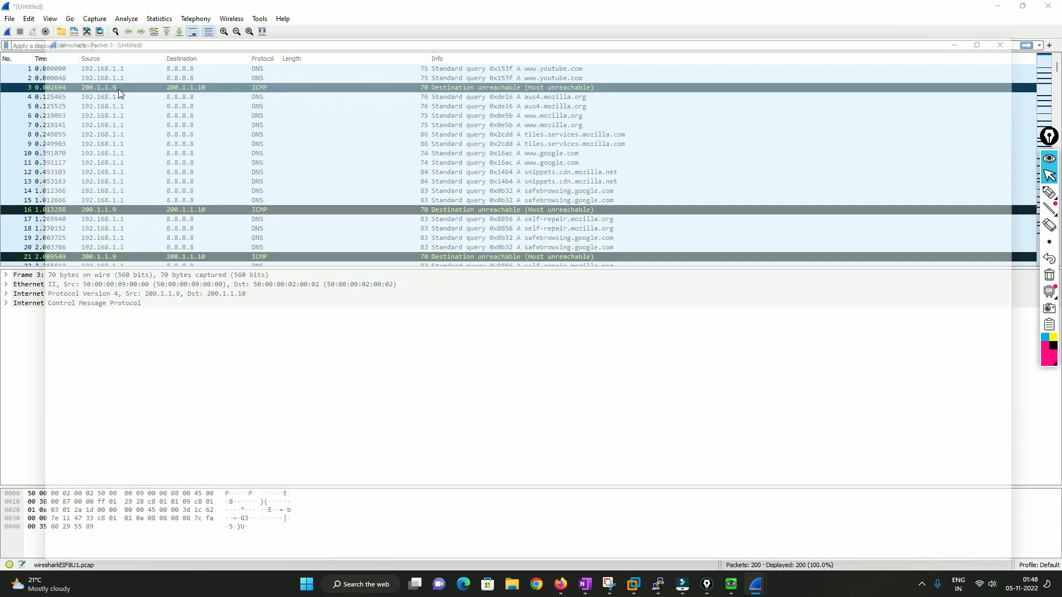
double_click(118, 88)
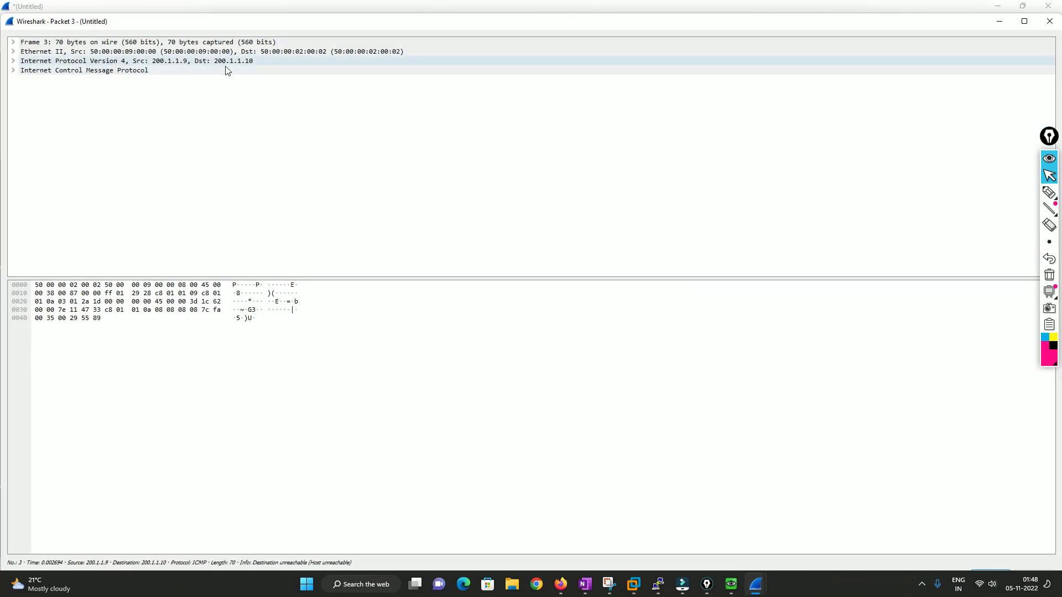
left_click(168, 59)
double_click(175, 61)
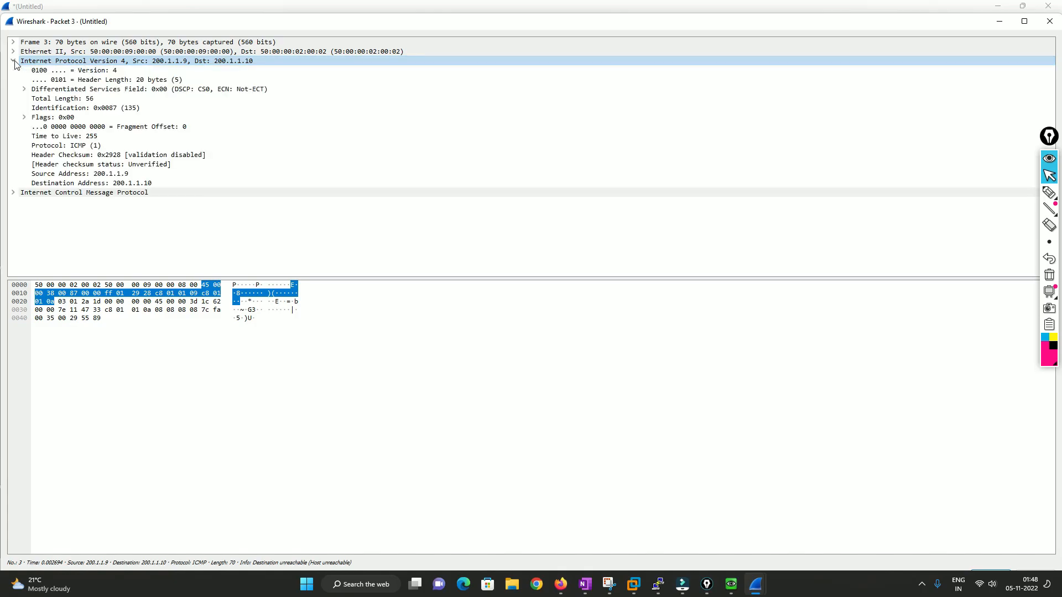
left_click(1000, 26)
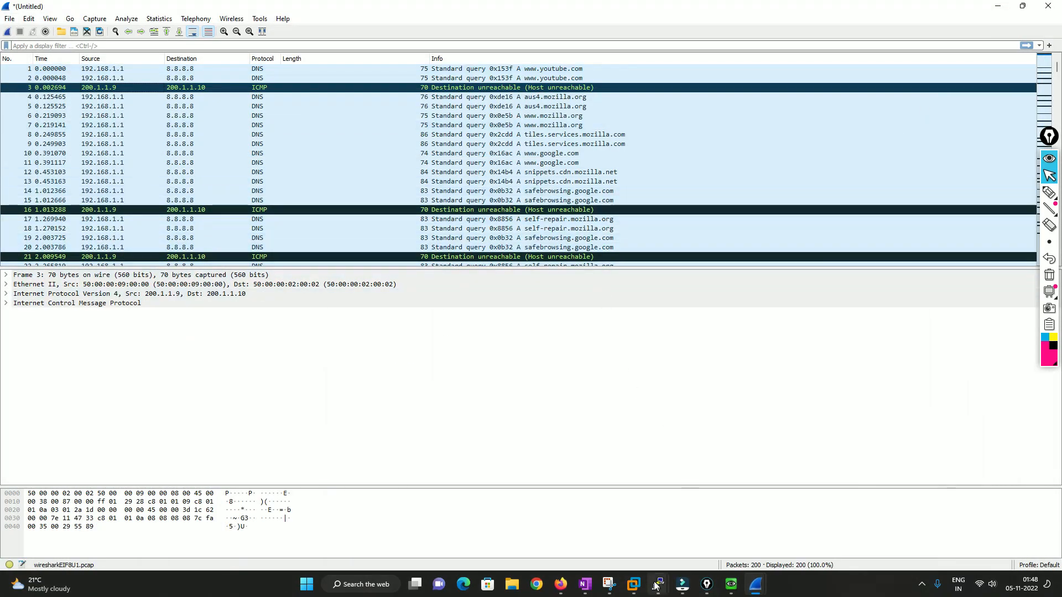
Switch to the vIOS router console, enter privileged mode and show the brief interface list.
mouse_move(659, 590)
left_click(639, 546)
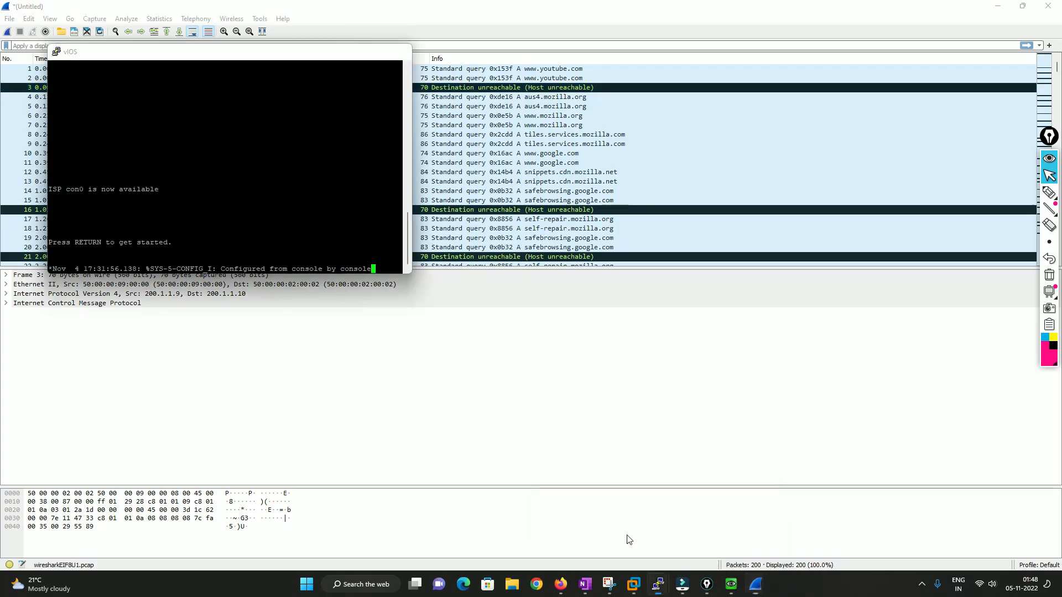
key("Return")
key("Return")
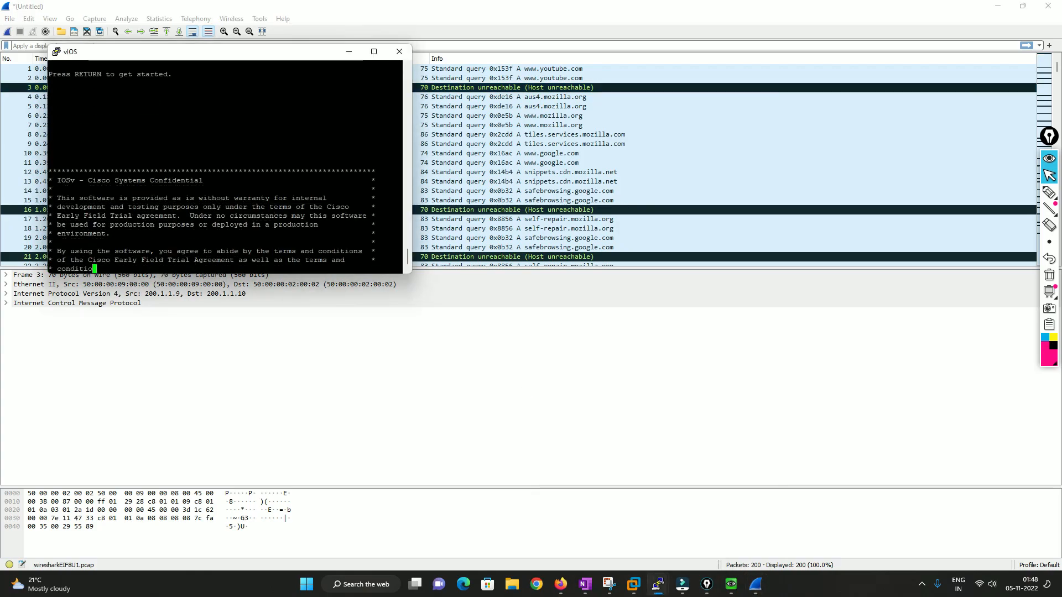
type("en")
key("Return")
key("Return")
key("Return")
type("sh ip int br")
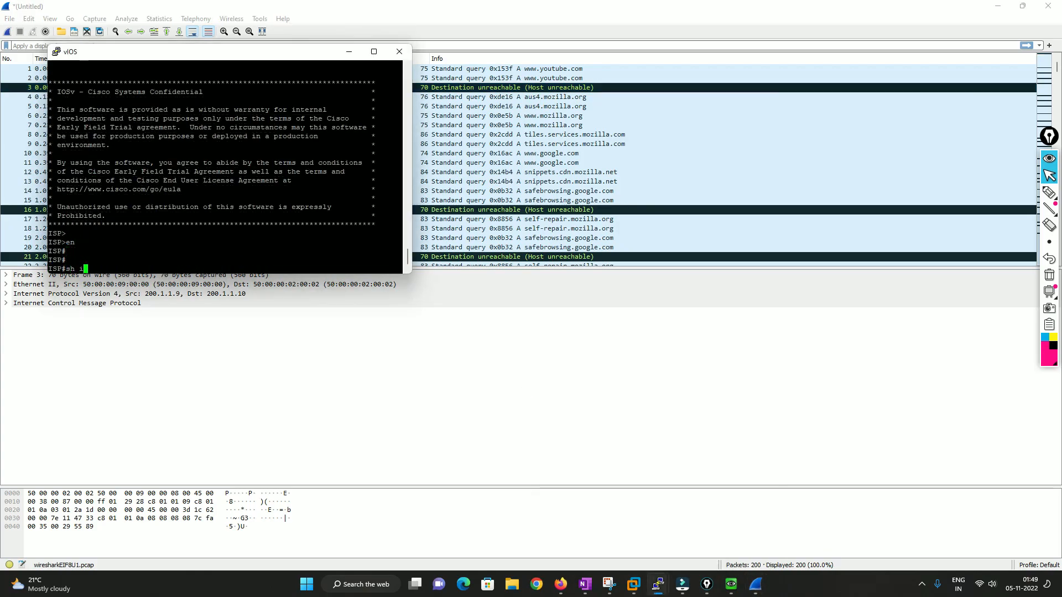
key("Return")
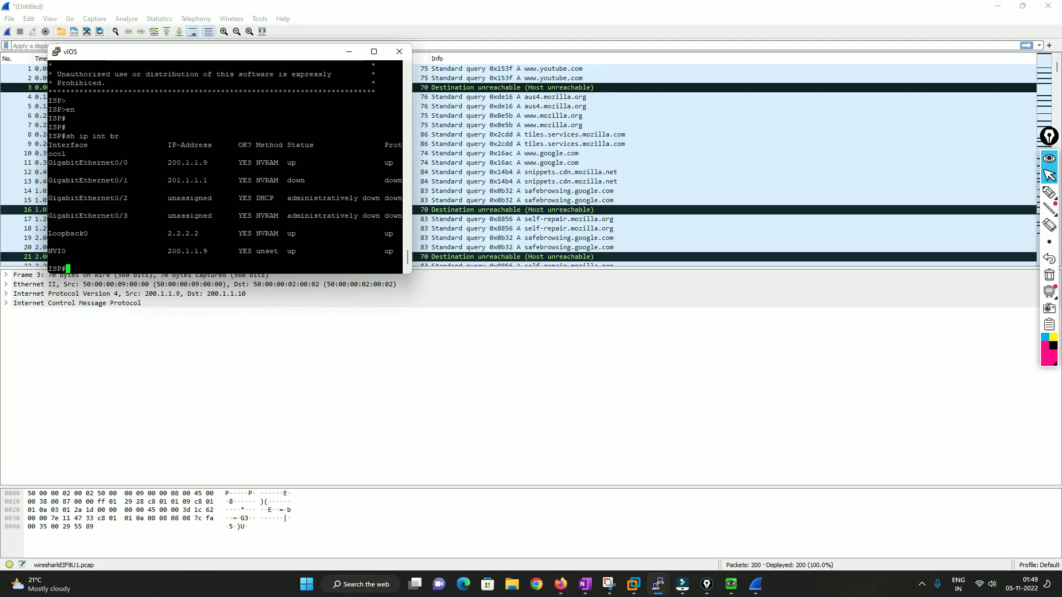
Examine the router's interface addresses against the EVE topology, highlighting GigabitEthernet0/1 and 0/2.
double_click(186, 162)
left_click_drag(206, 58, 540, 187)
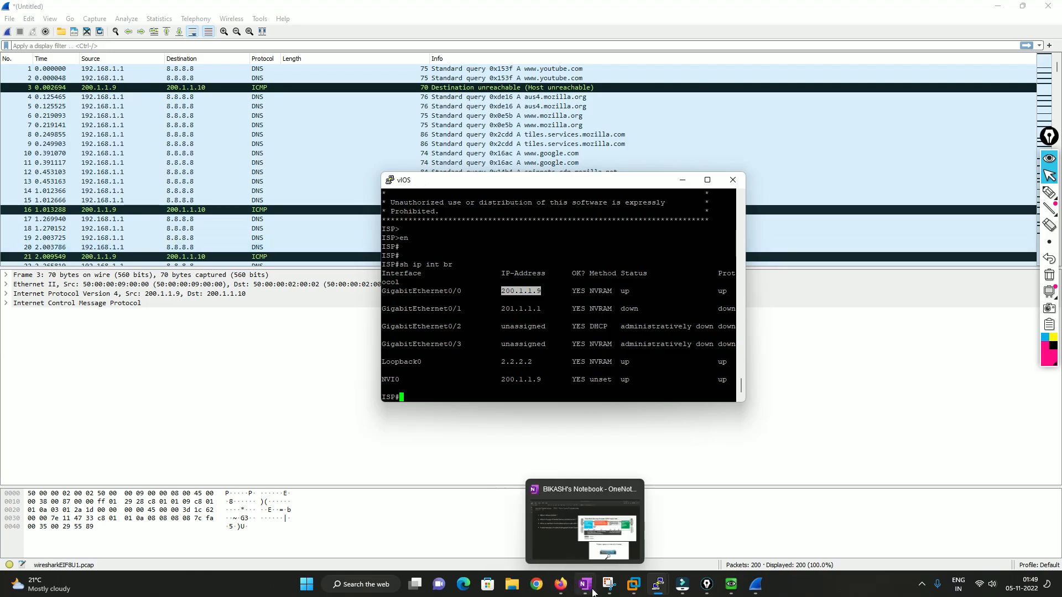
left_click(561, 583)
left_click(66, 12)
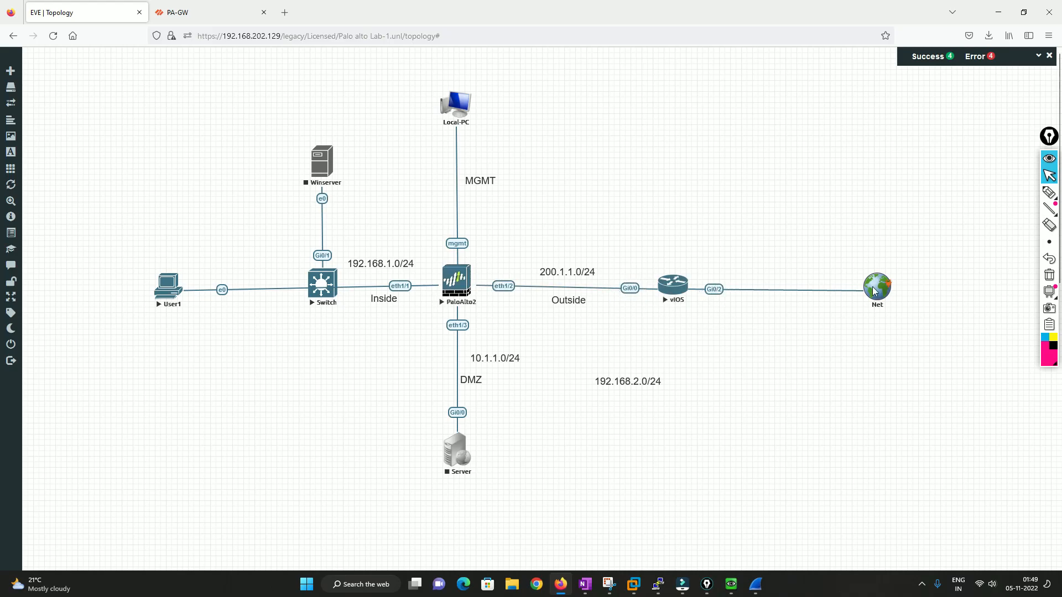
mouse_move(658, 584)
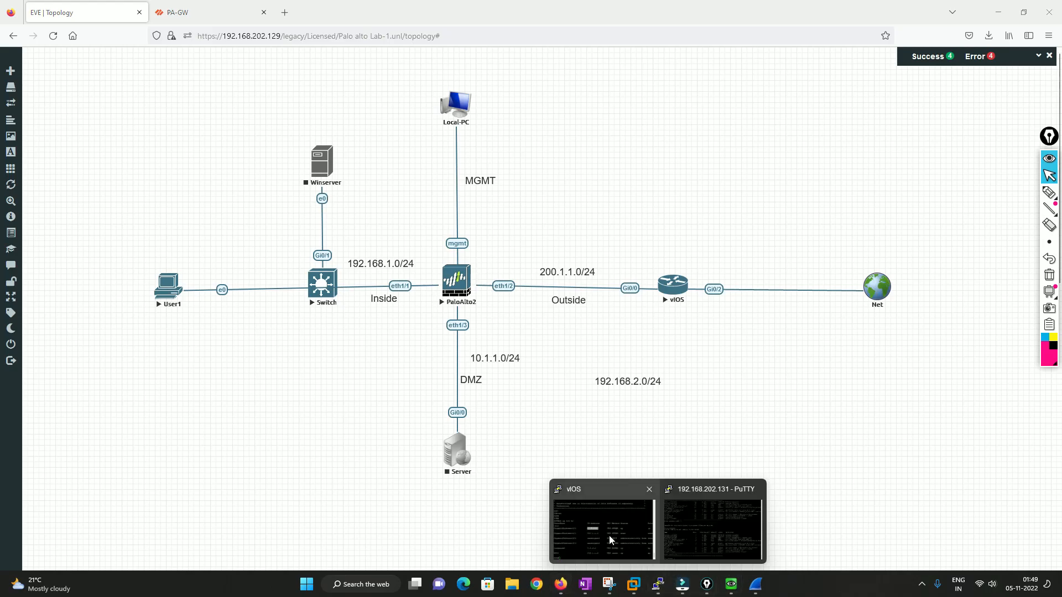
left_click(606, 528)
left_click_drag(454, 190, 163, 288)
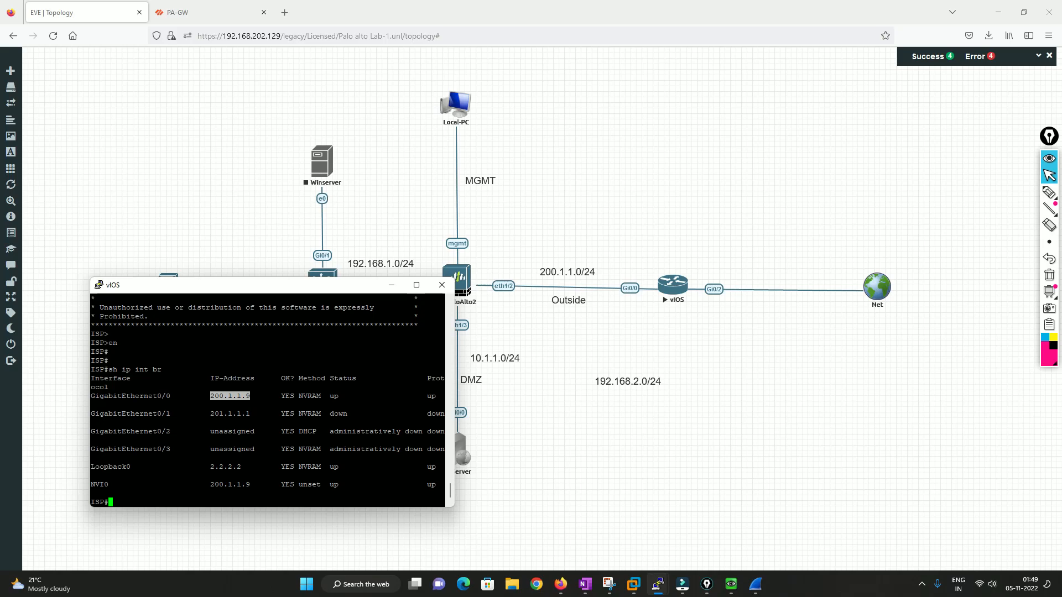
double_click(145, 415)
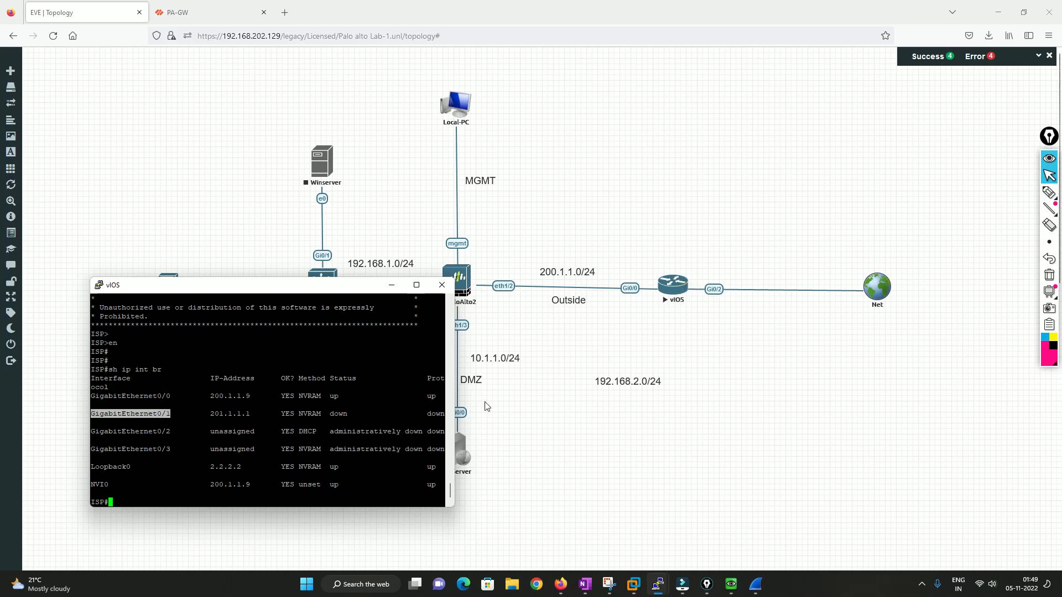
double_click(230, 430)
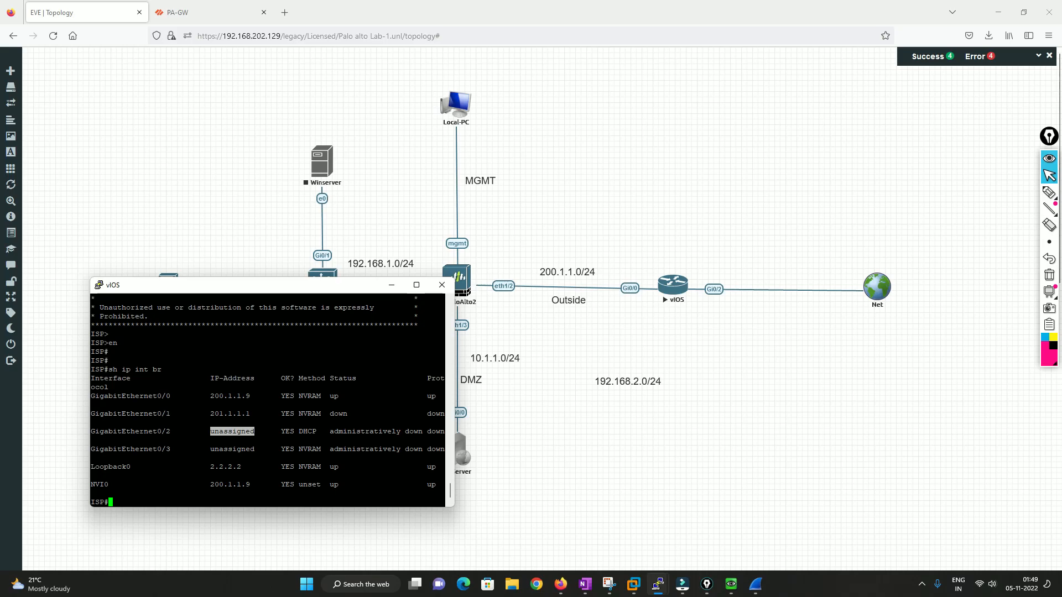
double_click(141, 432)
left_click(140, 432)
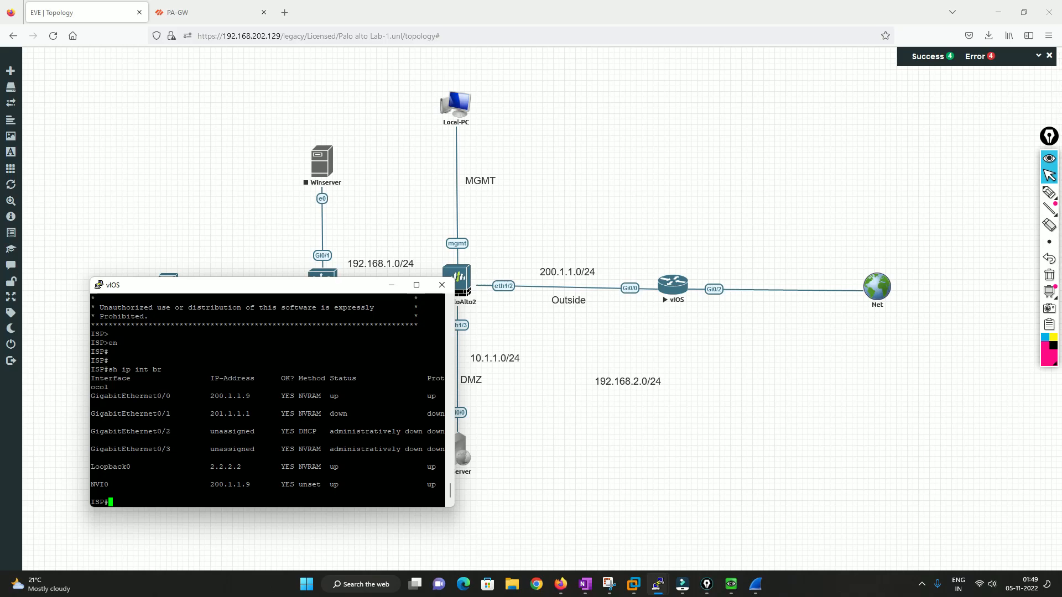
Configure the router's GigabitEthernet0/2 to obtain its IP address via DHCP and exit configuration mode.
type("conf t")
key("Return")
type("int g0/2")
key("Return")
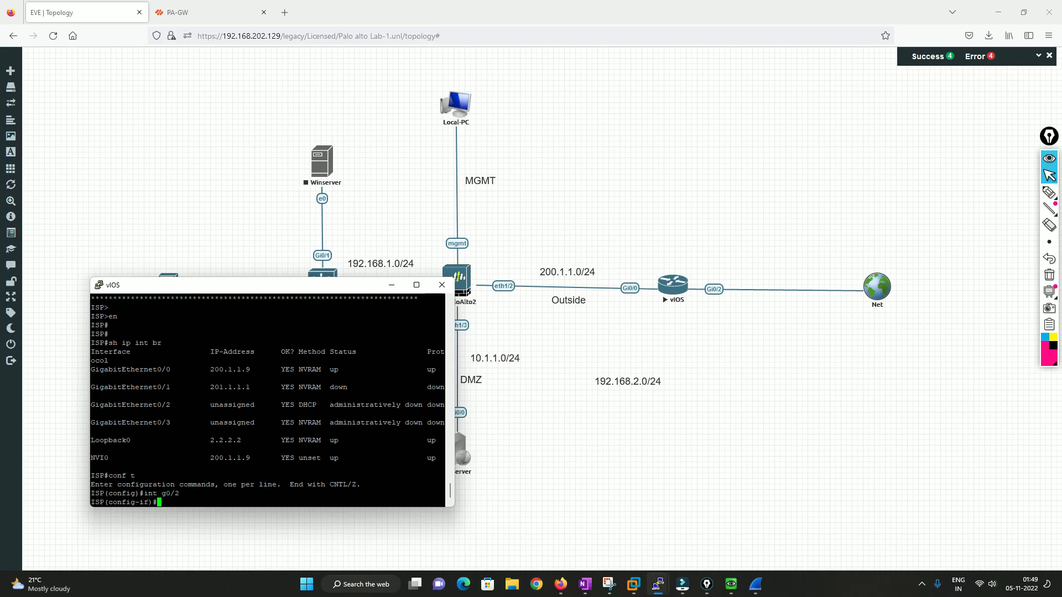
type("ip add dh")
key("Tab")
key("Return")
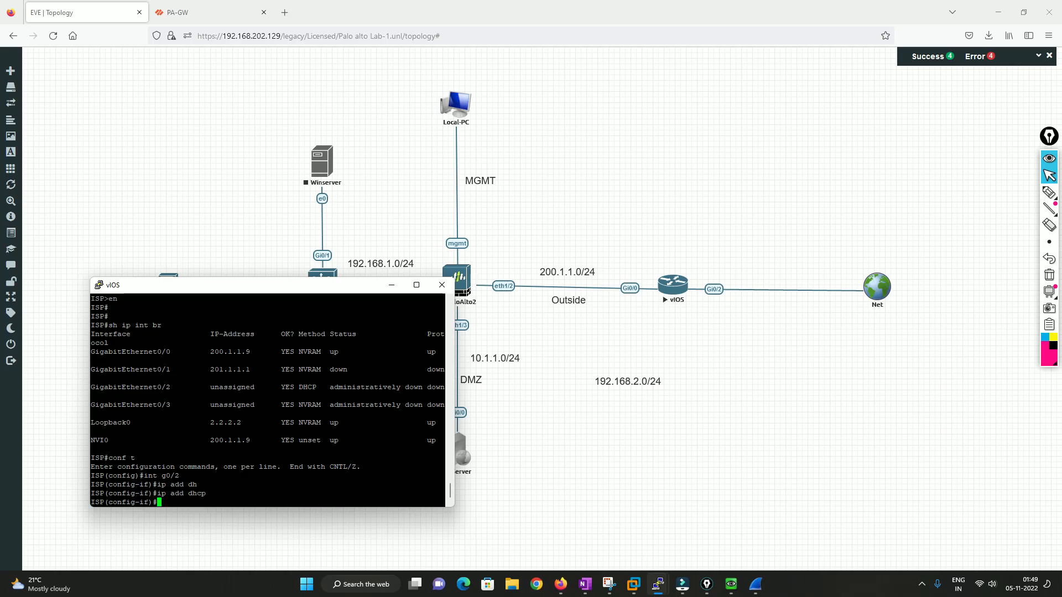
type("exit")
key("Return")
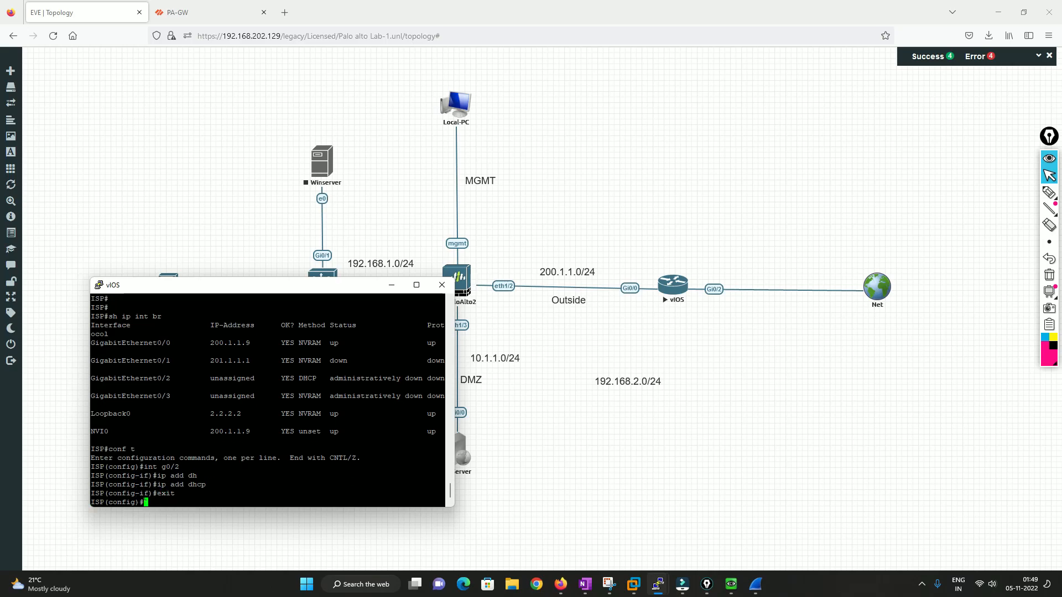
type("exit")
key("Return")
key("Return")
key("Return")
key("Return")
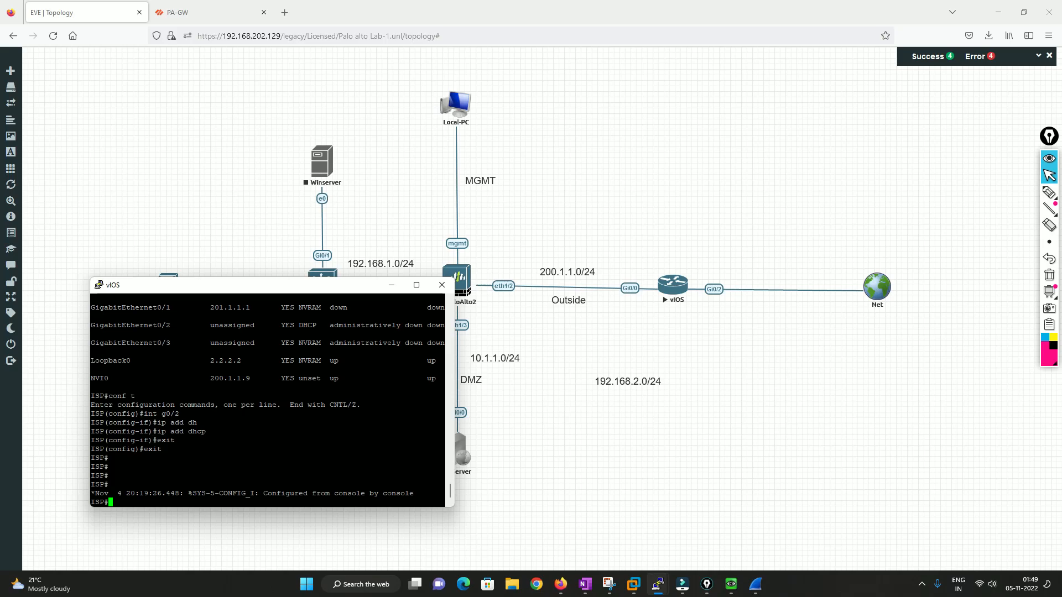
Enable interface GigabitEthernet0/2 with no shutdown in global configuration mode.
type("en")
key("Return")
type("conf t")
key("Return")
type("int g0/2")
key("Return")
type("no sh")
key("Return")
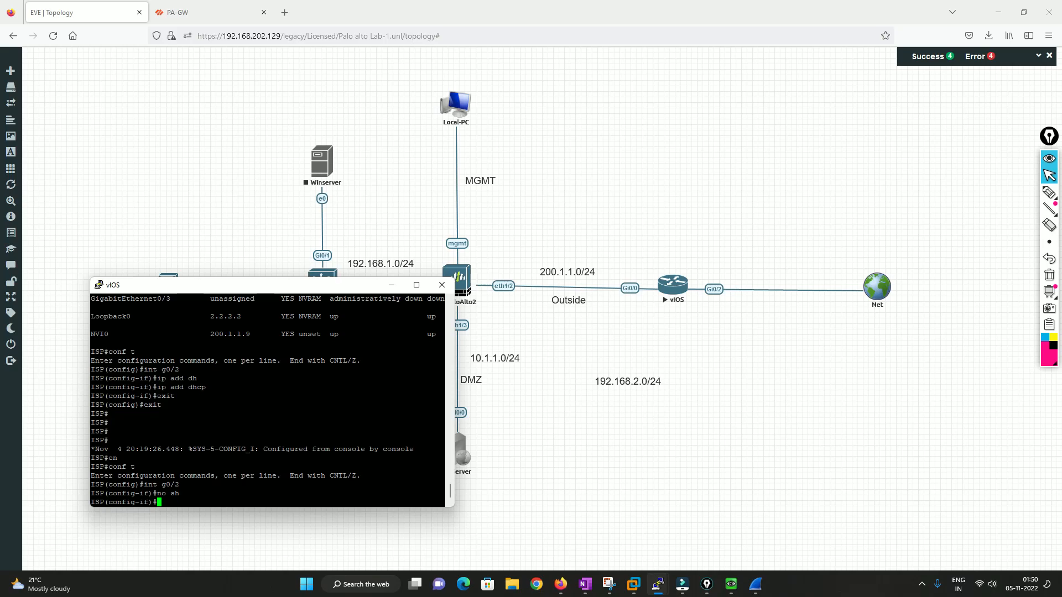
Exit configuration mode back to privileged EXEC and select the DHCP-assigned address of GigabitEthernet0/2 in the console output.
type("exit")
key("Return")
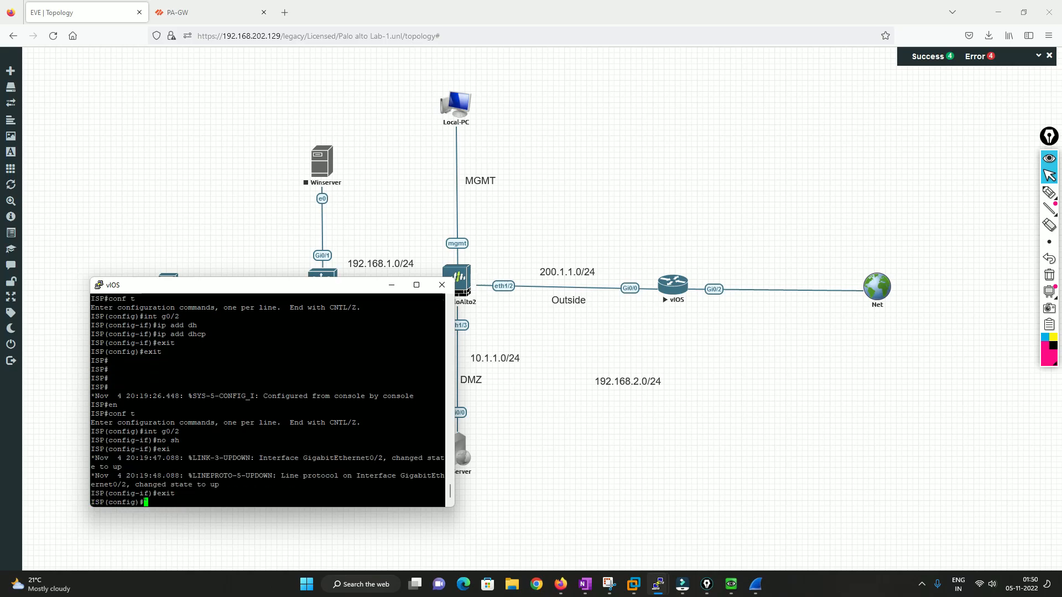
type("exit")
key("Return")
key("Return")
key("Return")
key("Return")
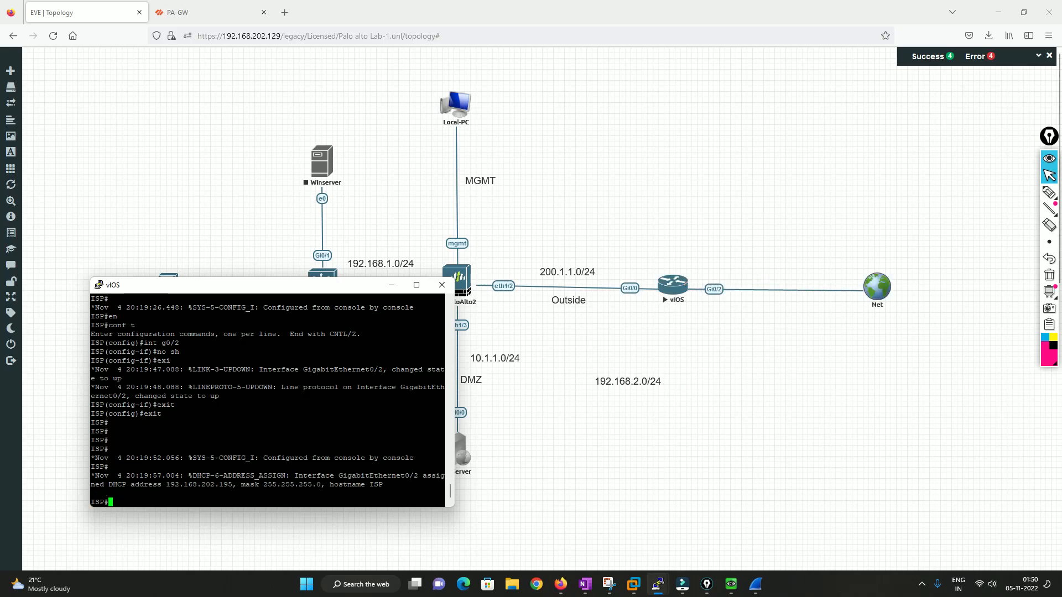
left_click_drag(166, 485, 236, 485)
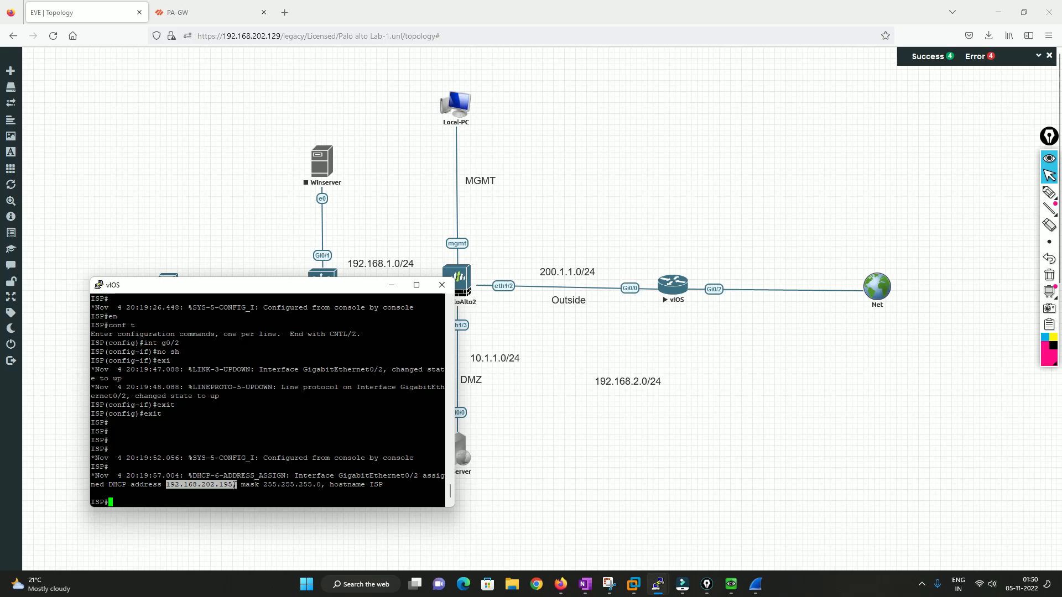
left_click(628, 462)
left_click(731, 584)
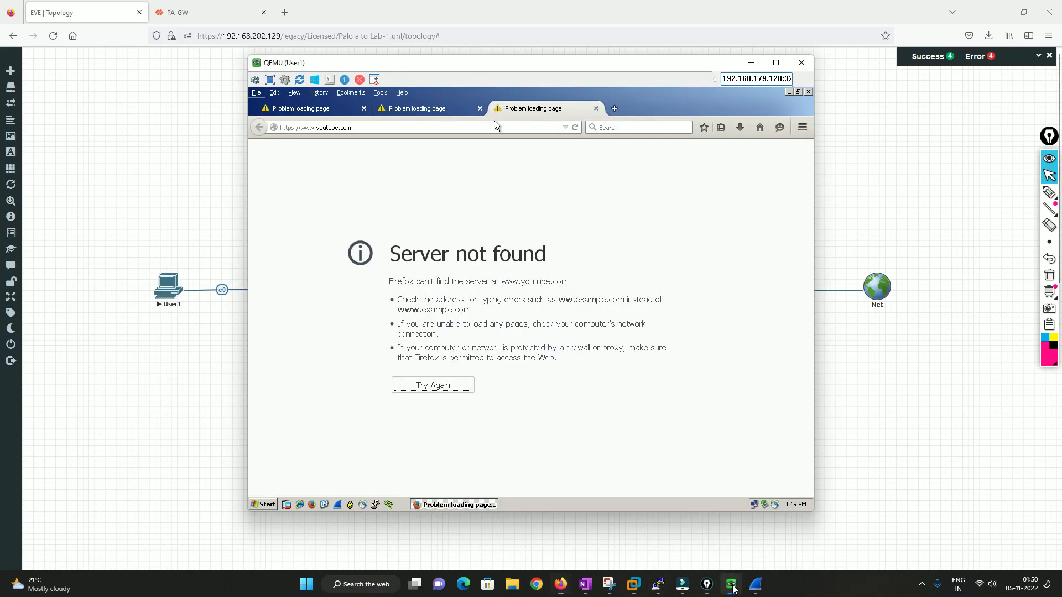
left_click(365, 128)
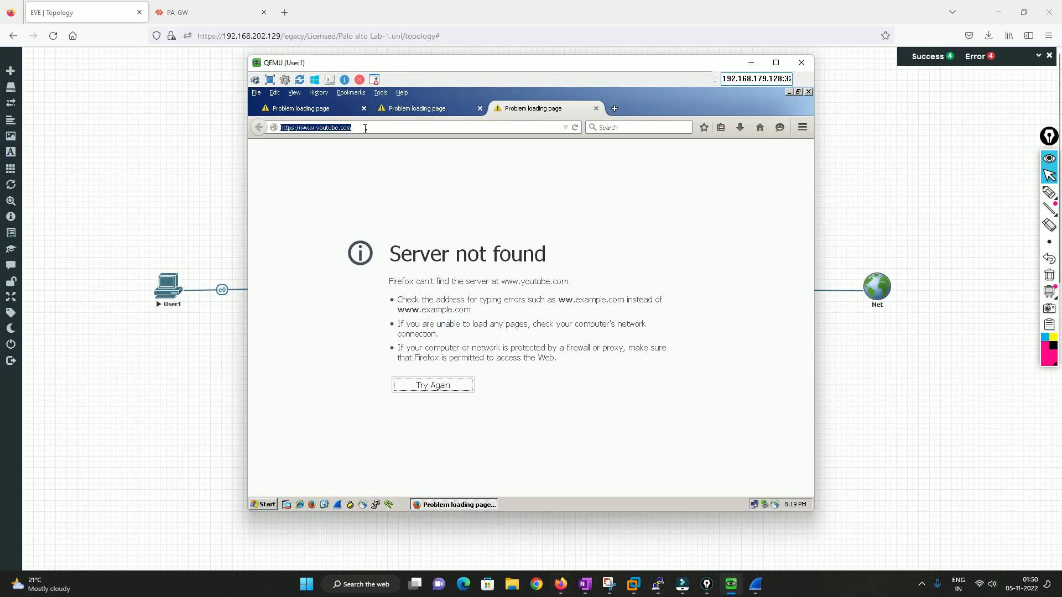
key("Return")
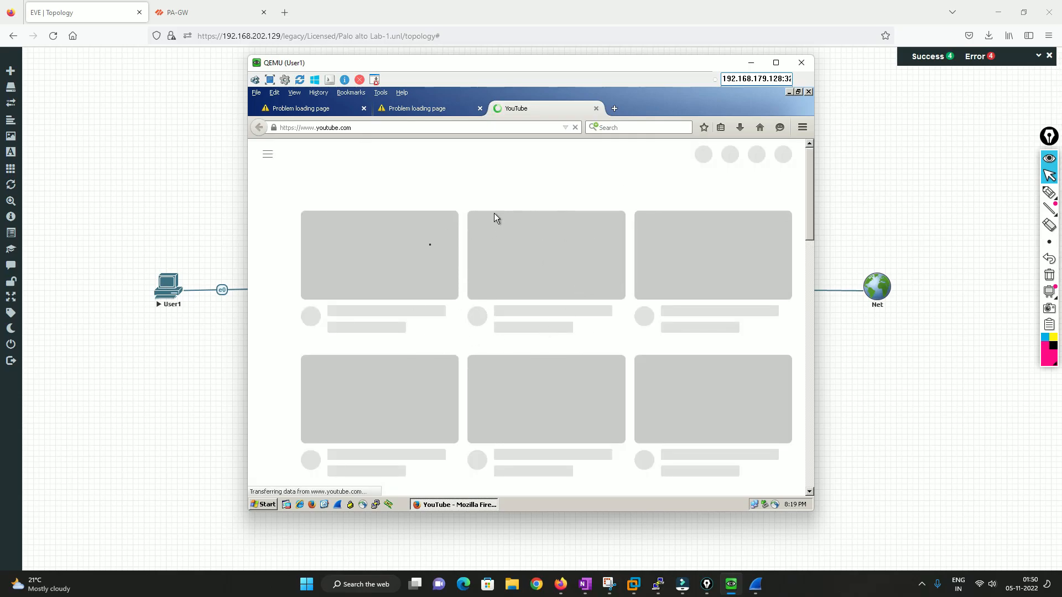
Reload the Yahoo search tab and the Google tab in the User1 browser.
left_click(434, 110)
left_click(336, 127)
key("Return")
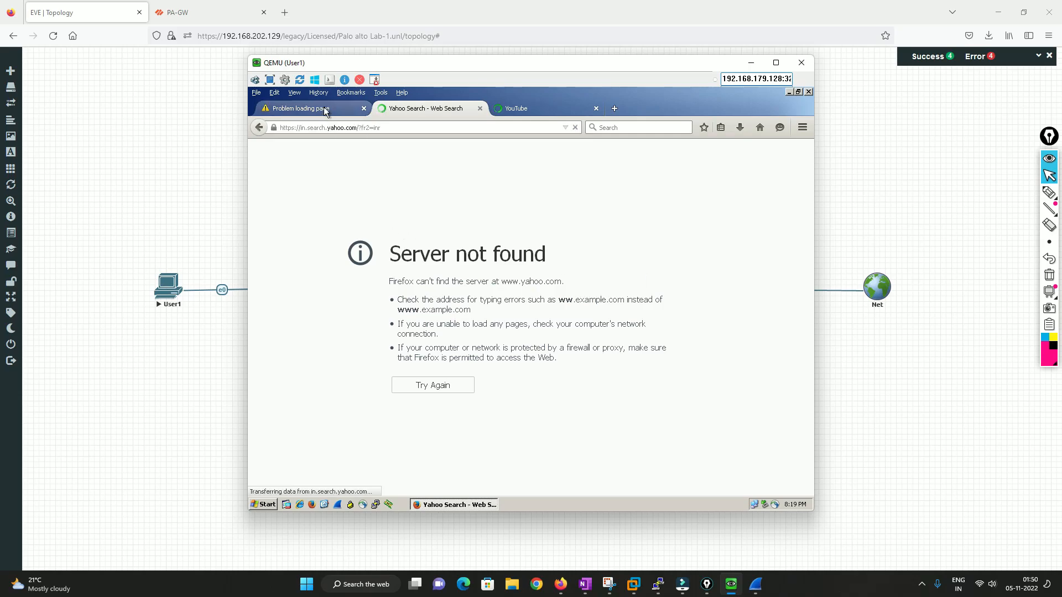
left_click(325, 111)
left_click(327, 126)
key("Return")
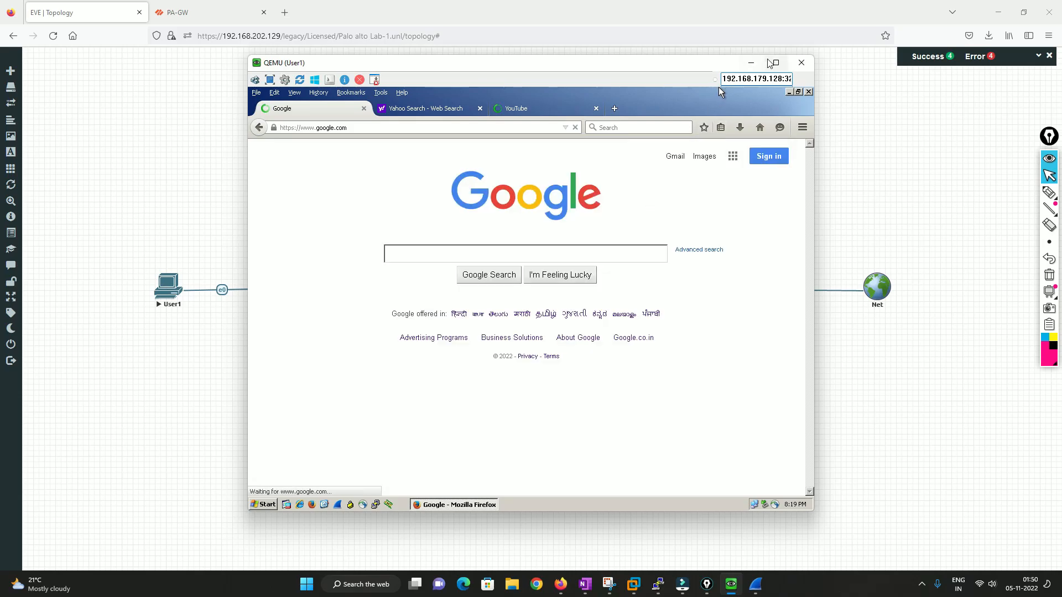
Minimize the User1 window and switch to the Wireshark capture of the DNS and ICMP traffic.
left_click(751, 62)
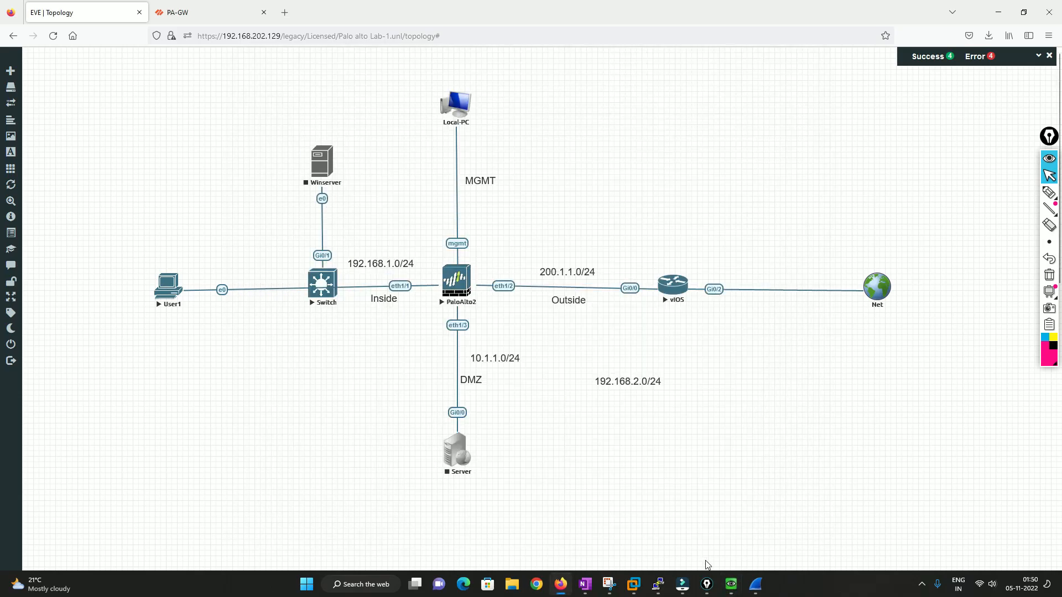
left_click(730, 584)
mouse_move(695, 590)
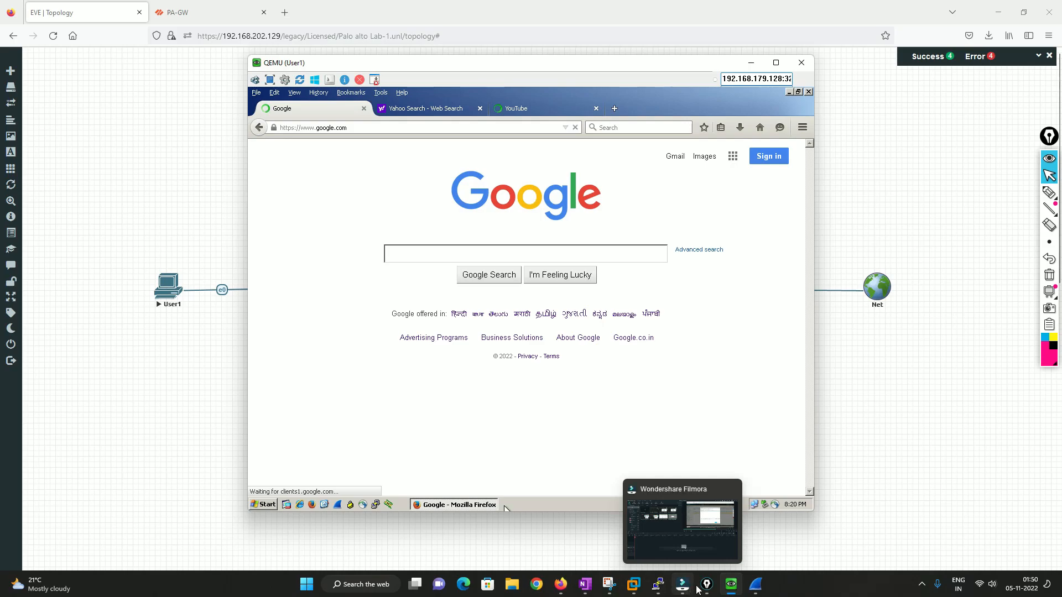
left_click(729, 525)
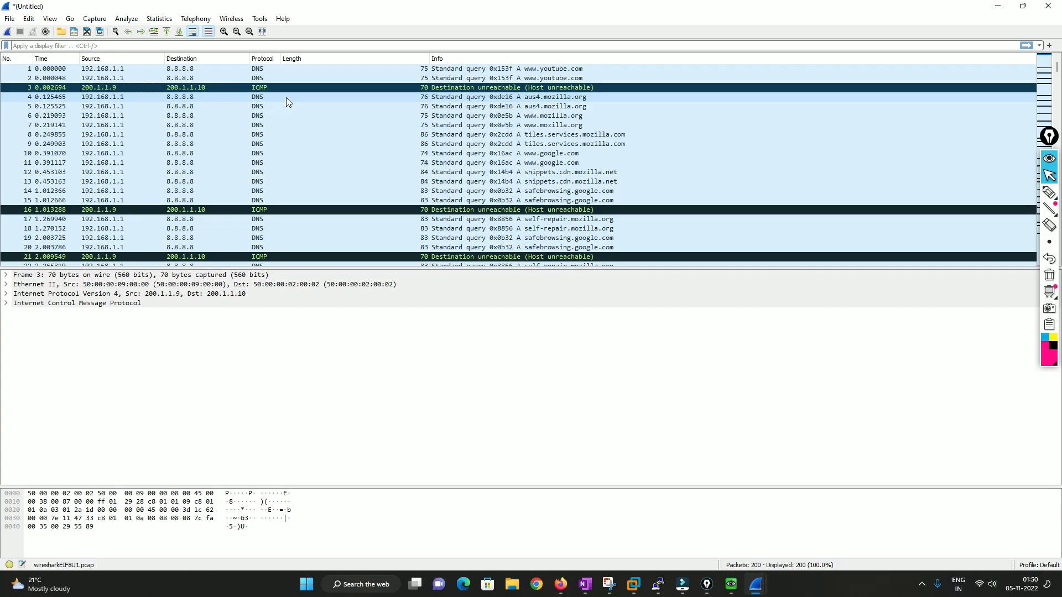
left_click(1049, 192)
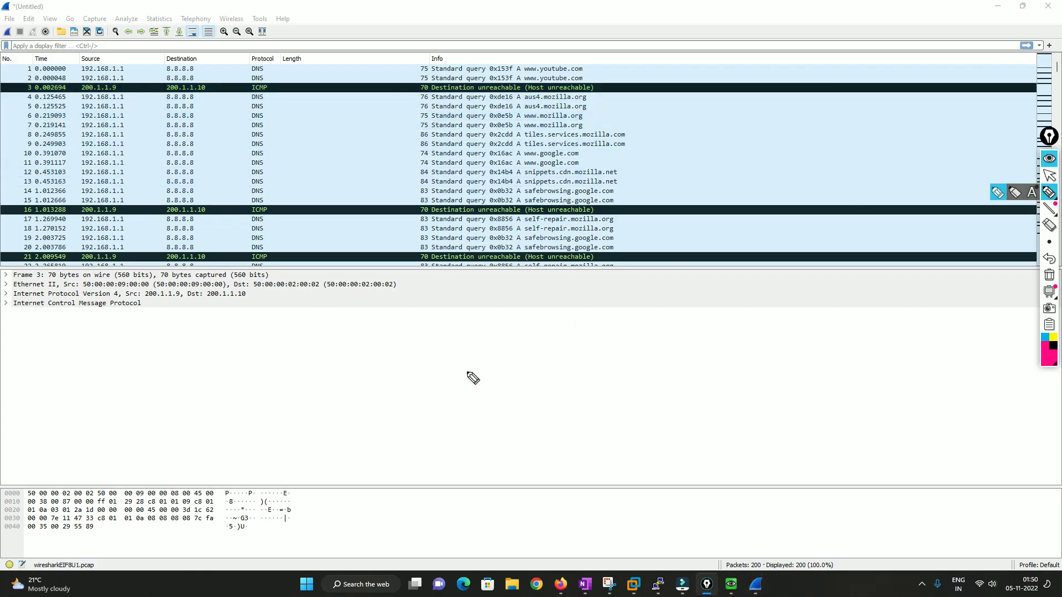
left_click_drag(429, 352, 431, 377)
mouse_move(458, 353)
left_mouse_down()
mouse_move(463, 365)
mouse_move(501, 359)
mouse_move(500, 376)
left_mouse_up()
mouse_move(506, 348)
left_mouse_down()
mouse_move(542, 324)
mouse_move(573, 329)
mouse_move(719, 269)
left_mouse_up()
left_click_drag(740, 228, 744, 272)
mouse_move(723, 267)
left_mouse_down()
mouse_move(860, 227)
mouse_move(876, 239)
left_mouse_up()
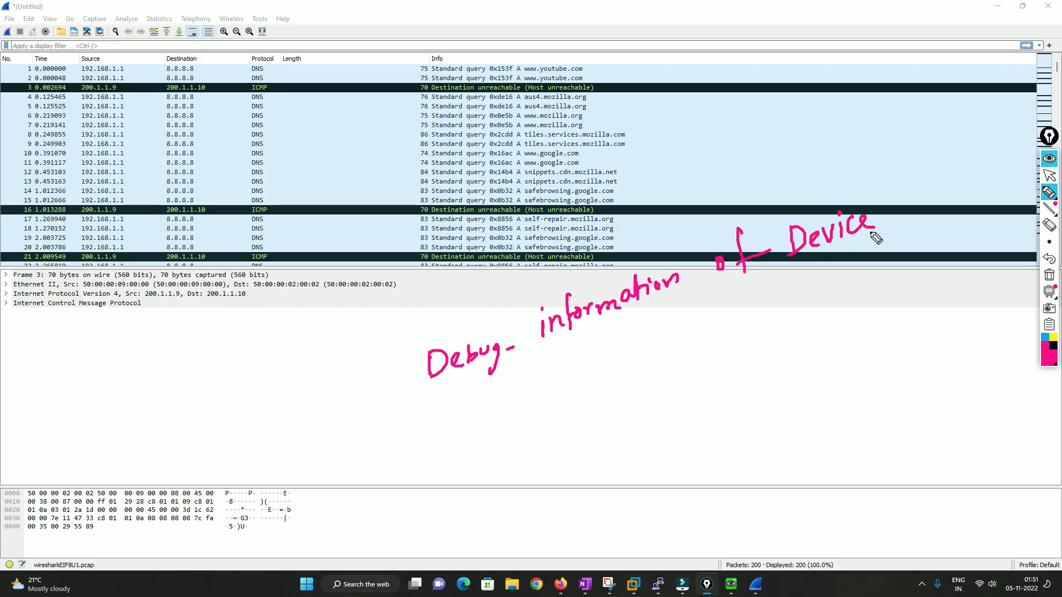
mouse_move(443, 427)
left_mouse_down()
mouse_move(470, 465)
mouse_move(556, 408)
mouse_move(670, 374)
mouse_move(647, 359)
mouse_move(714, 354)
mouse_move(726, 331)
mouse_move(758, 340)
left_mouse_up()
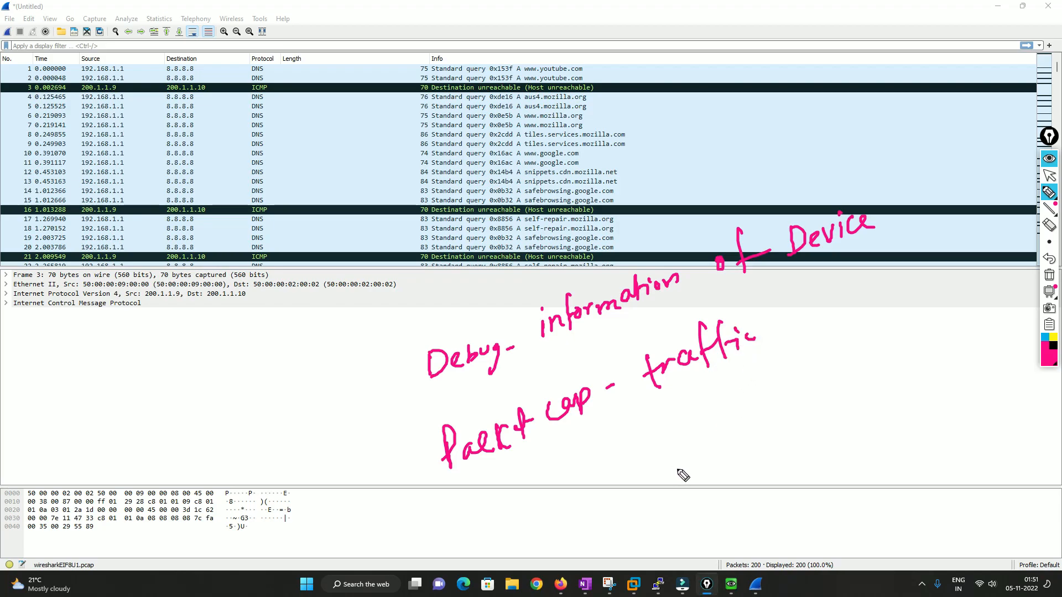
mouse_move(641, 469)
left_mouse_down()
mouse_move(685, 432)
mouse_move(633, 475)
left_mouse_up()
mouse_move(689, 459)
left_mouse_down()
mouse_move(670, 499)
mouse_move(641, 476)
mouse_move(813, 422)
mouse_move(824, 376)
mouse_move(830, 427)
left_mouse_up()
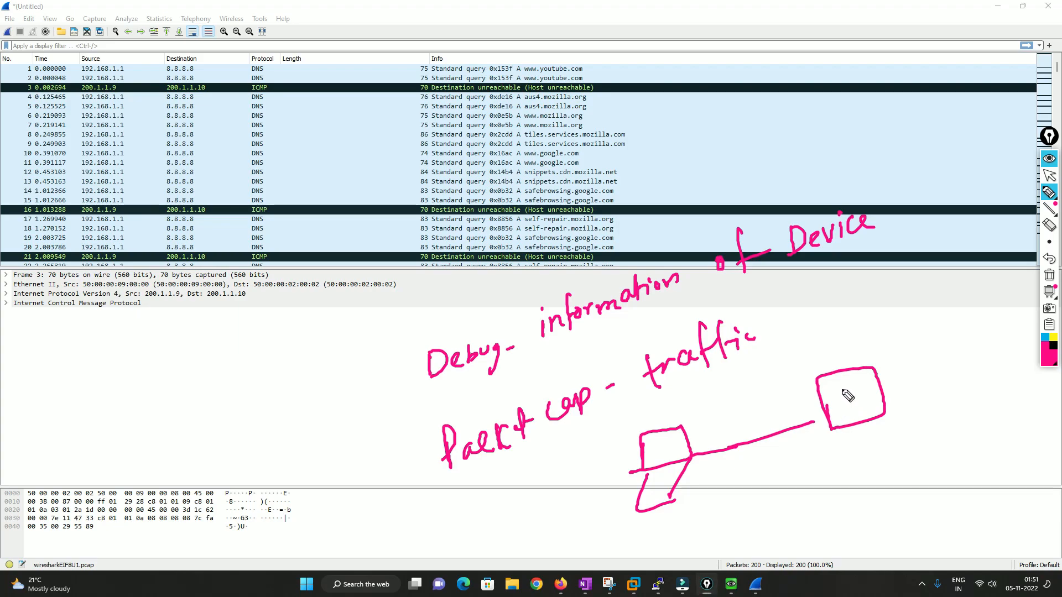
mouse_move(843, 391)
left_mouse_down()
mouse_move(846, 425)
mouse_move(858, 408)
mouse_move(879, 421)
mouse_move(929, 375)
mouse_move(934, 349)
mouse_move(965, 382)
left_mouse_up()
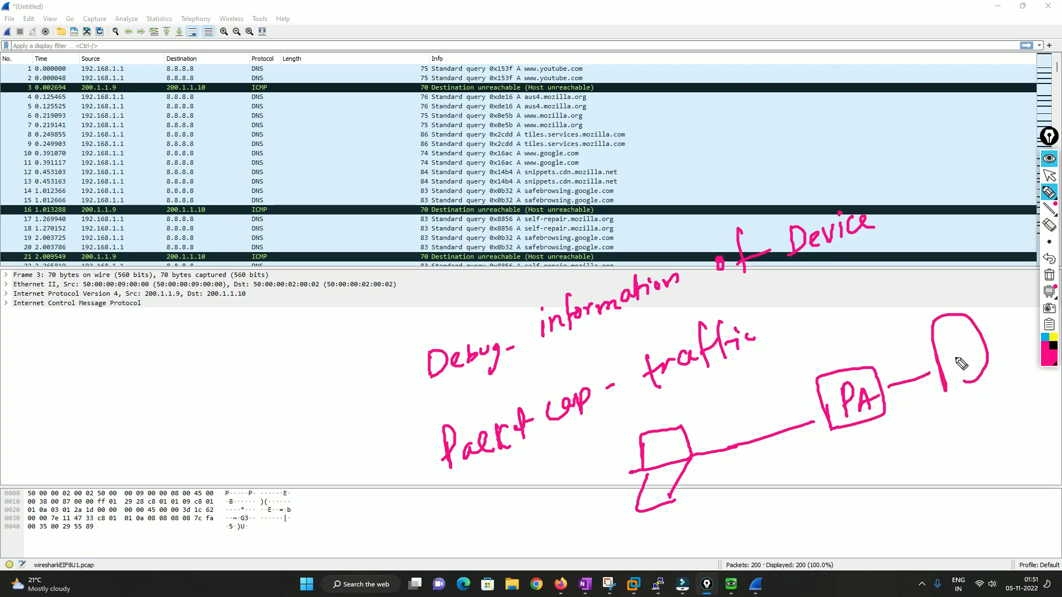
left_click(935, 371)
left_click(694, 453)
left_click_drag(694, 453, 704, 420)
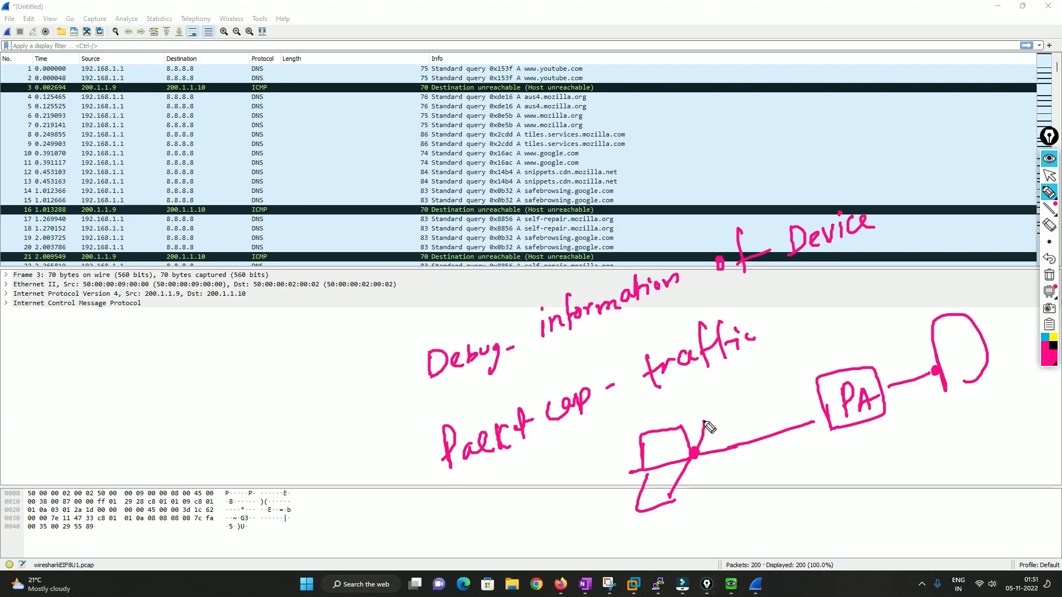
left_click_drag(929, 357, 934, 370)
mouse_move(816, 381)
left_mouse_down()
mouse_move(878, 383)
mouse_move(887, 424)
mouse_move(833, 438)
mouse_move(824, 412)
mouse_move(836, 419)
left_mouse_up()
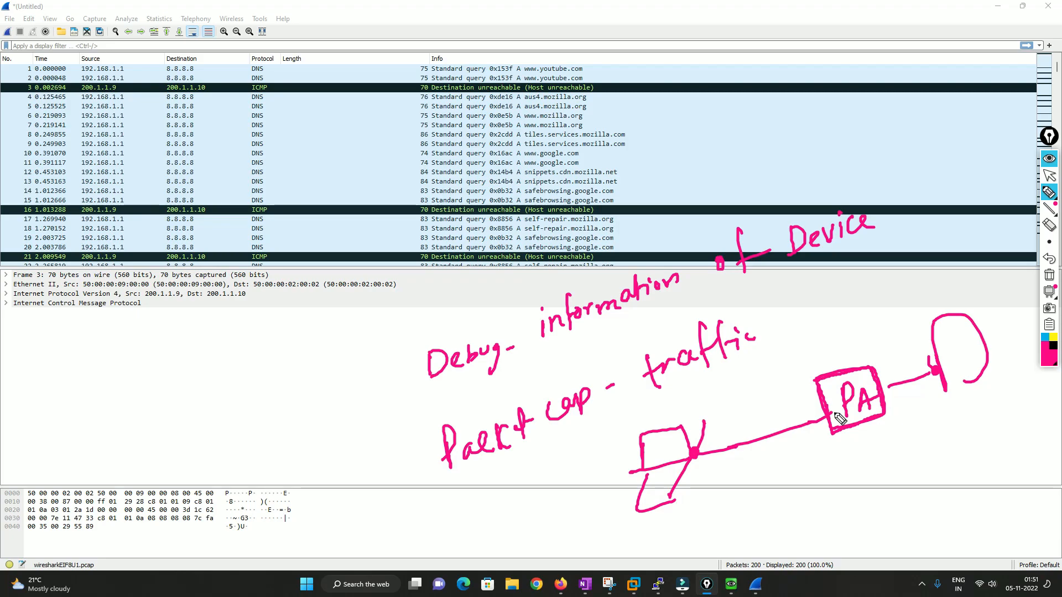
mouse_move(725, 426)
left_mouse_down()
mouse_move(732, 465)
mouse_move(772, 439)
mouse_move(739, 477)
left_mouse_up()
mouse_move(747, 424)
left_mouse_down()
mouse_move(738, 443)
mouse_move(762, 425)
left_mouse_up()
mouse_move(885, 390)
left_mouse_down()
mouse_move(919, 380)
mouse_move(900, 363)
mouse_move(907, 395)
left_mouse_up()
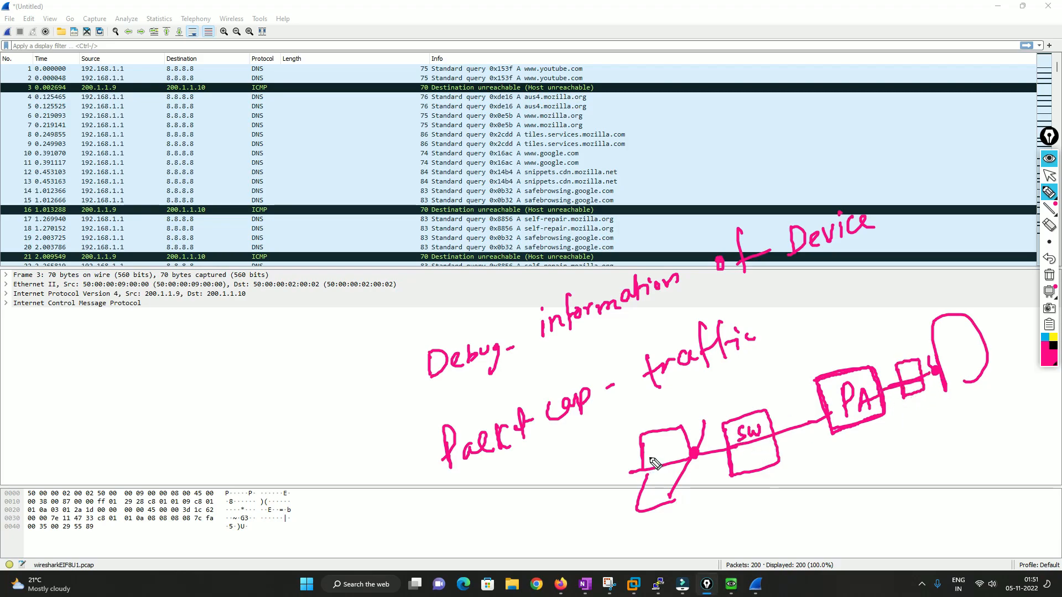
mouse_move(653, 447)
left_mouse_down()
mouse_move(654, 463)
mouse_move(679, 442)
mouse_move(686, 449)
mouse_move(666, 478)
left_mouse_up()
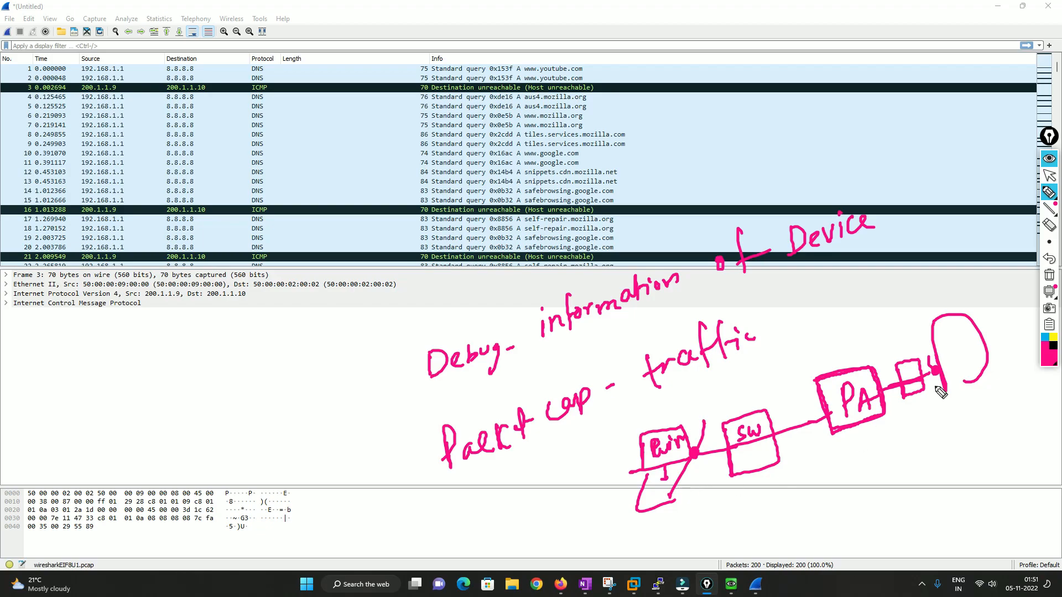
mouse_move(955, 332)
left_mouse_down()
mouse_move(948, 349)
mouse_move(977, 339)
left_mouse_up()
left_click_drag(958, 353, 978, 350)
left_click_drag(960, 357, 981, 355)
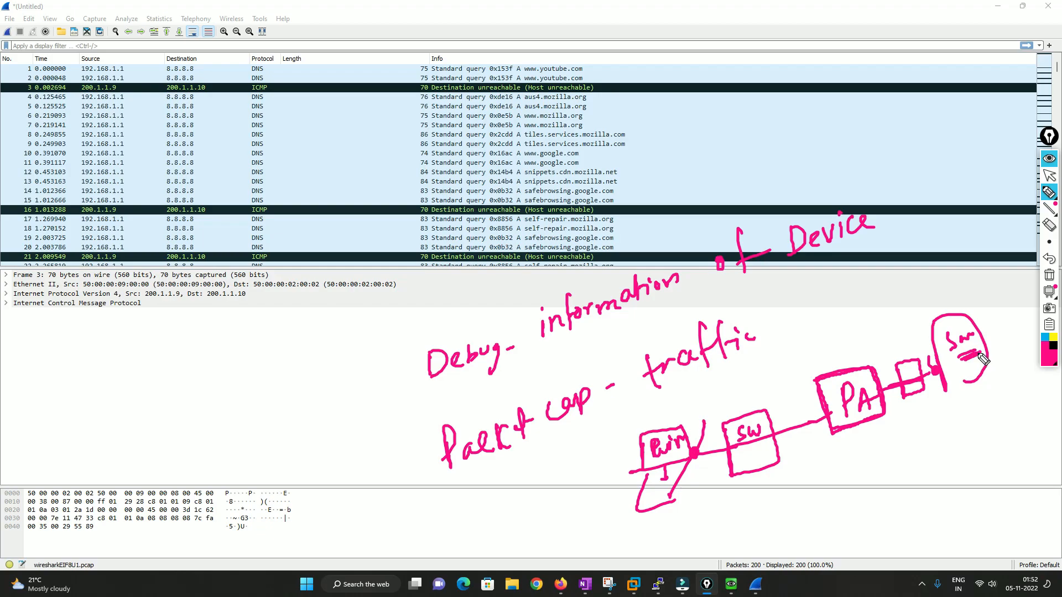
mouse_move(984, 326)
left_mouse_down()
mouse_move(999, 321)
mouse_move(983, 351)
left_mouse_up()
mouse_move(895, 370)
left_mouse_down()
mouse_move(921, 397)
mouse_move(904, 376)
mouse_move(891, 316)
mouse_move(922, 285)
mouse_move(873, 312)
left_mouse_up()
mouse_move(928, 296)
left_mouse_down()
mouse_move(913, 325)
mouse_move(873, 314)
left_mouse_up()
mouse_move(881, 267)
left_mouse_down()
mouse_move(881, 289)
mouse_move(939, 265)
mouse_move(913, 298)
mouse_move(943, 274)
left_mouse_up()
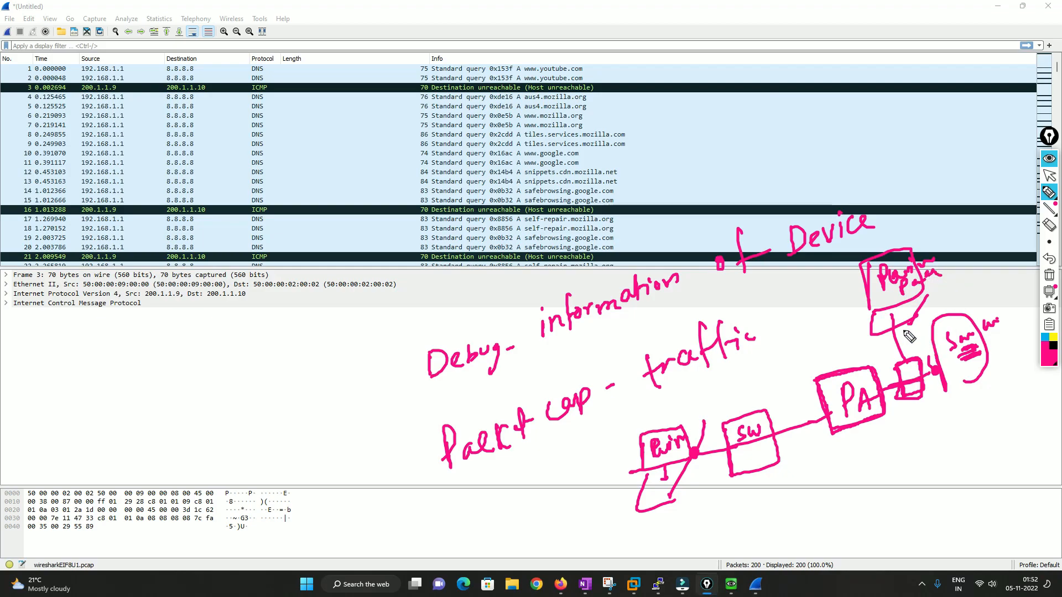
mouse_move(860, 335)
left_mouse_down()
mouse_move(848, 369)
mouse_move(860, 364)
left_mouse_up()
mouse_move(658, 69)
left_mouse_down()
mouse_move(672, 82)
mouse_move(656, 250)
left_mouse_up()
left_click_drag(689, 154, 736, 158)
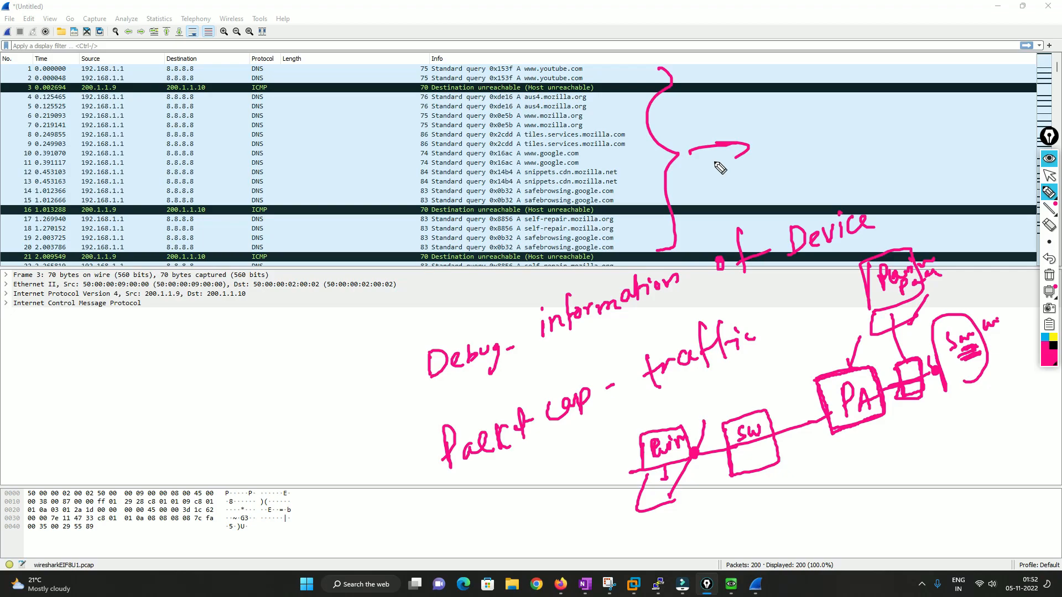
mouse_move(701, 186)
left_mouse_down()
mouse_move(704, 194)
mouse_move(715, 180)
mouse_move(732, 184)
left_mouse_up()
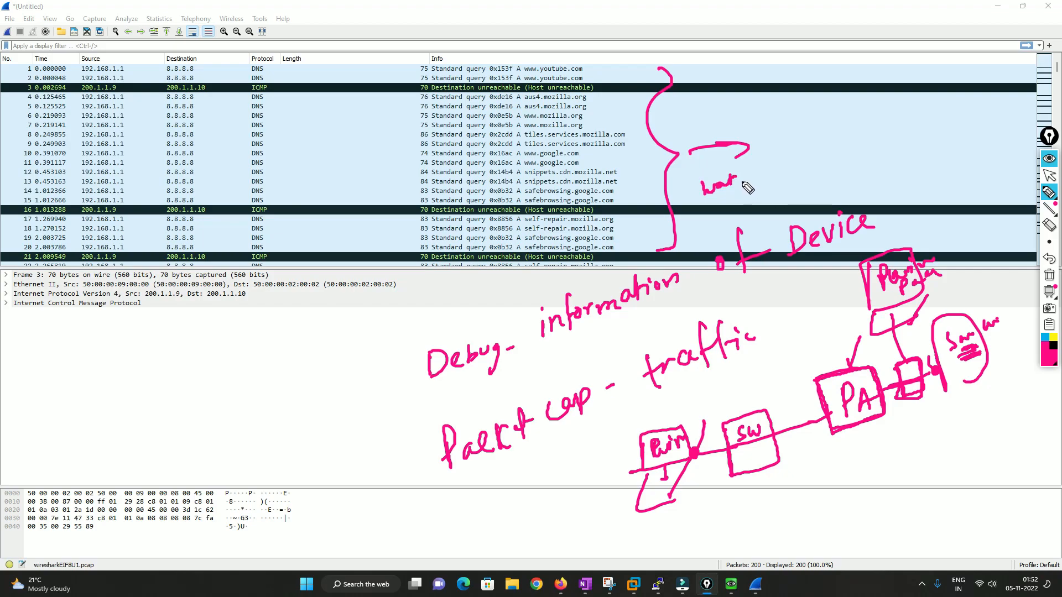